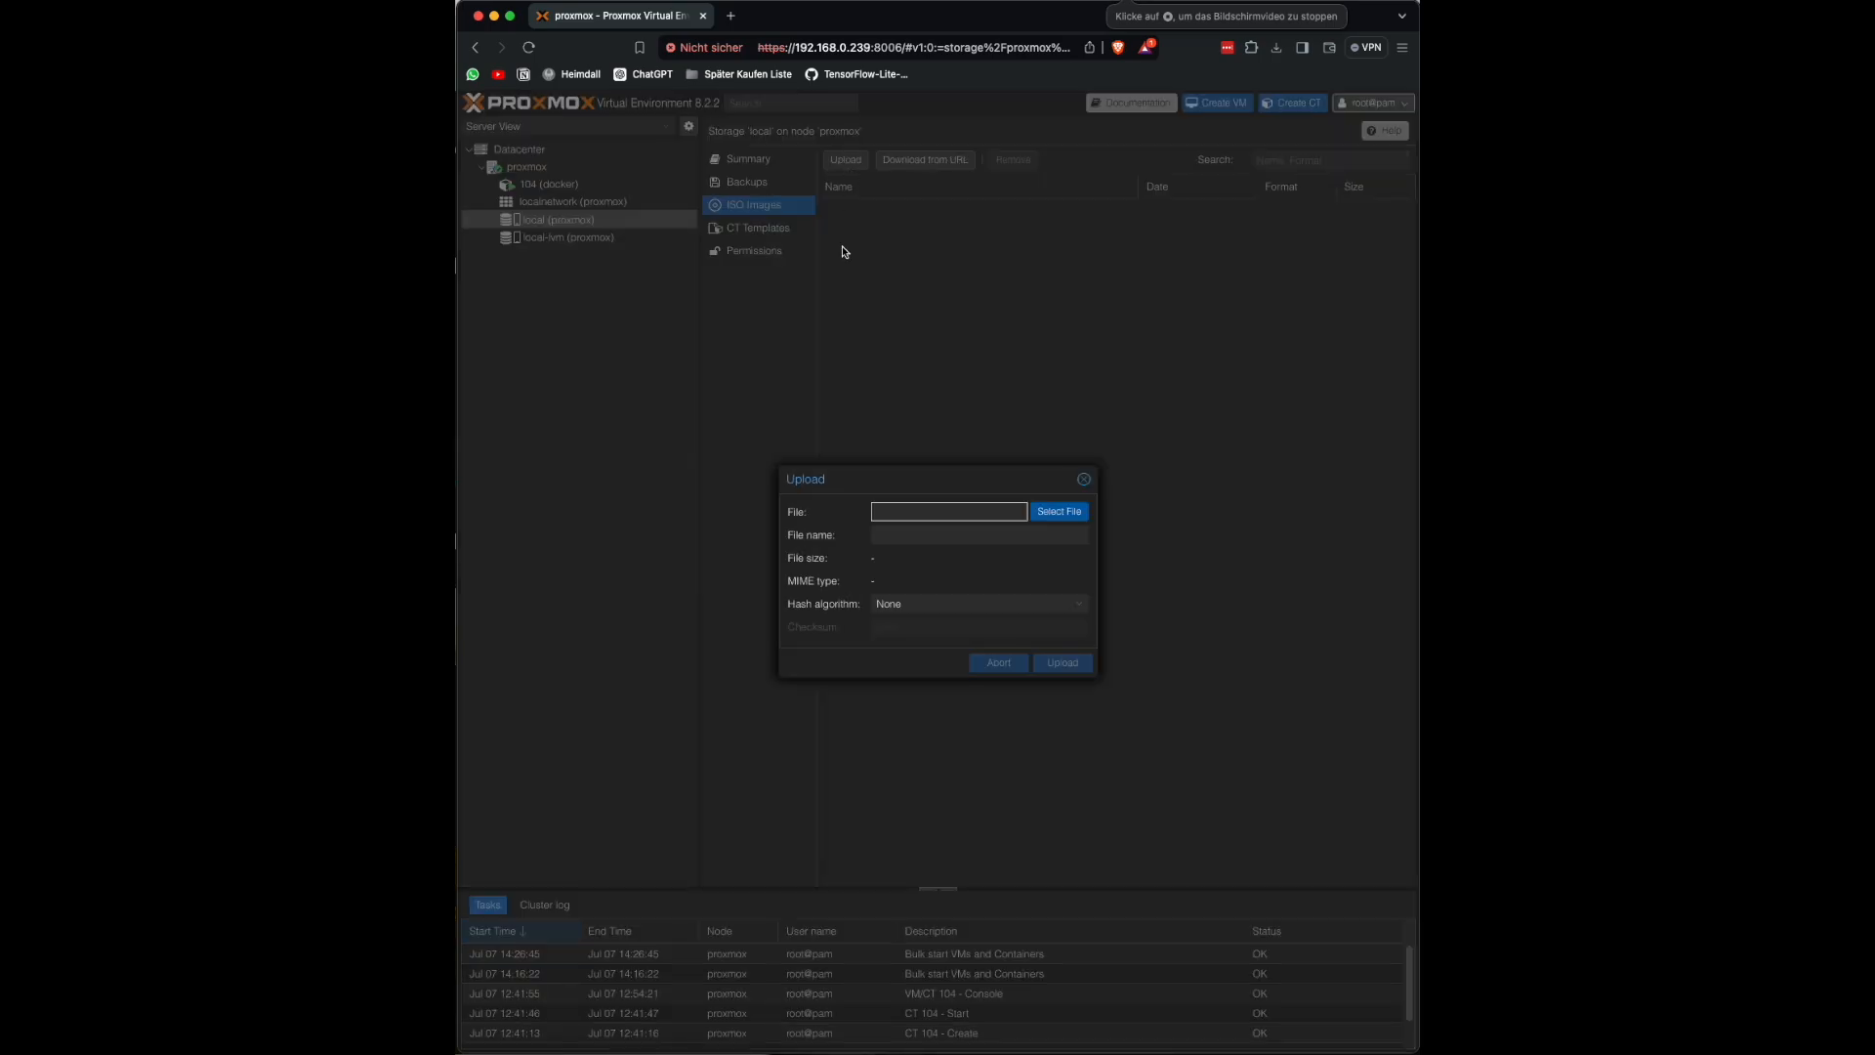
Step: Upload SERVER_EVAL_x64FRE_en-us.iso from the Downloads folder to the local storage's ISO images
{"action": "left_click", "coordinate": [1059, 512]}
{"action": "double_click", "coordinate": [823, 414]}
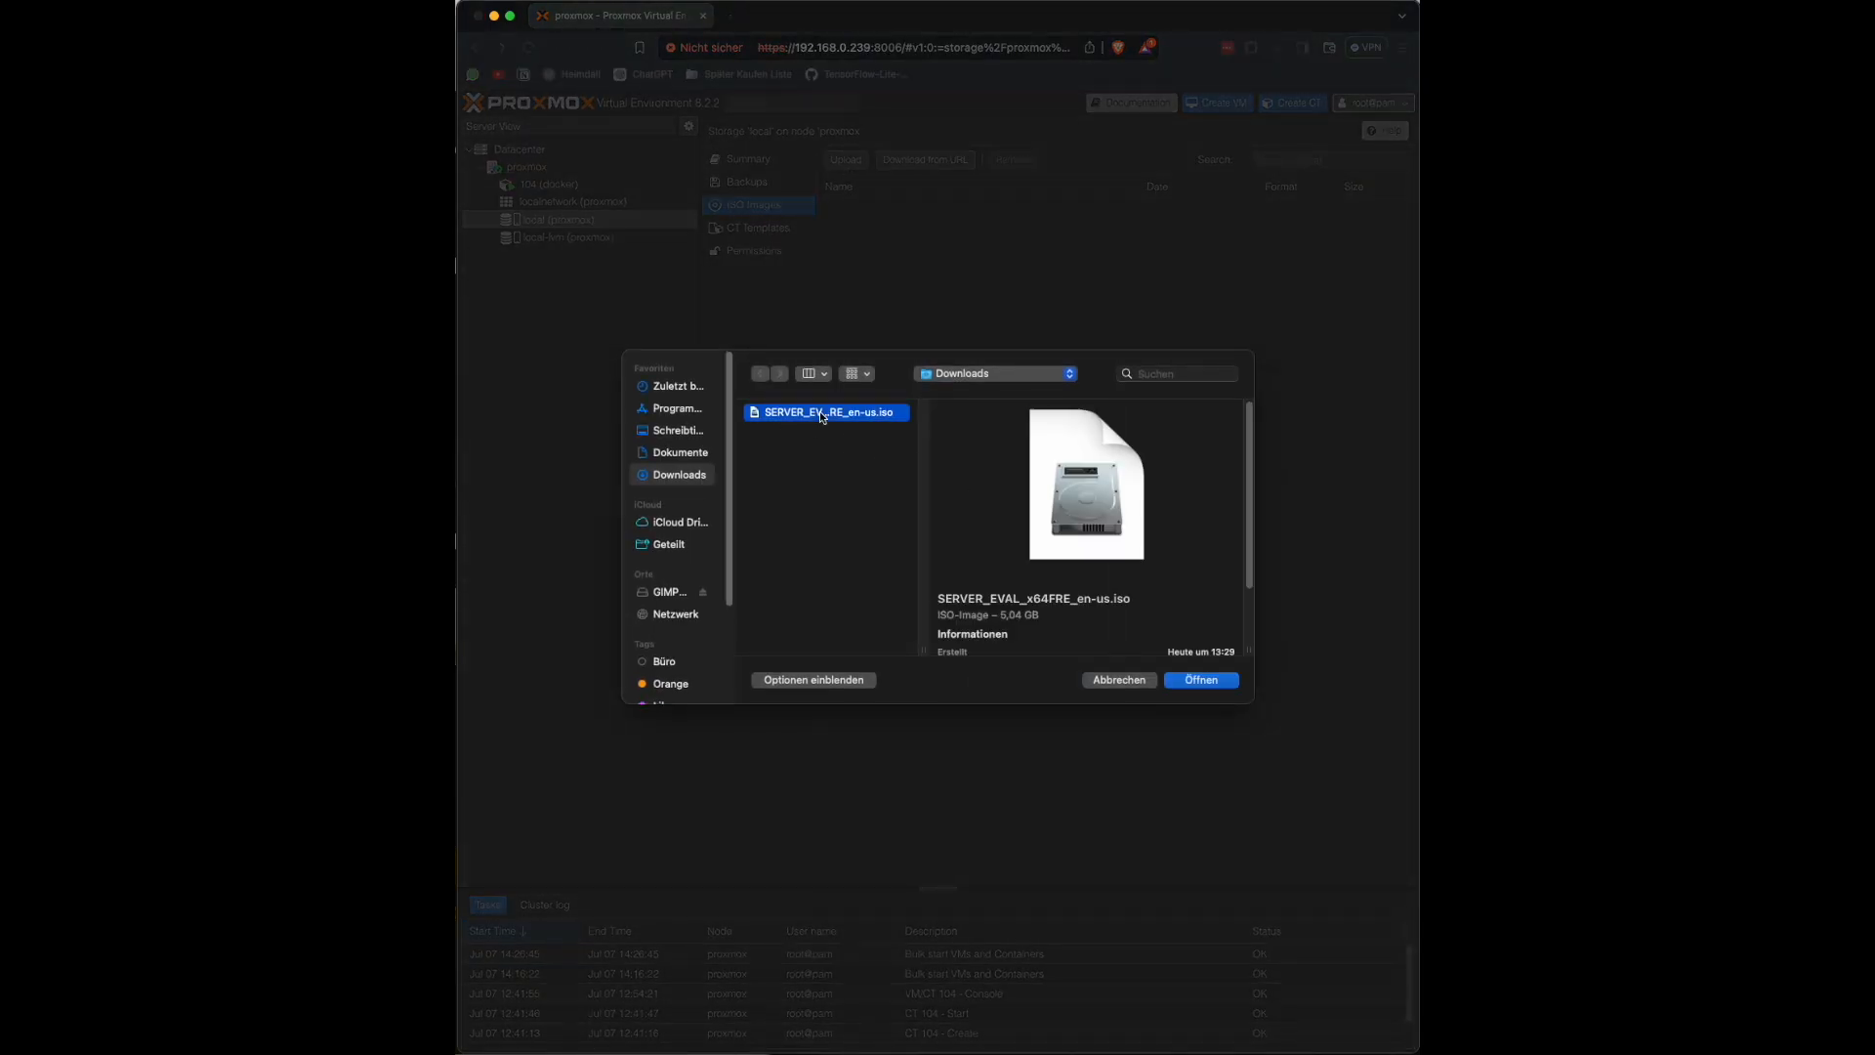
{"action": "left_click", "coordinate": [1059, 664]}
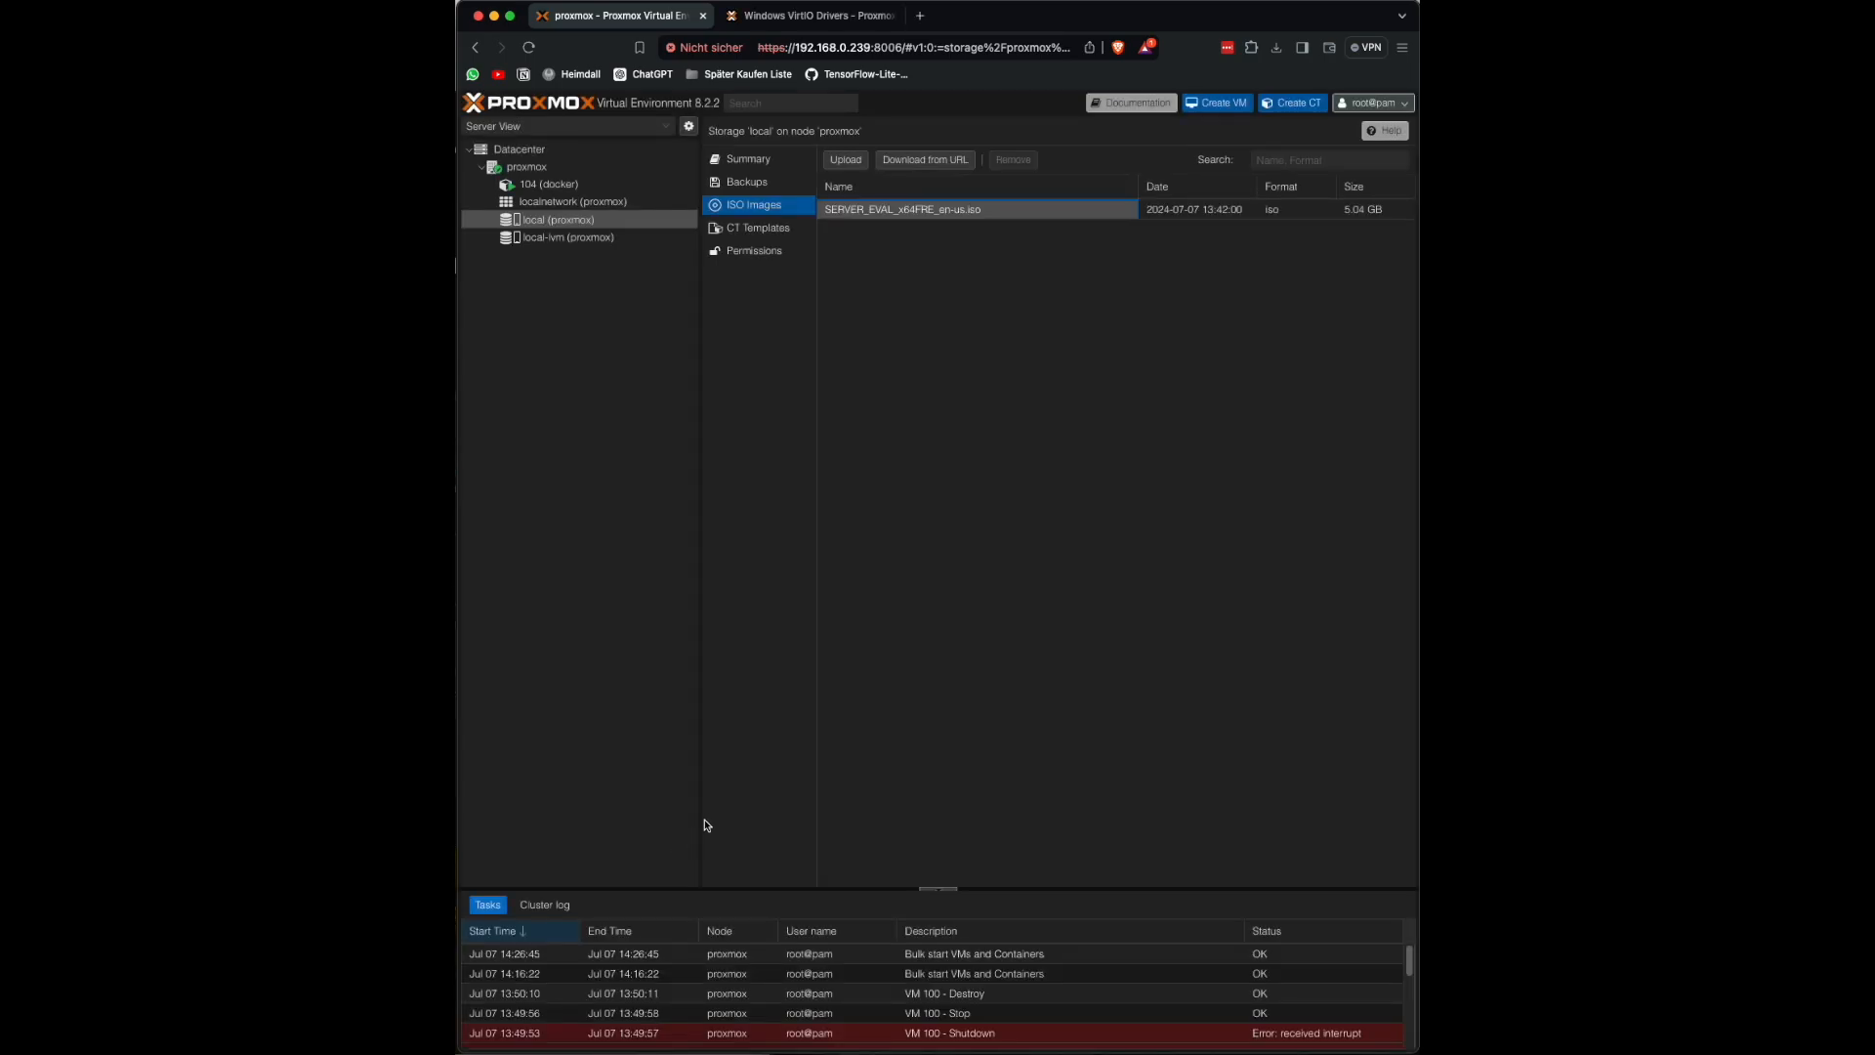
Step: Start creating a new virtual machine on the proxmox node and name it DC-01
{"action": "left_click", "coordinate": [1215, 104]}
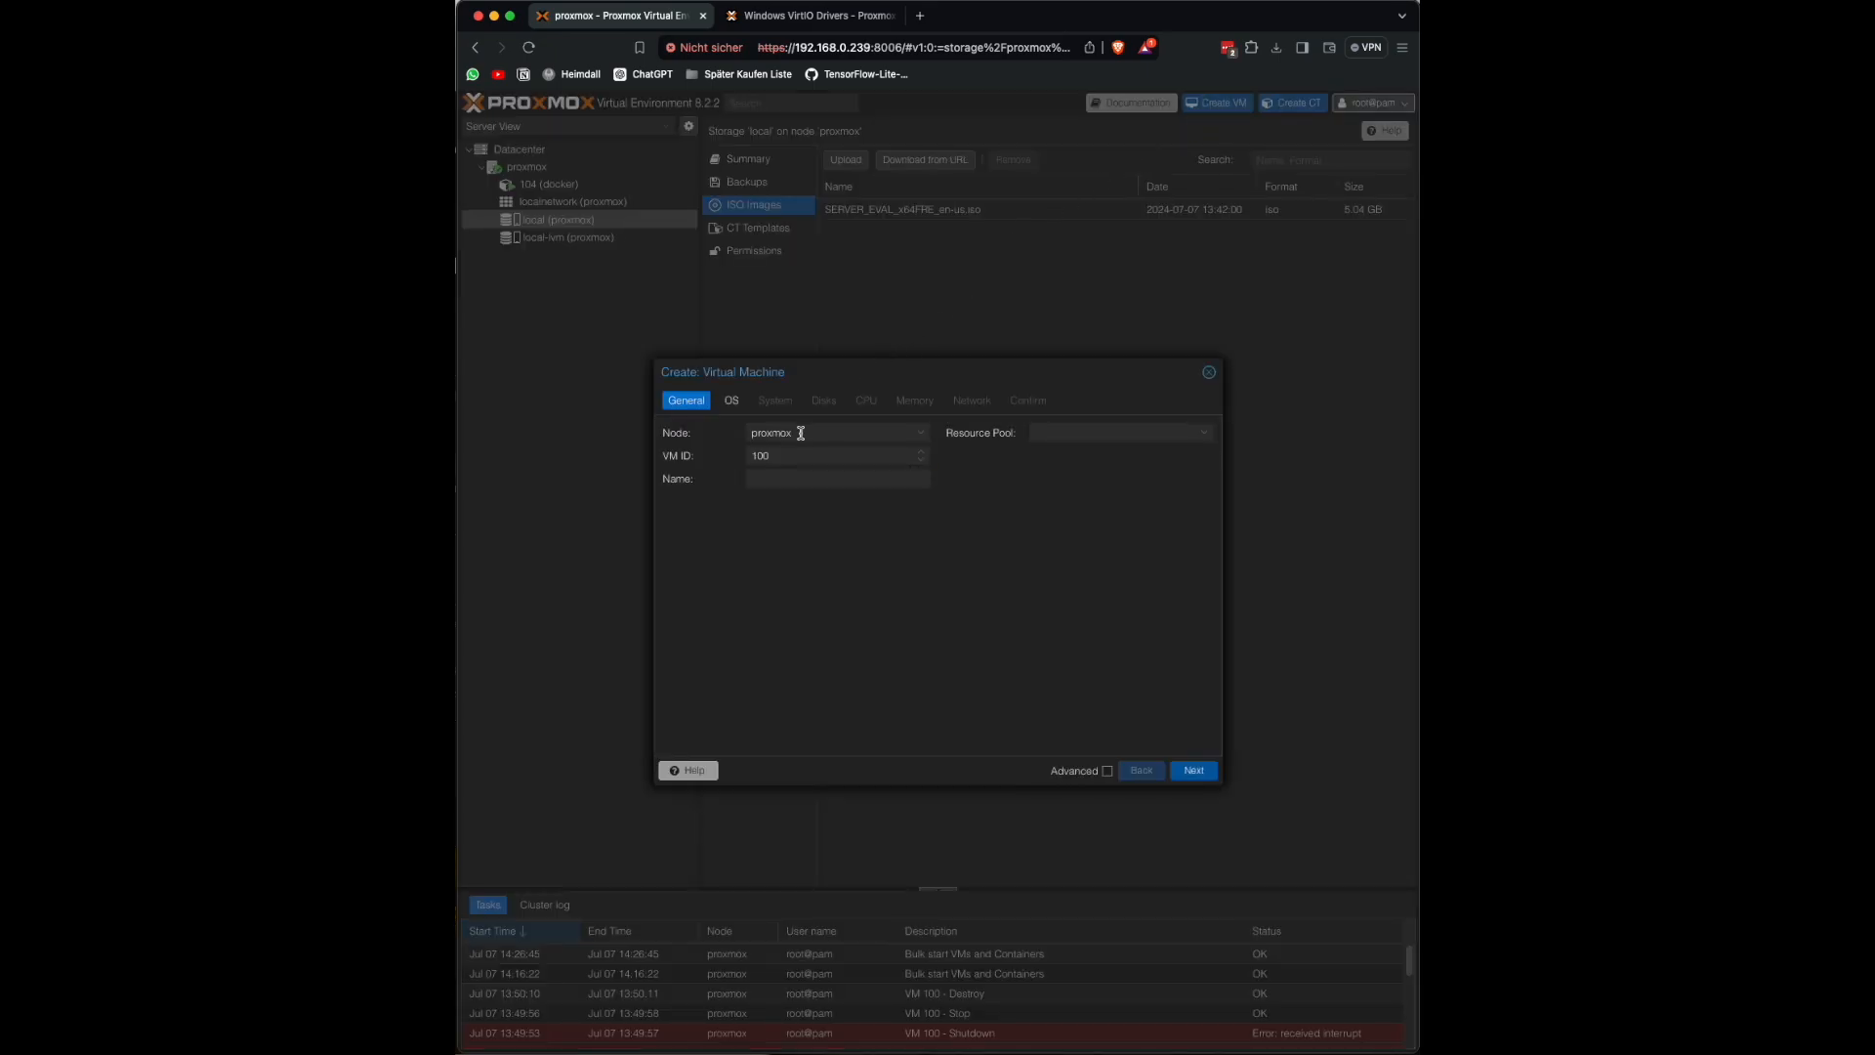
{"action": "left_click", "coordinate": [779, 479]}
{"action": "type", "text": "DC-01"}
Step: Use SERVER_EVAL_x64FRE_en-us.iso as the installation image and set the guest OS type to Microsoft Windows
{"action": "left_click", "coordinate": [730, 401]}
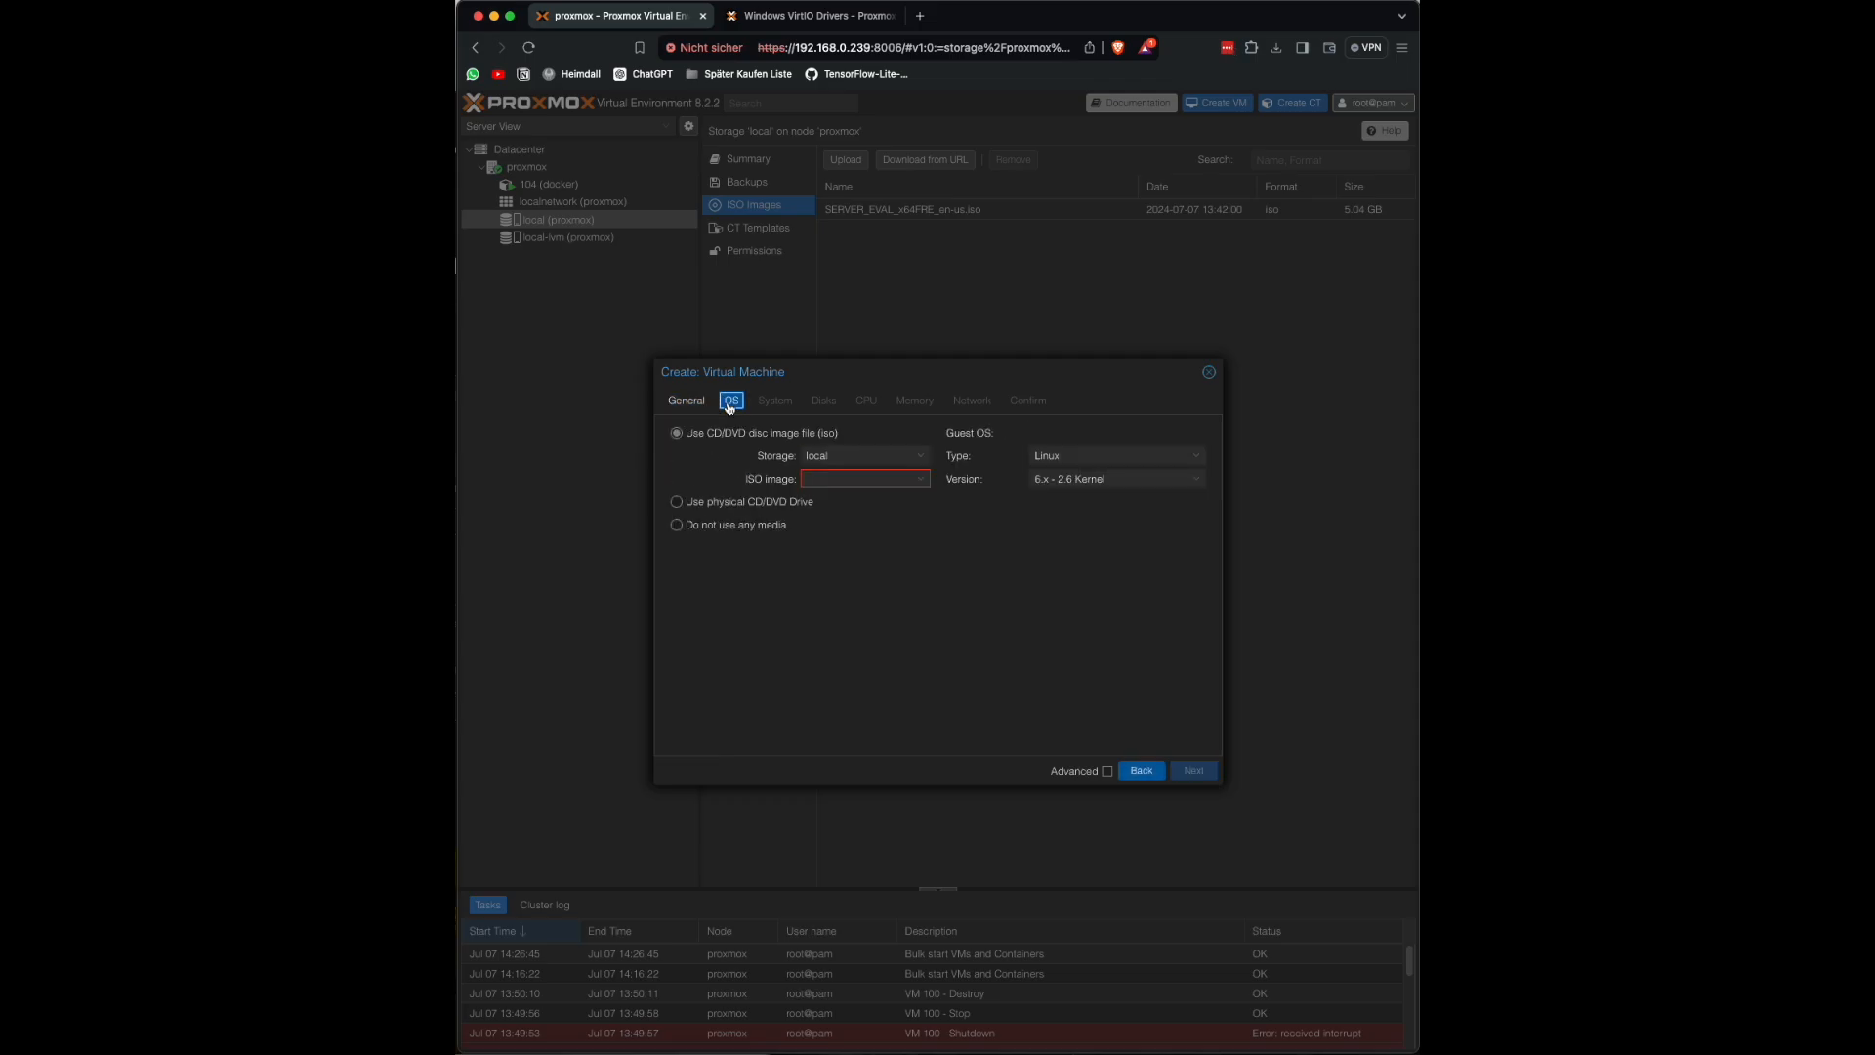
{"action": "left_click", "coordinate": [921, 478]}
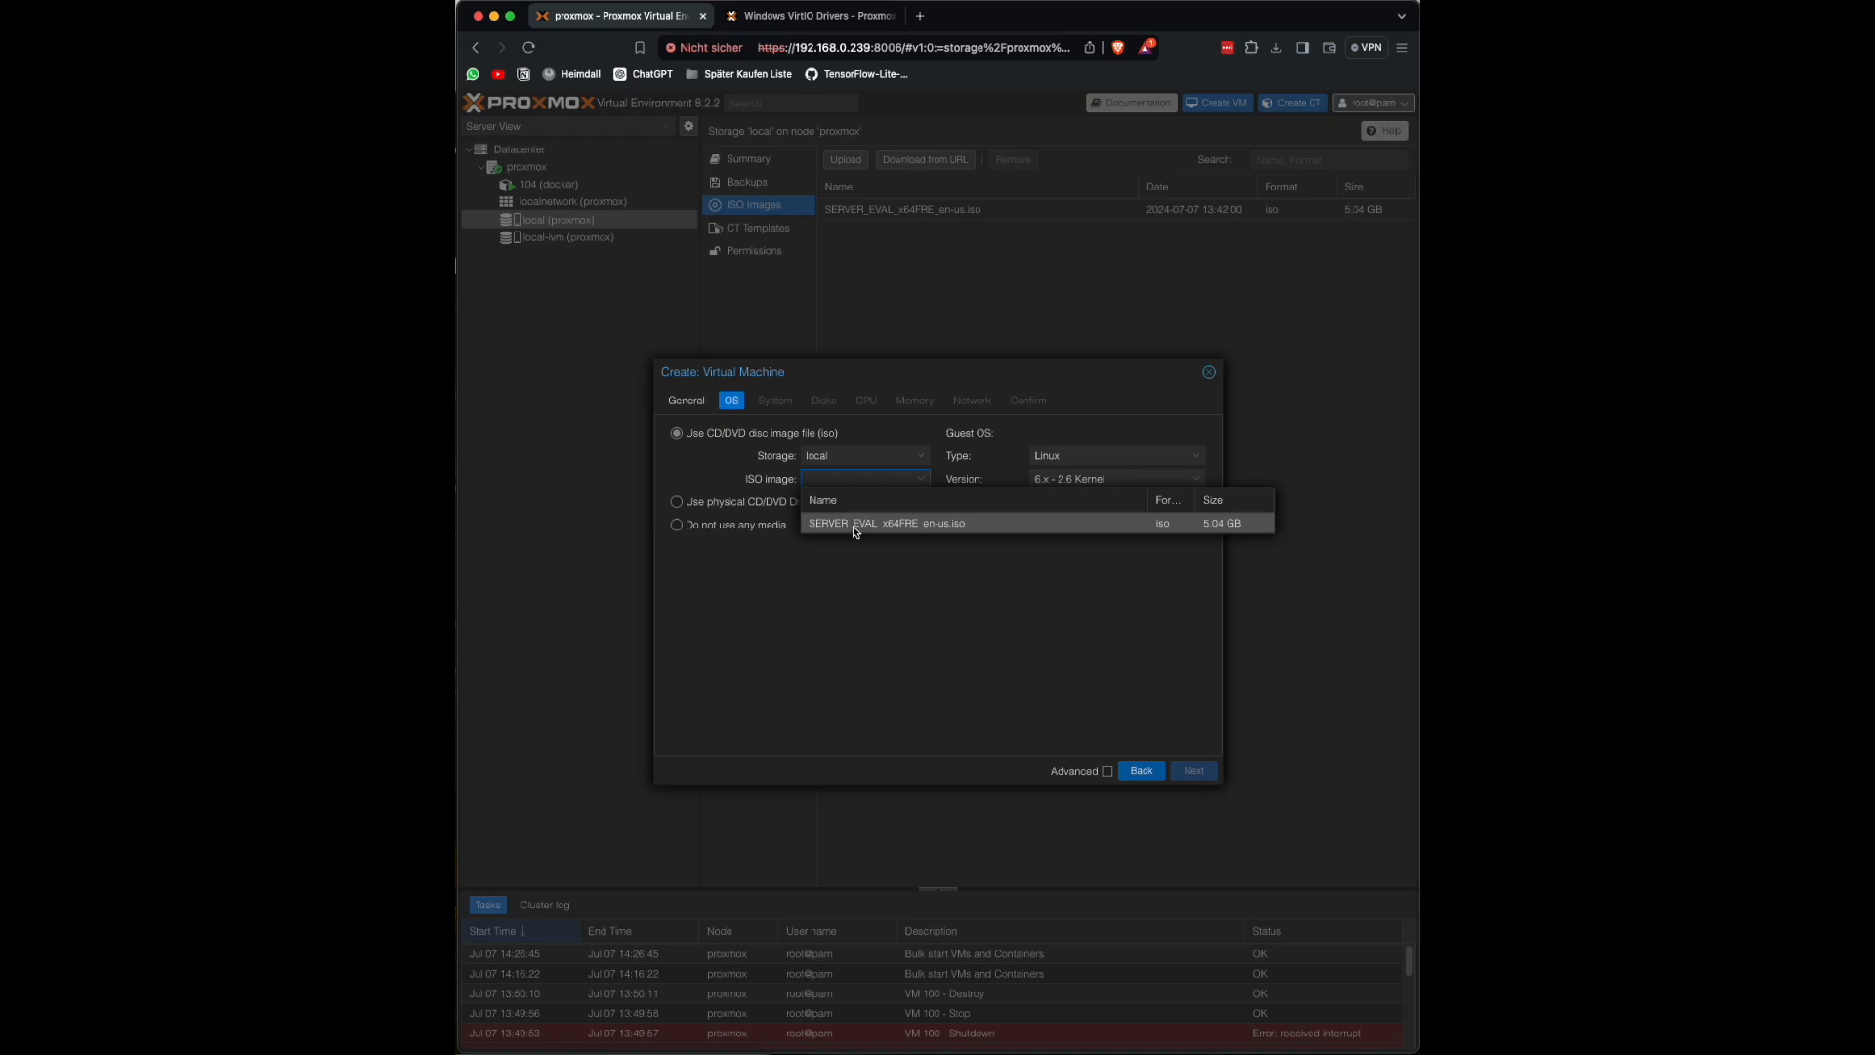
{"action": "left_click", "coordinate": [852, 524]}
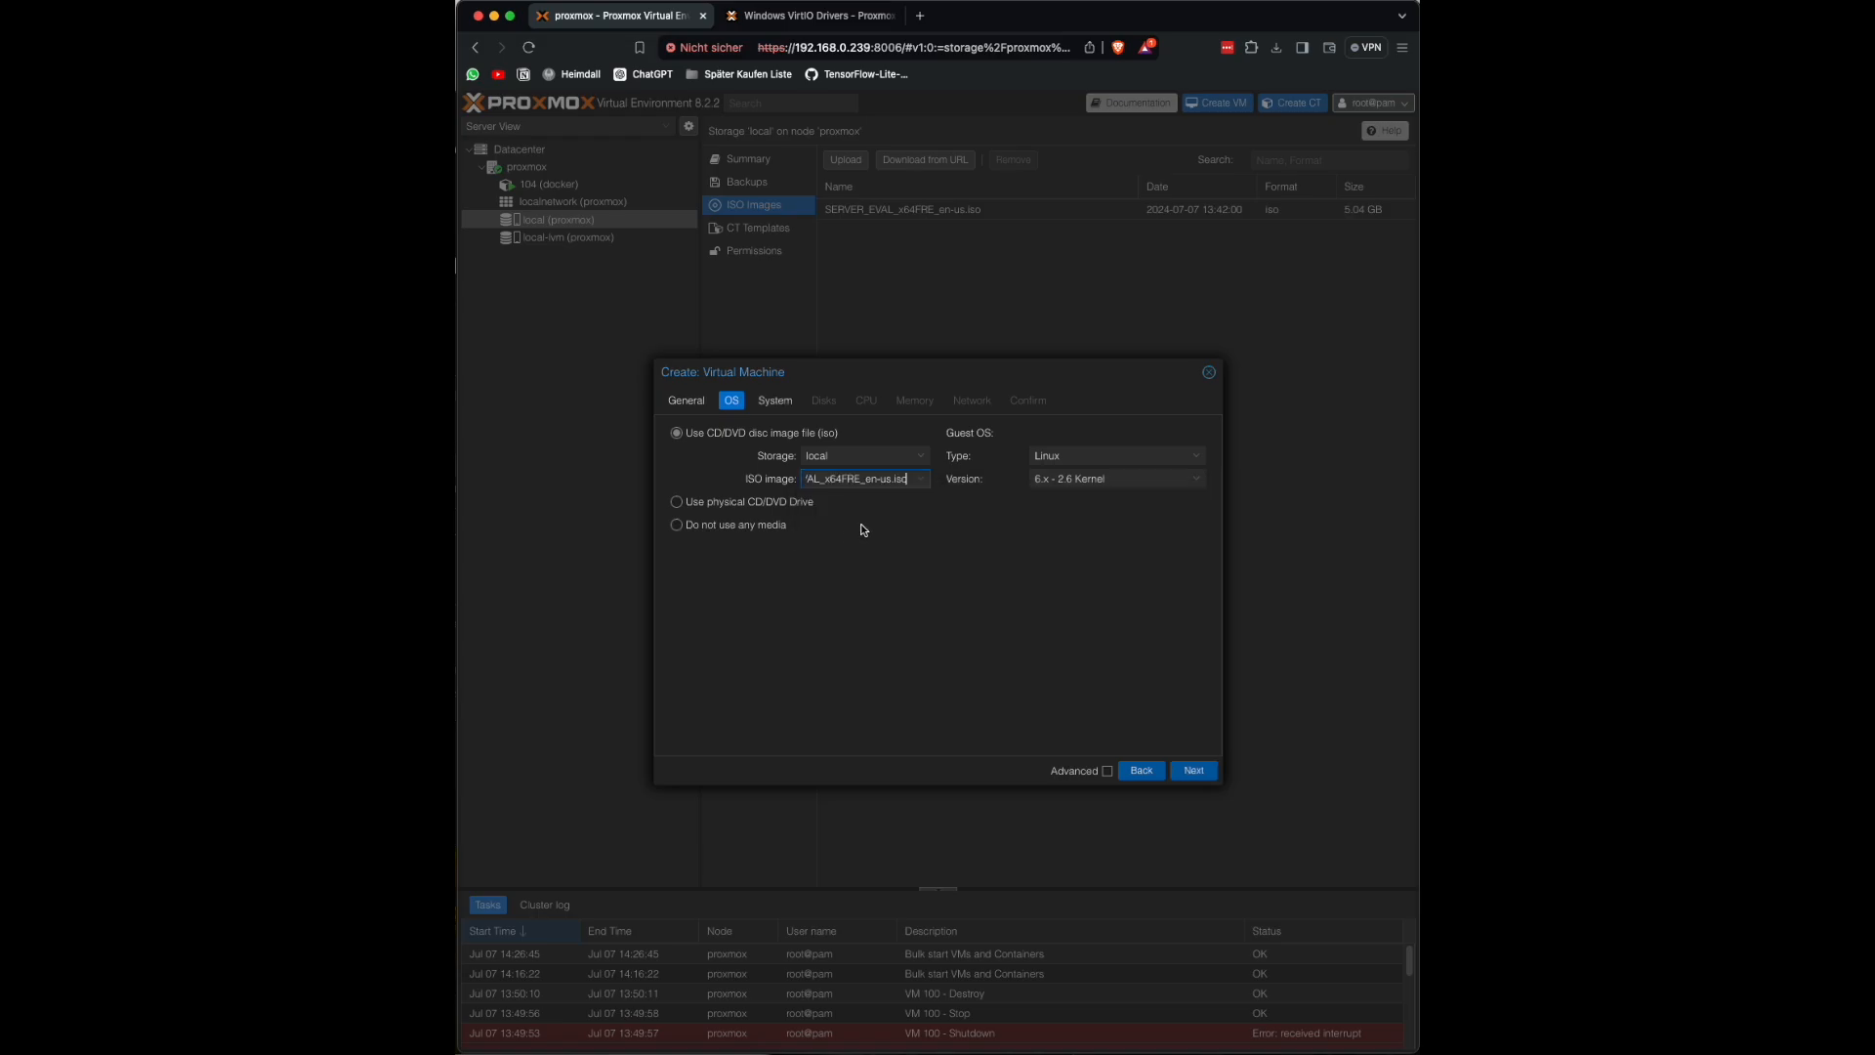
{"action": "left_click", "coordinate": [1199, 461]}
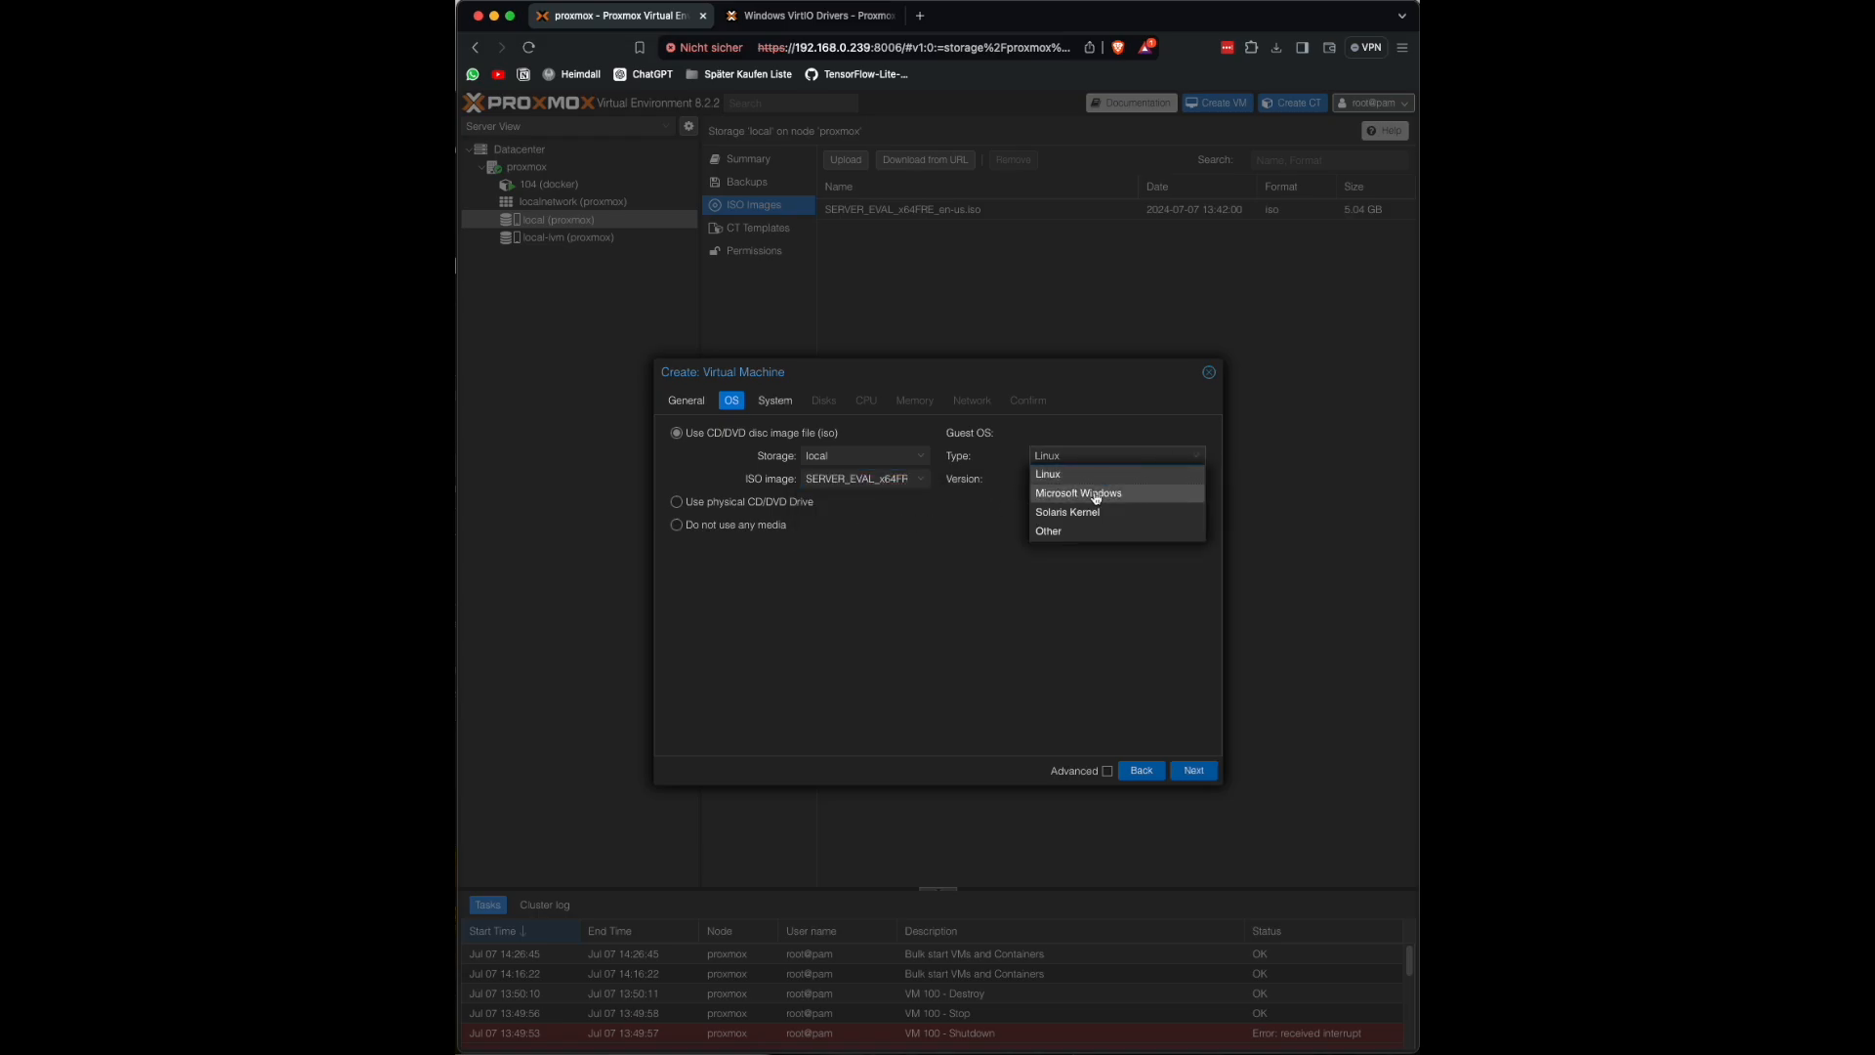
{"action": "left_click", "coordinate": [1096, 491]}
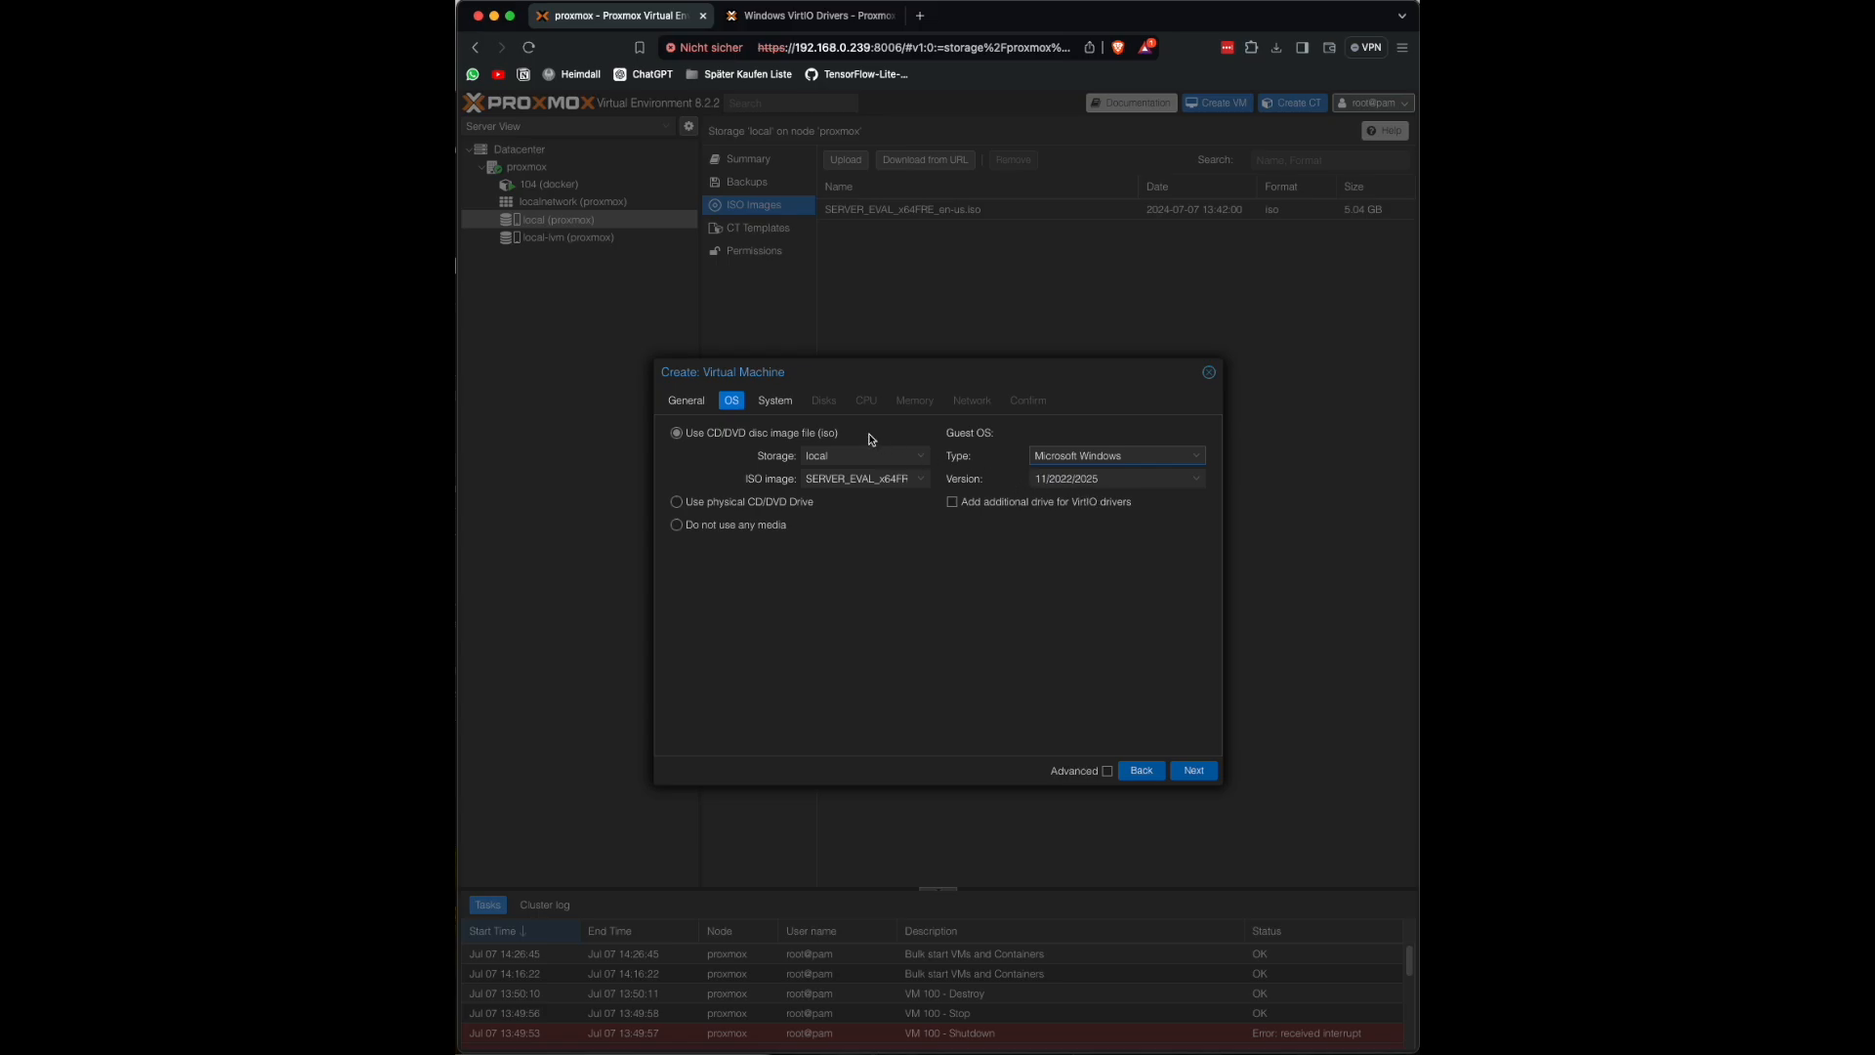
Step: Set both the EFI storage and the TPM storage of the virtual machine to local-lvm
{"action": "left_click", "coordinate": [776, 401]}
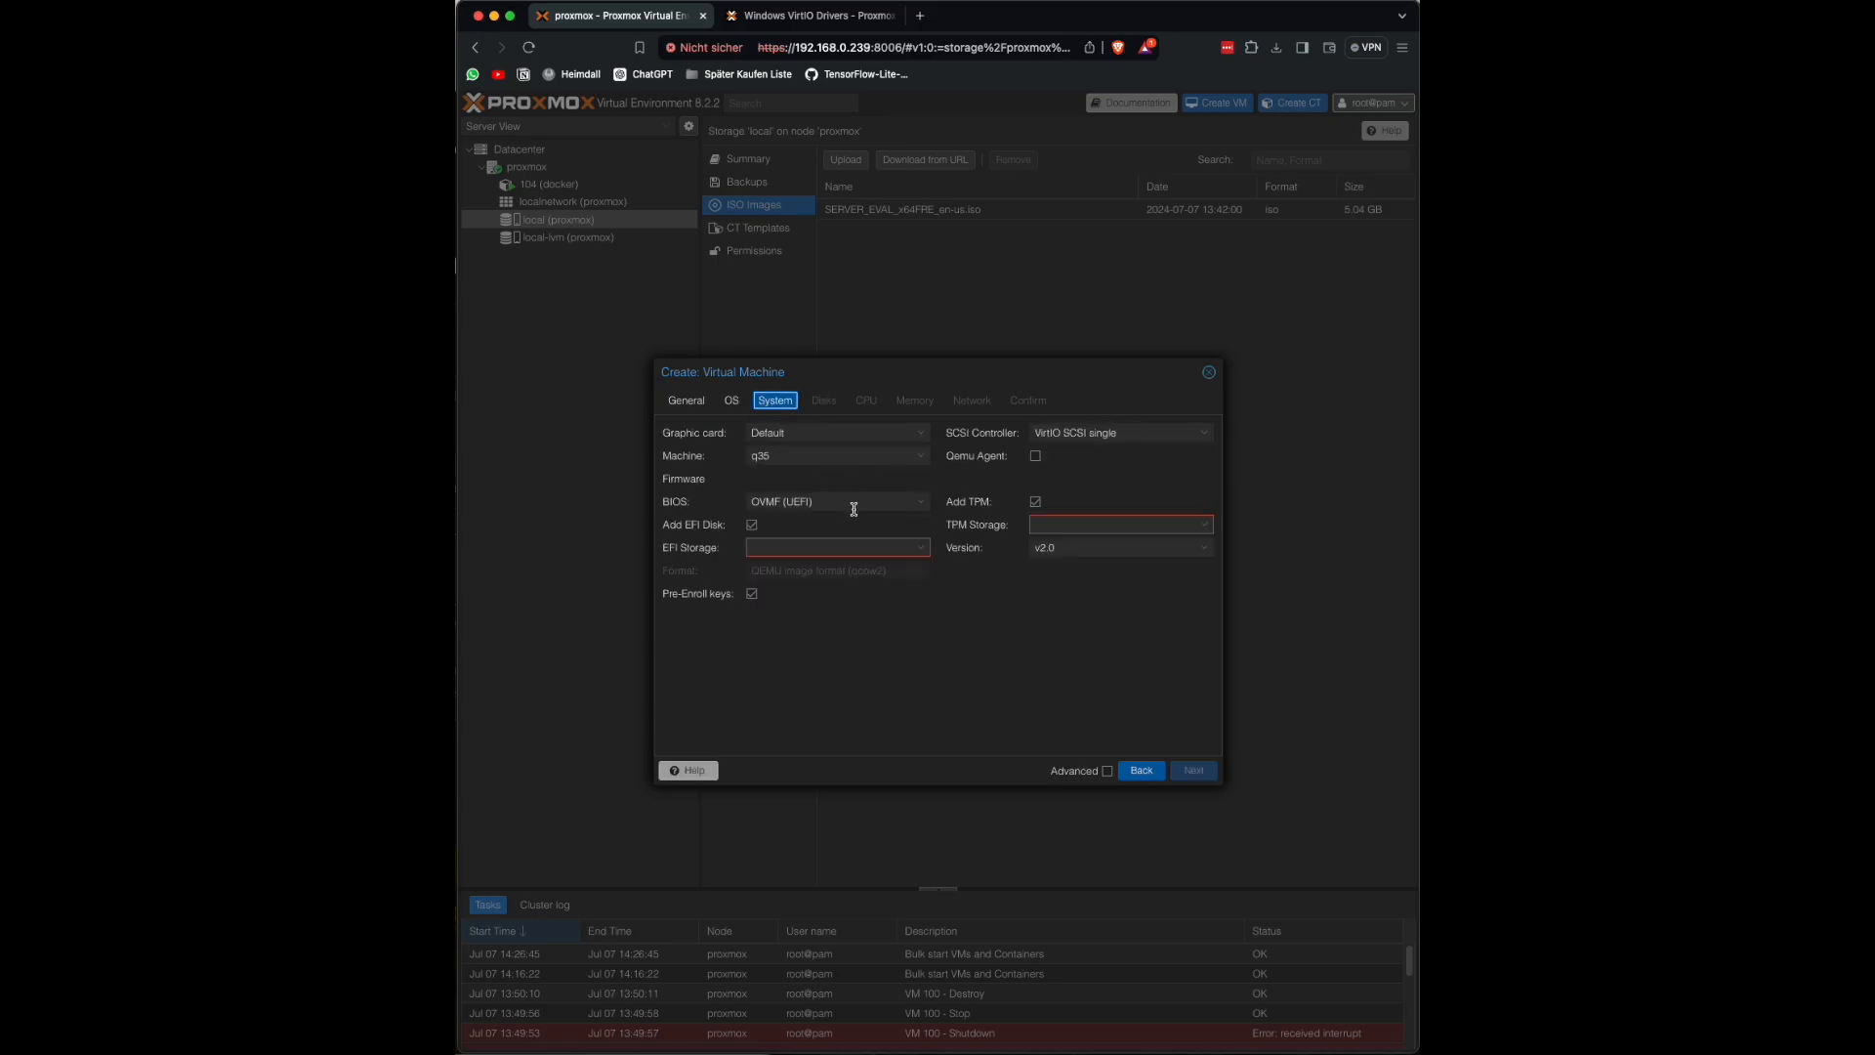
{"action": "left_click", "coordinate": [921, 547]}
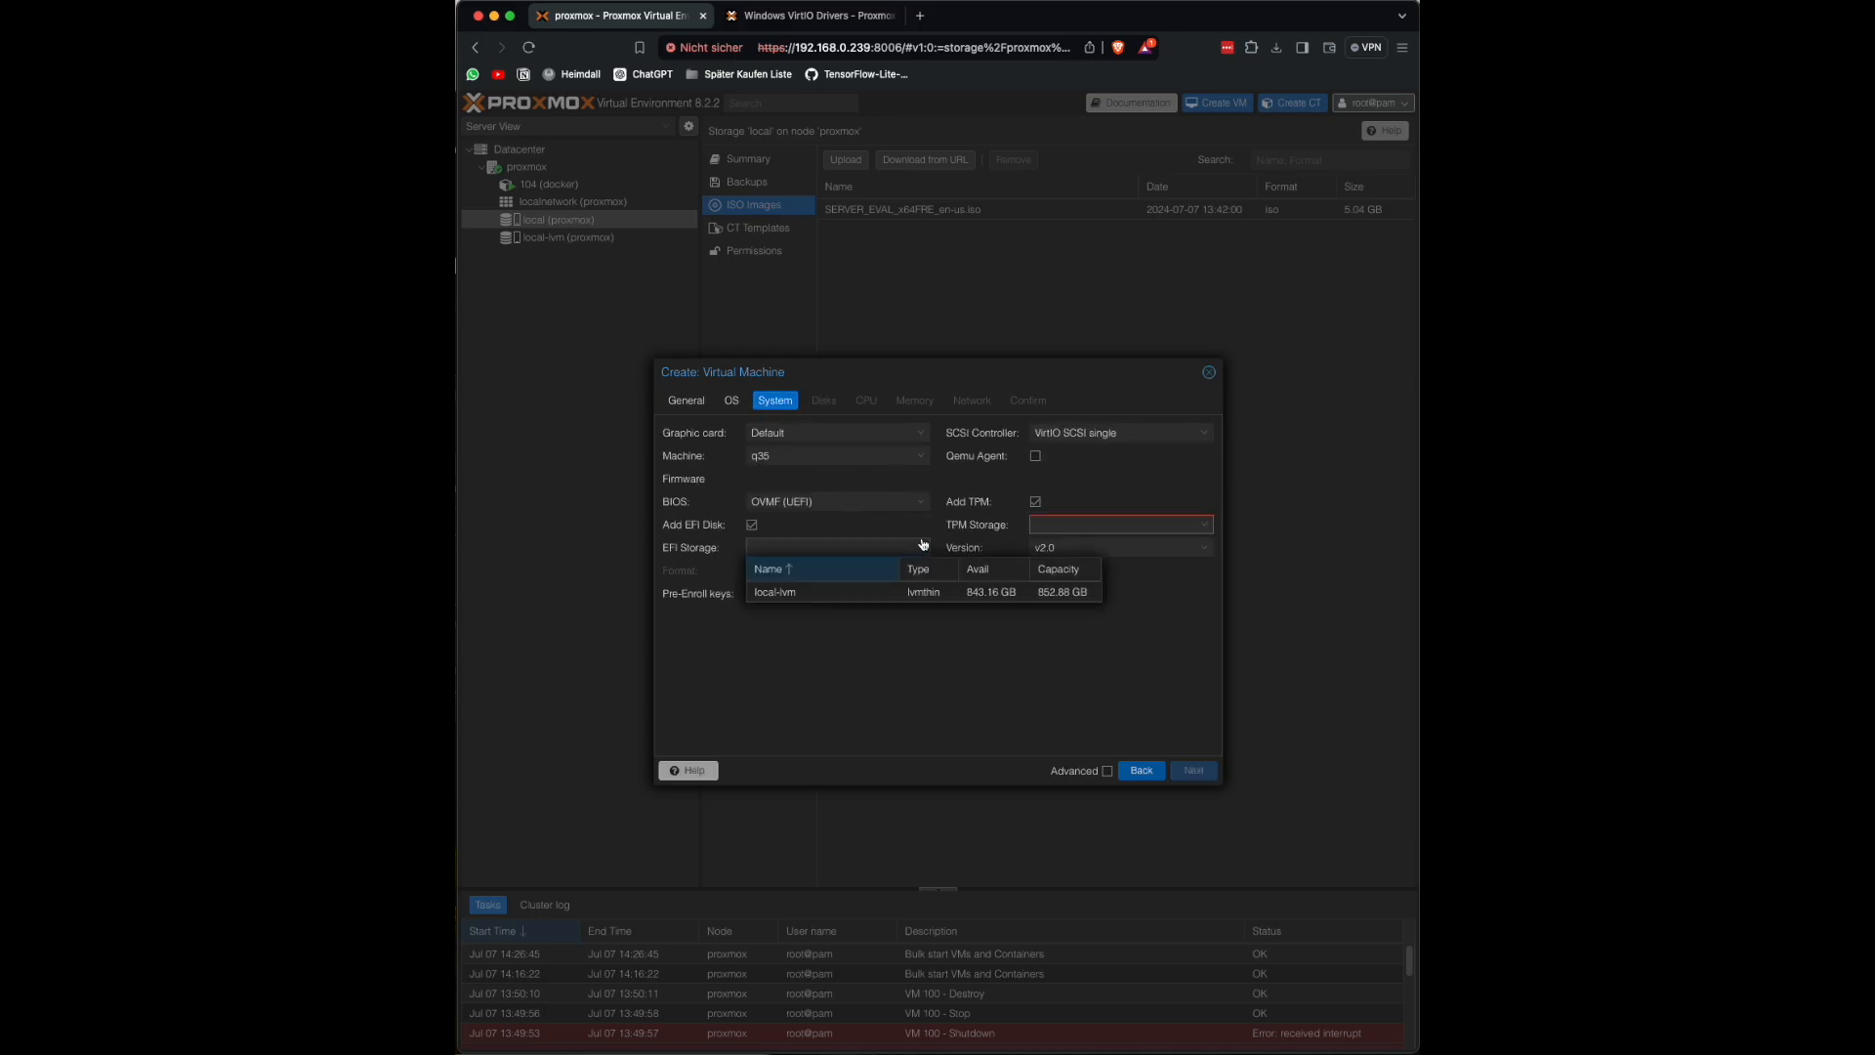
{"action": "left_click", "coordinate": [819, 595]}
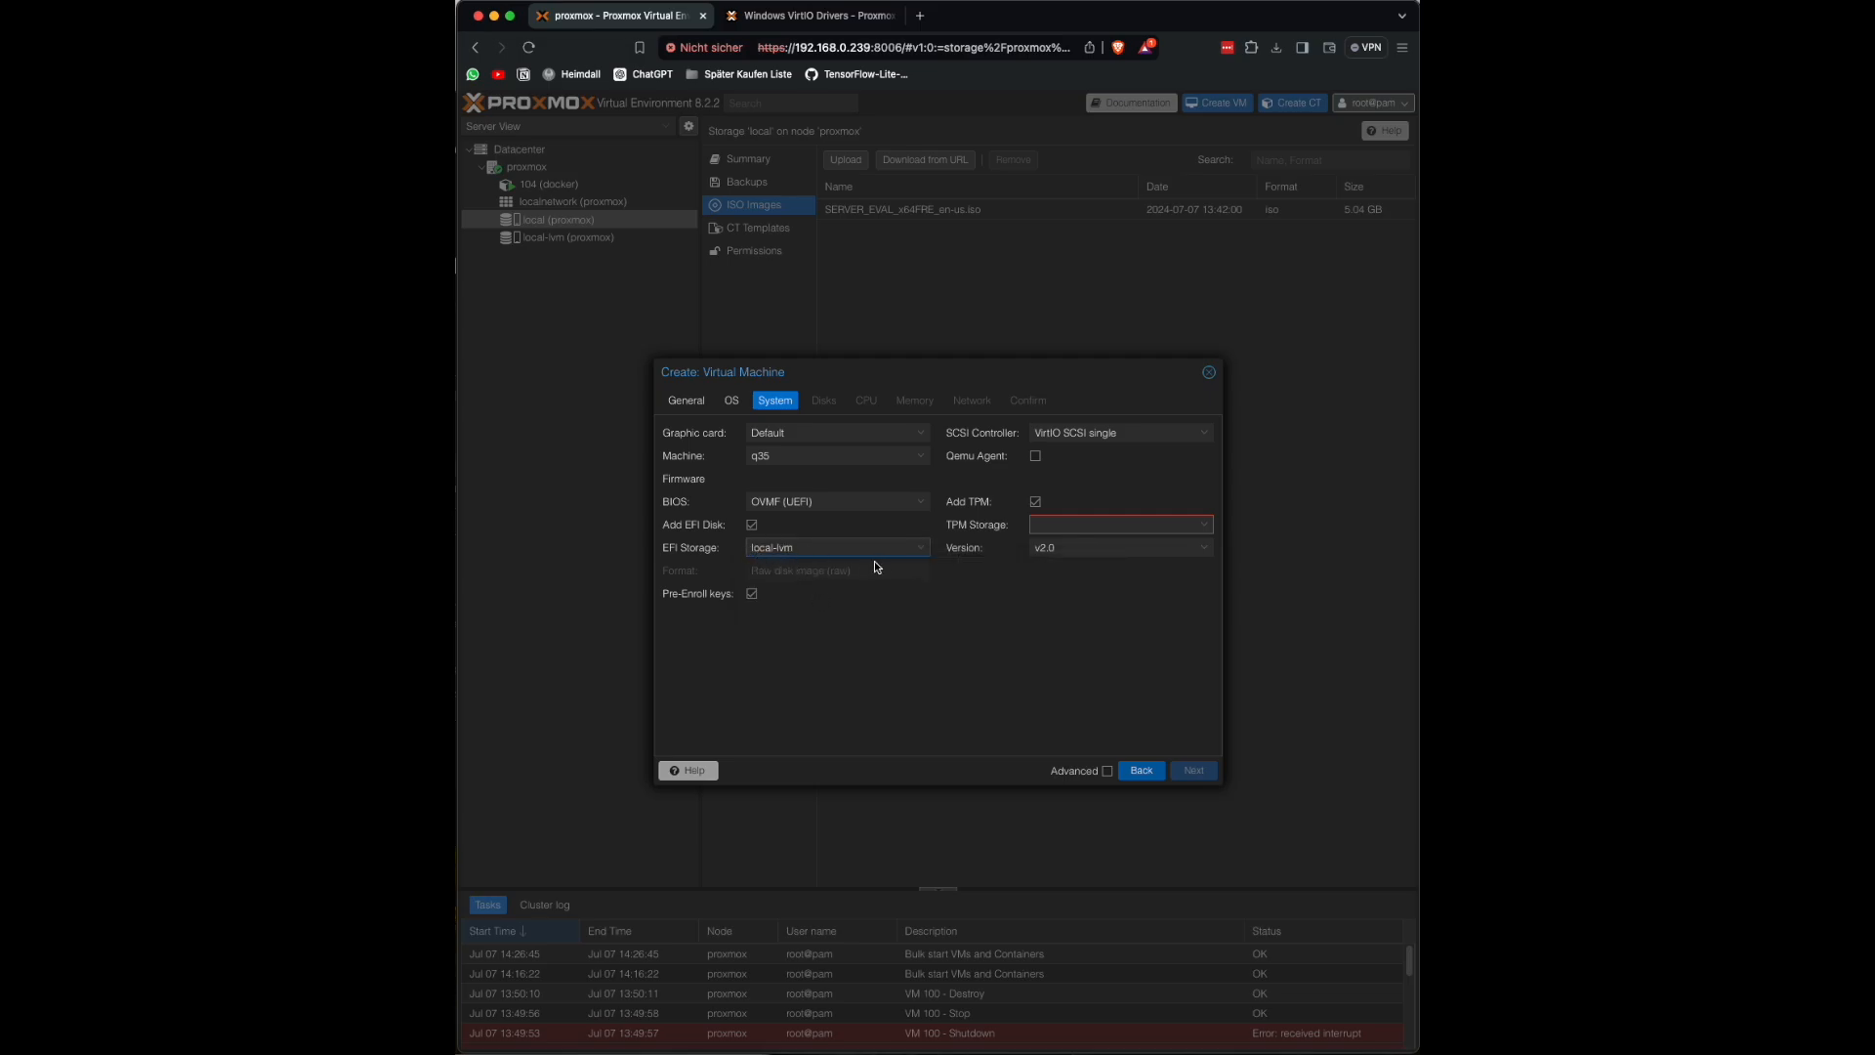
{"action": "left_click", "coordinate": [1204, 525]}
{"action": "left_click", "coordinate": [1096, 566]}
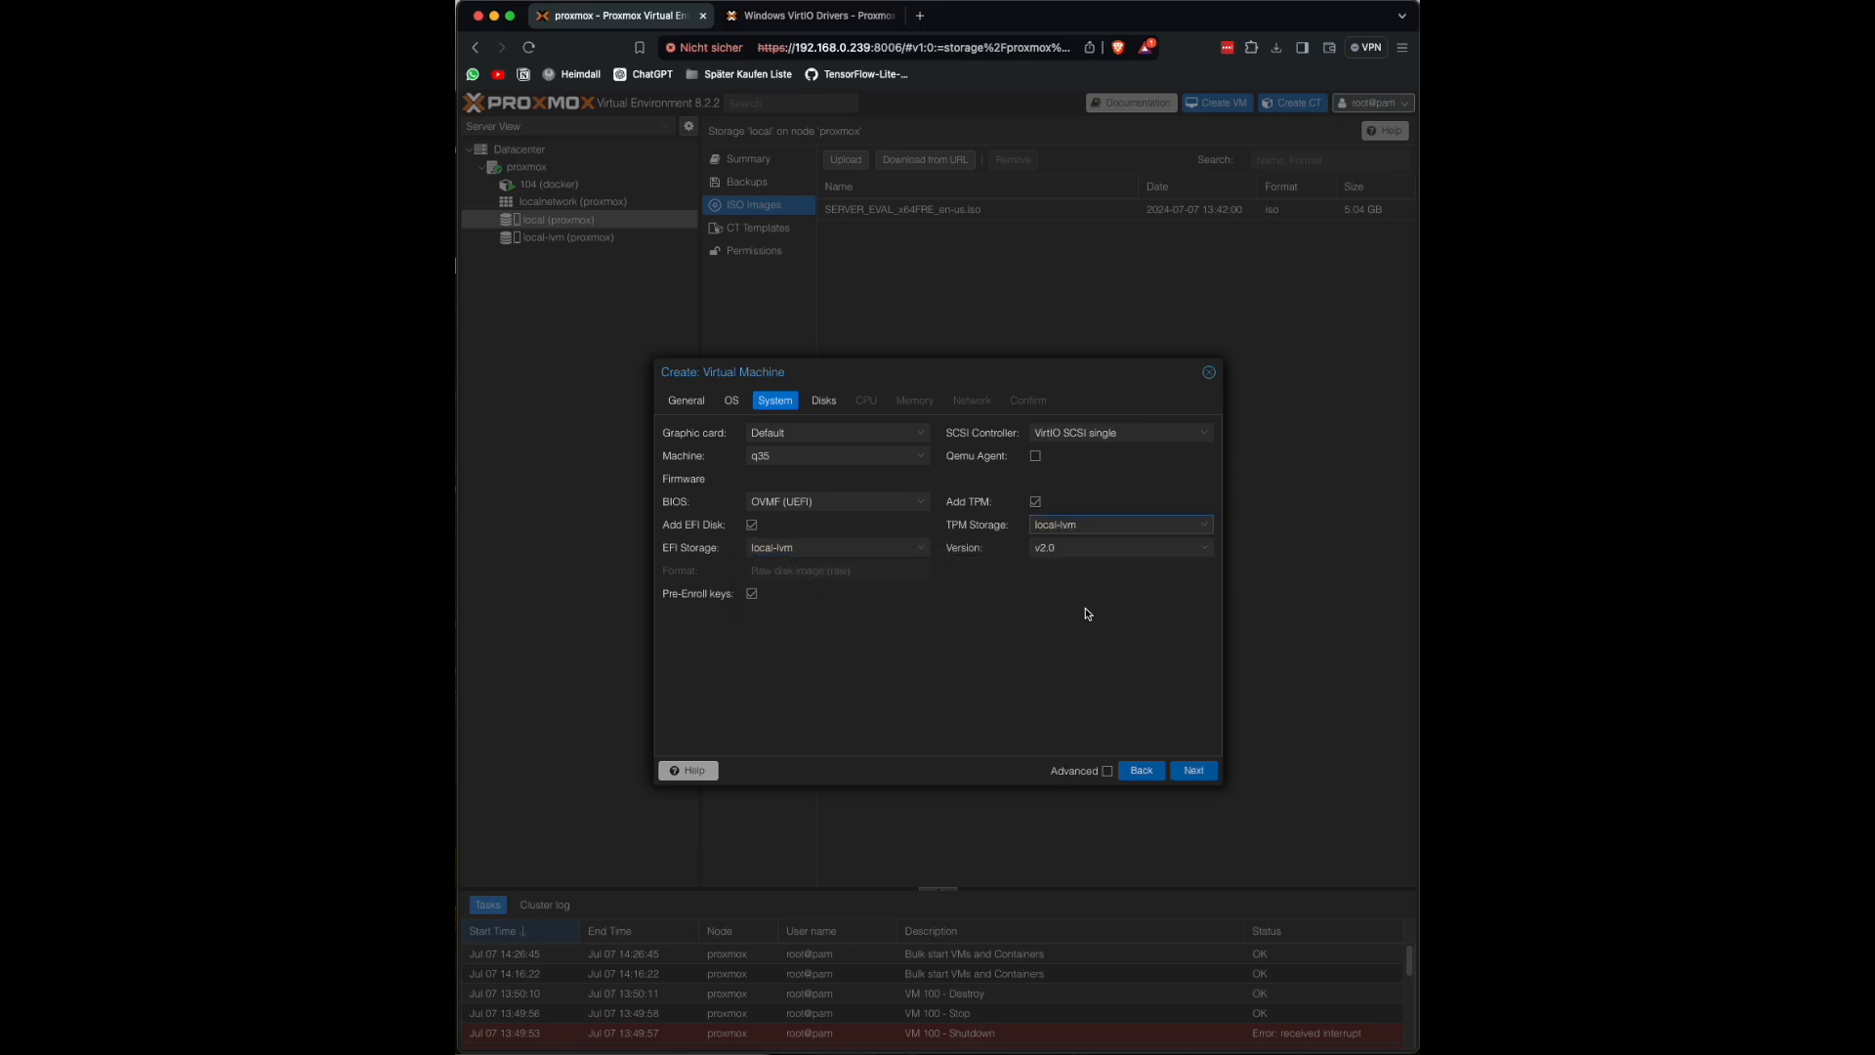
Step: Set the virtual machine's disk size to 128 GiB and its CPU cores to 4
{"action": "left_click", "coordinate": [824, 401]}
{"action": "double_click", "coordinate": [892, 517]}
{"action": "type", "text": "128"}
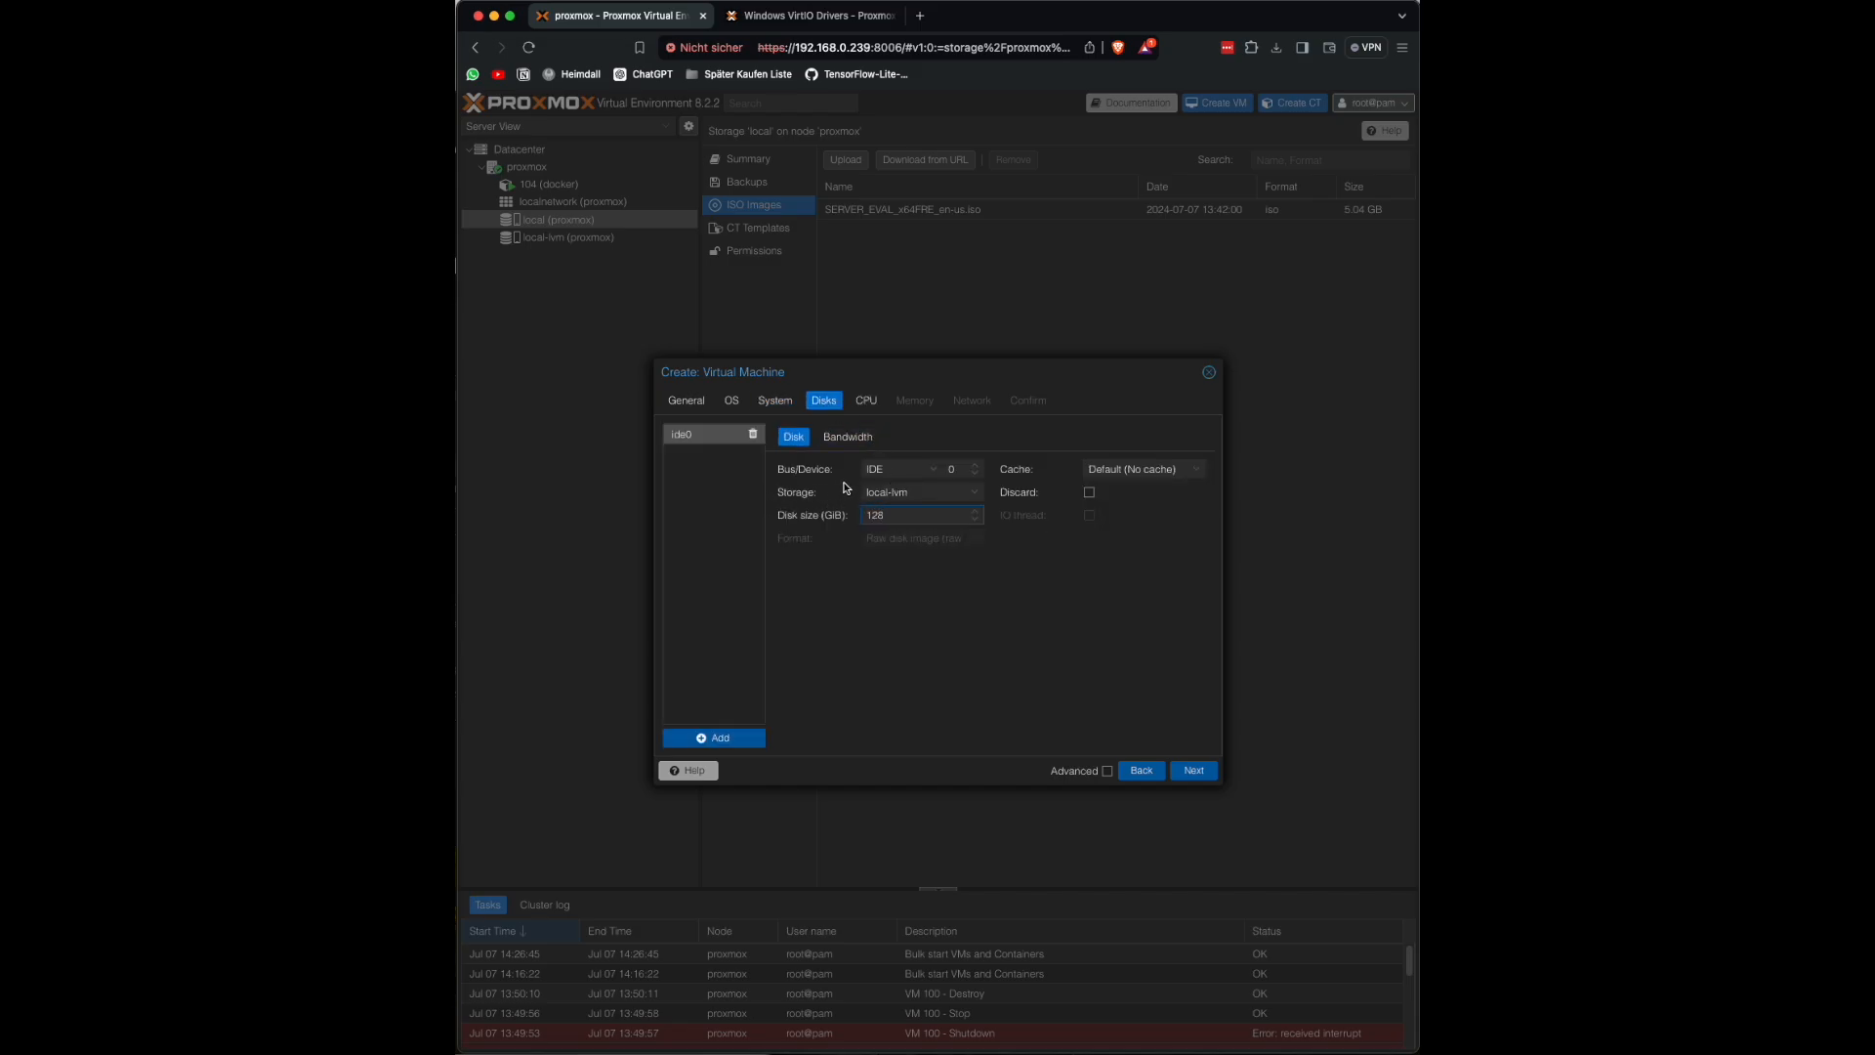
{"action": "left_click", "coordinate": [868, 404]}
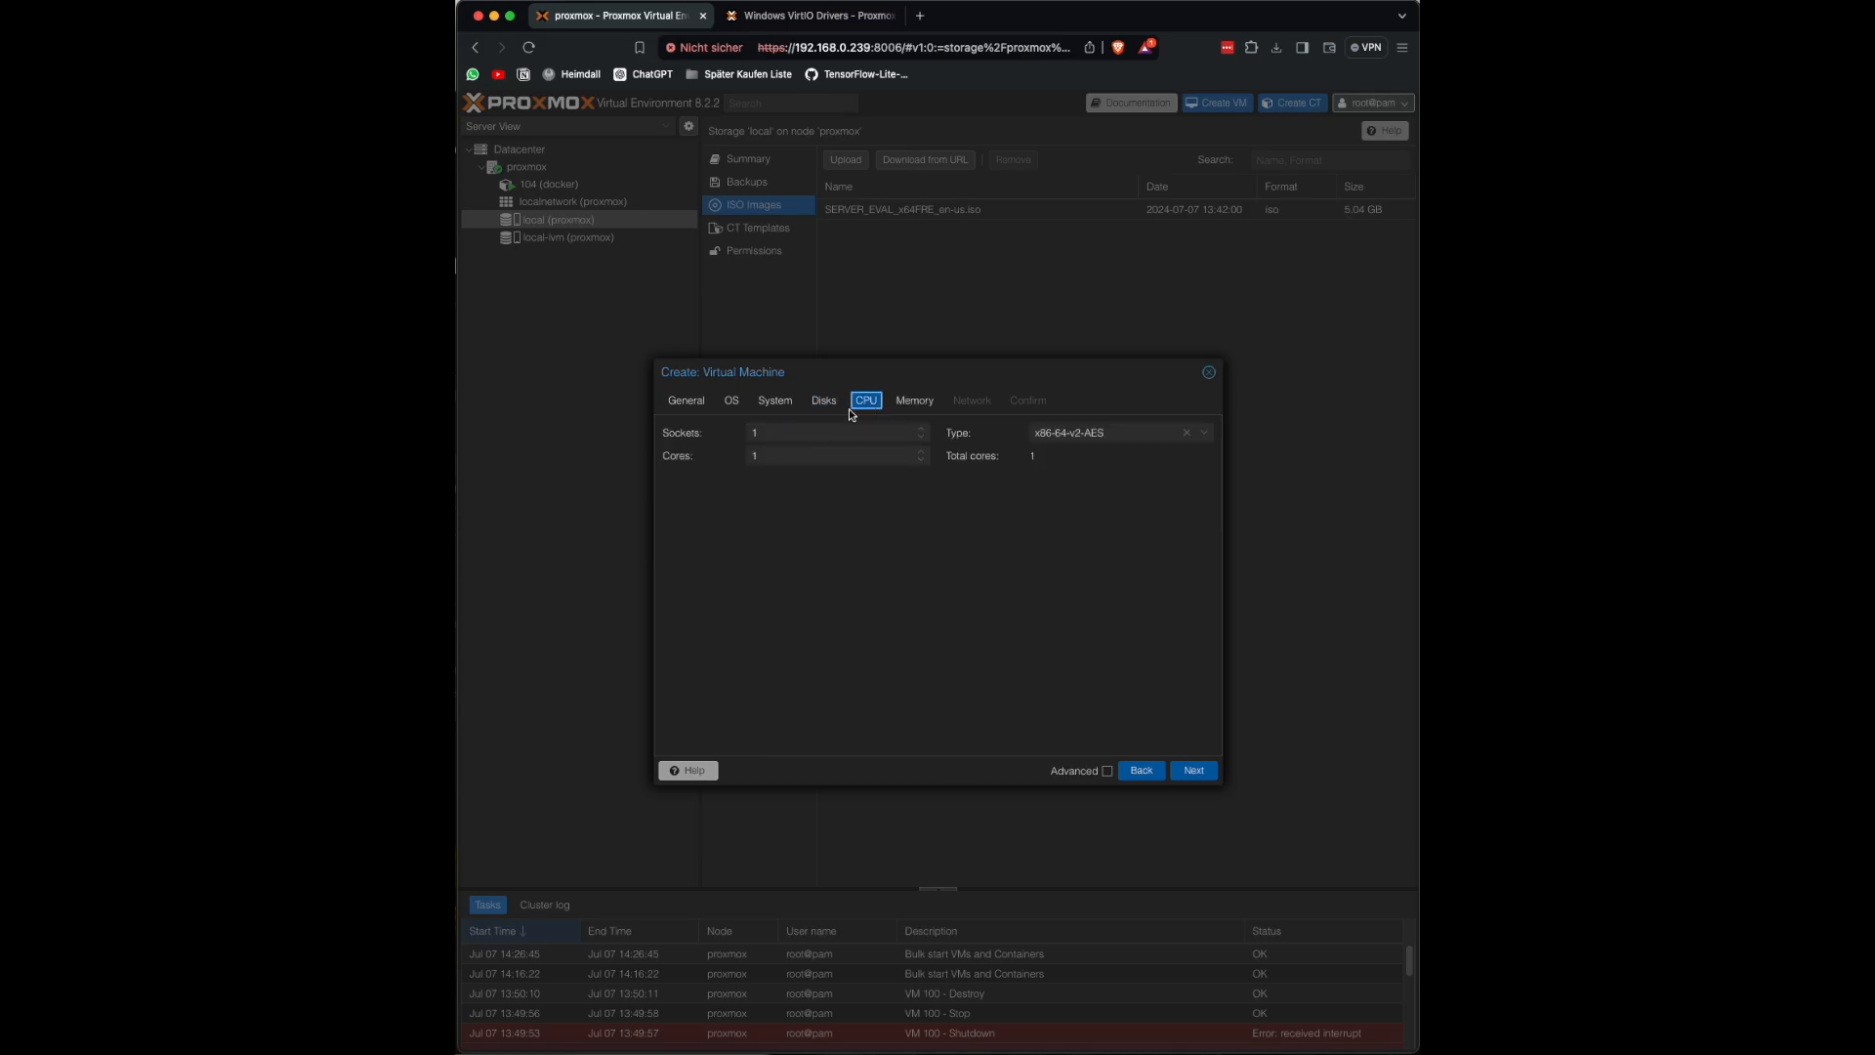
{"action": "double_click", "coordinate": [782, 456]}
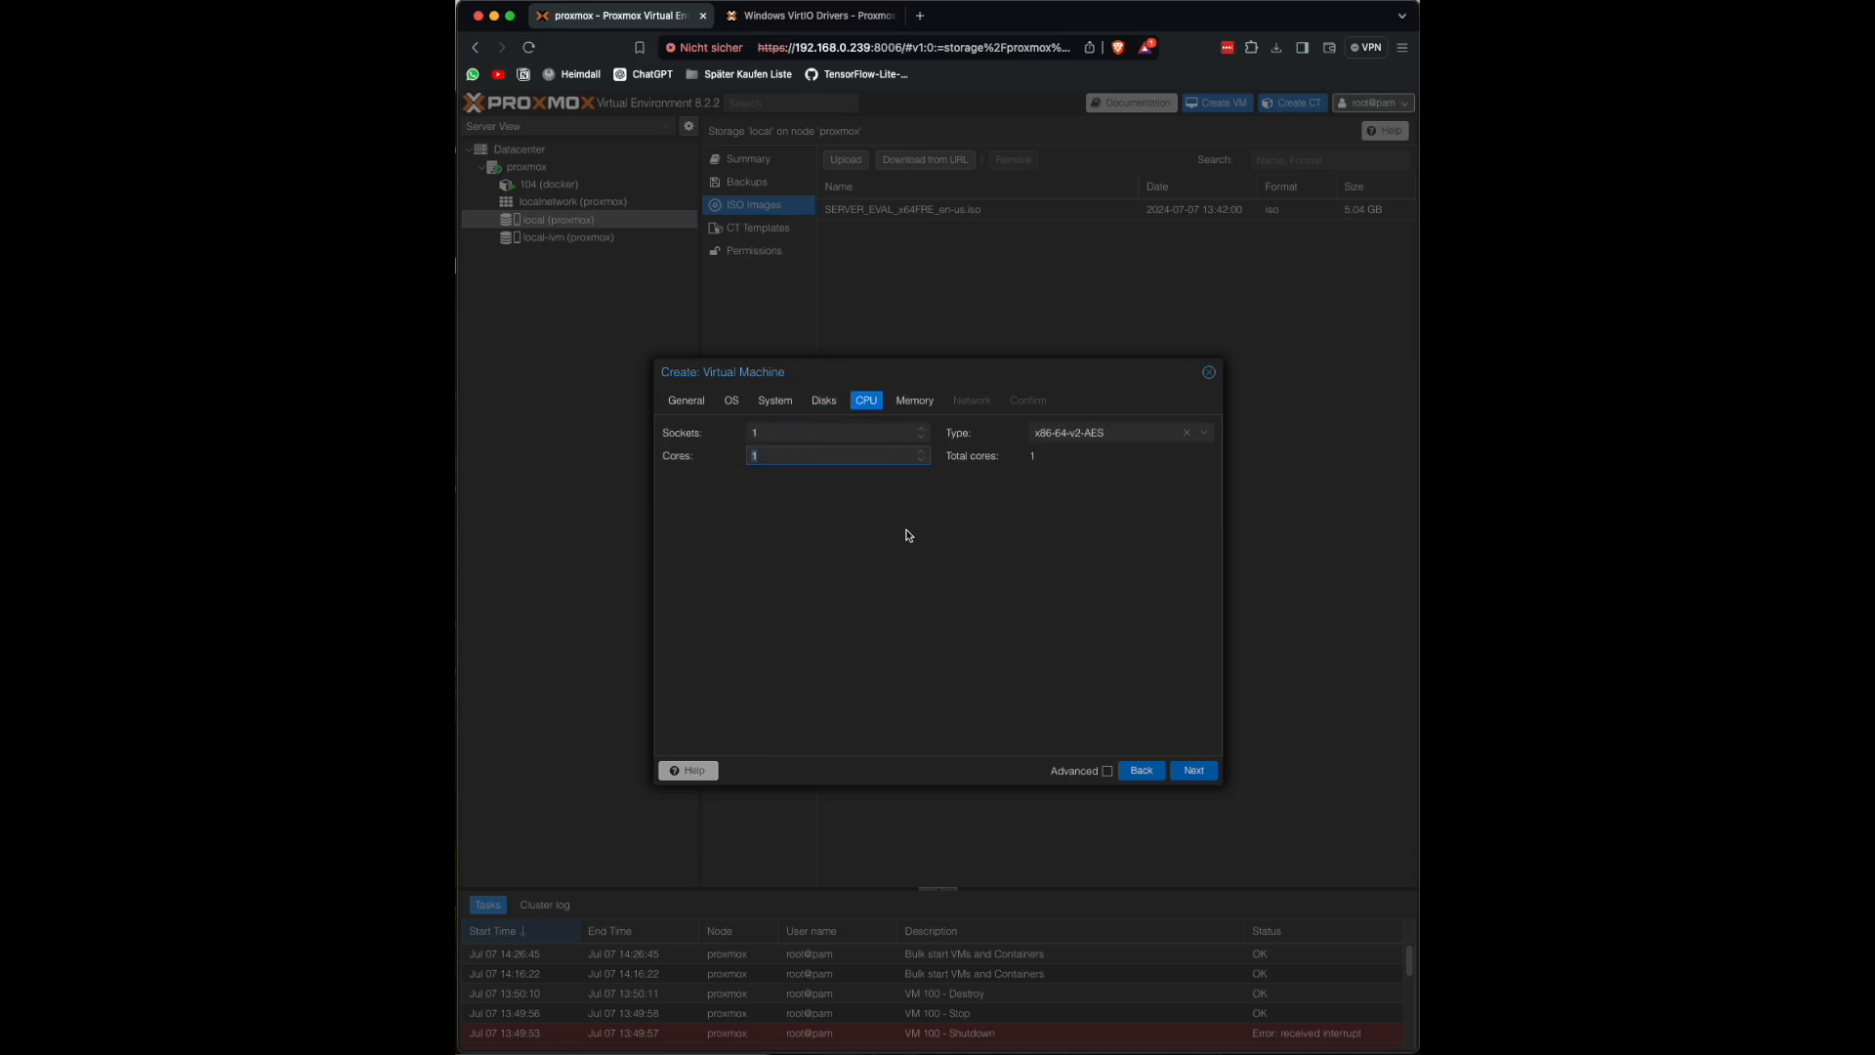
Step: Keep 4096 MiB of memory and the vmbr0 bridge with Intel E1000, and finish creating the virtual machine
{"action": "left_click", "coordinate": [915, 401]}
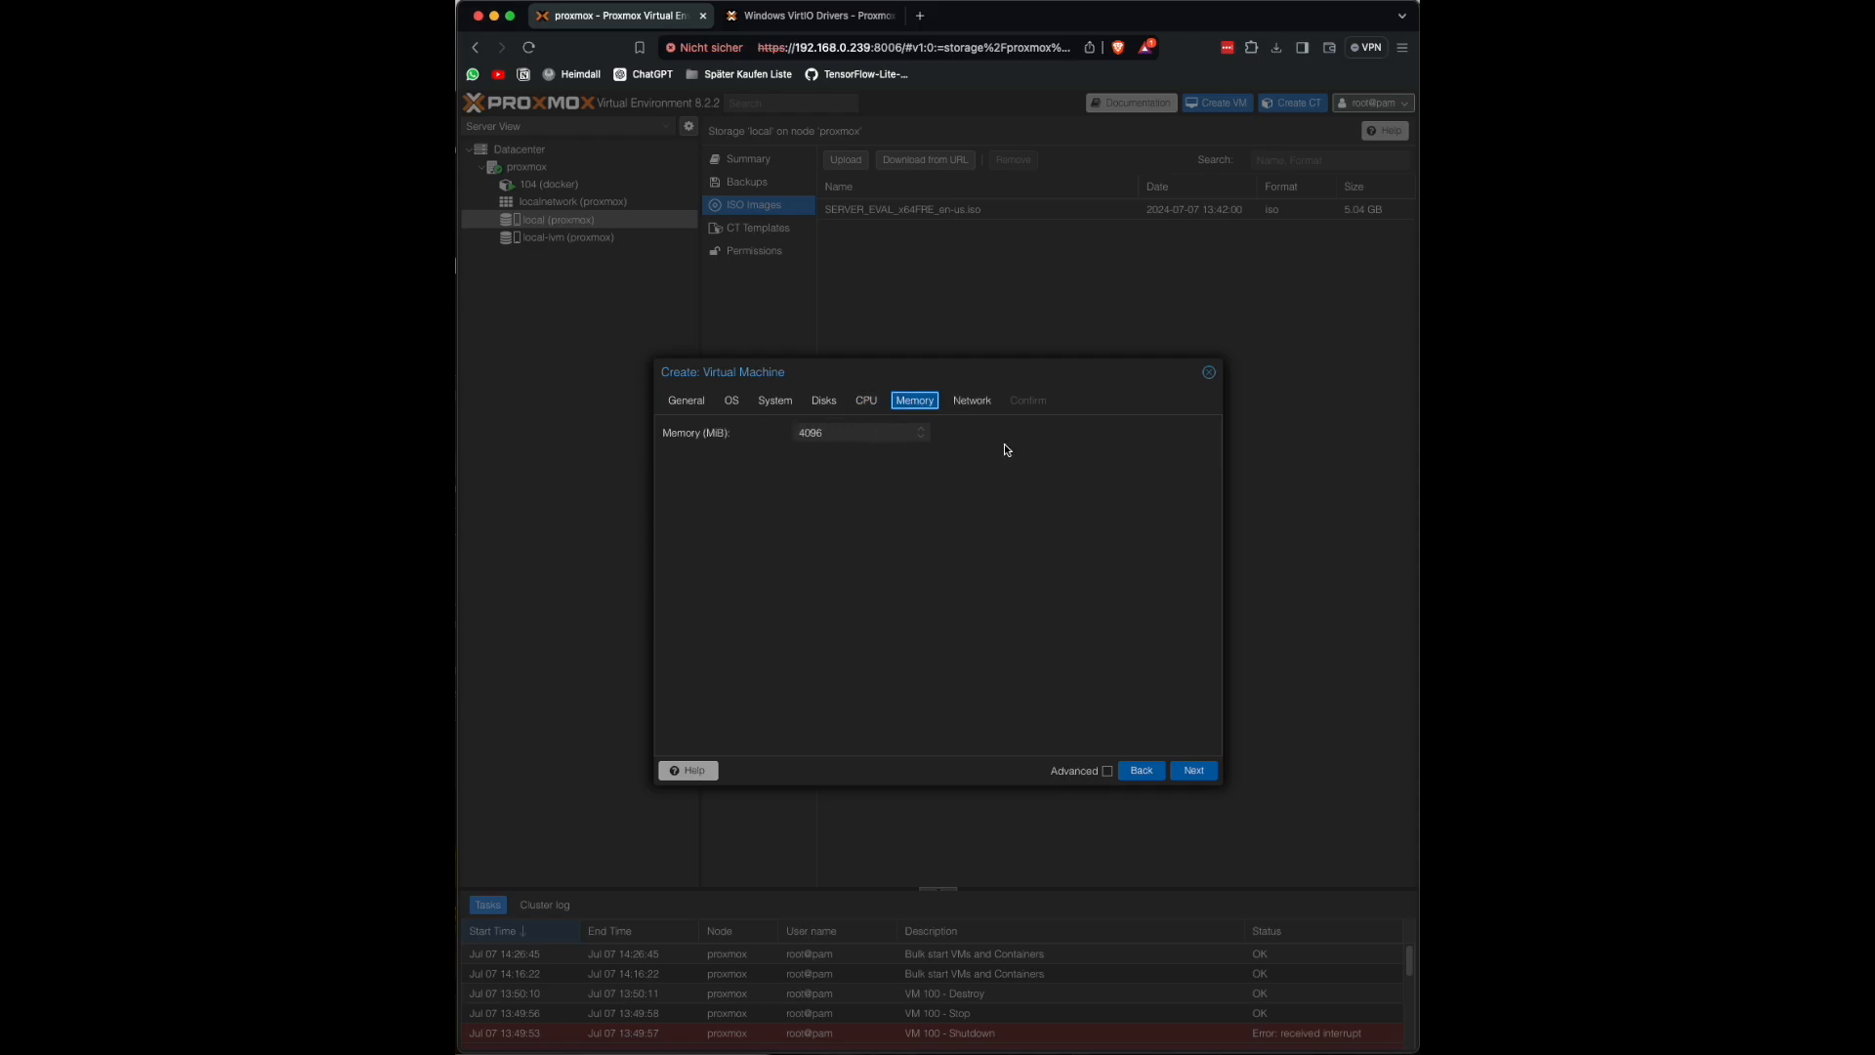
{"action": "left_click", "coordinate": [981, 402]}
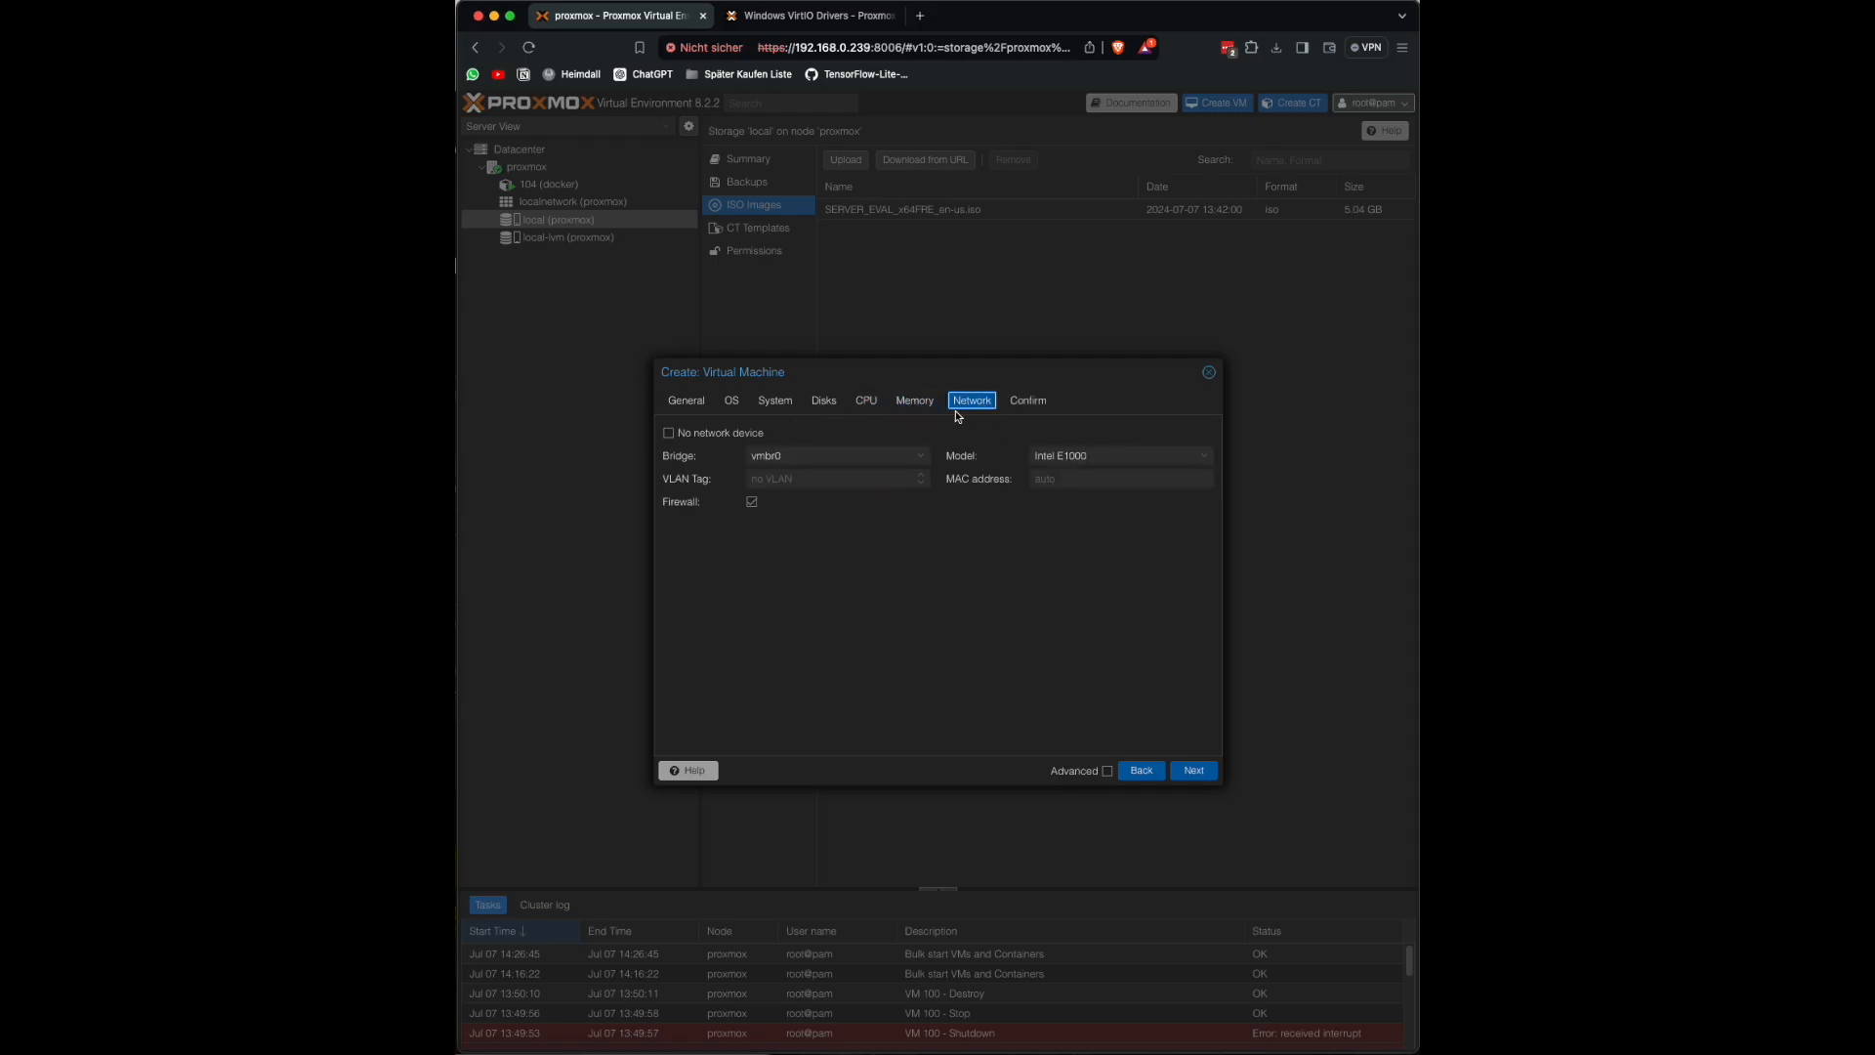
{"action": "left_click", "coordinate": [1036, 407]}
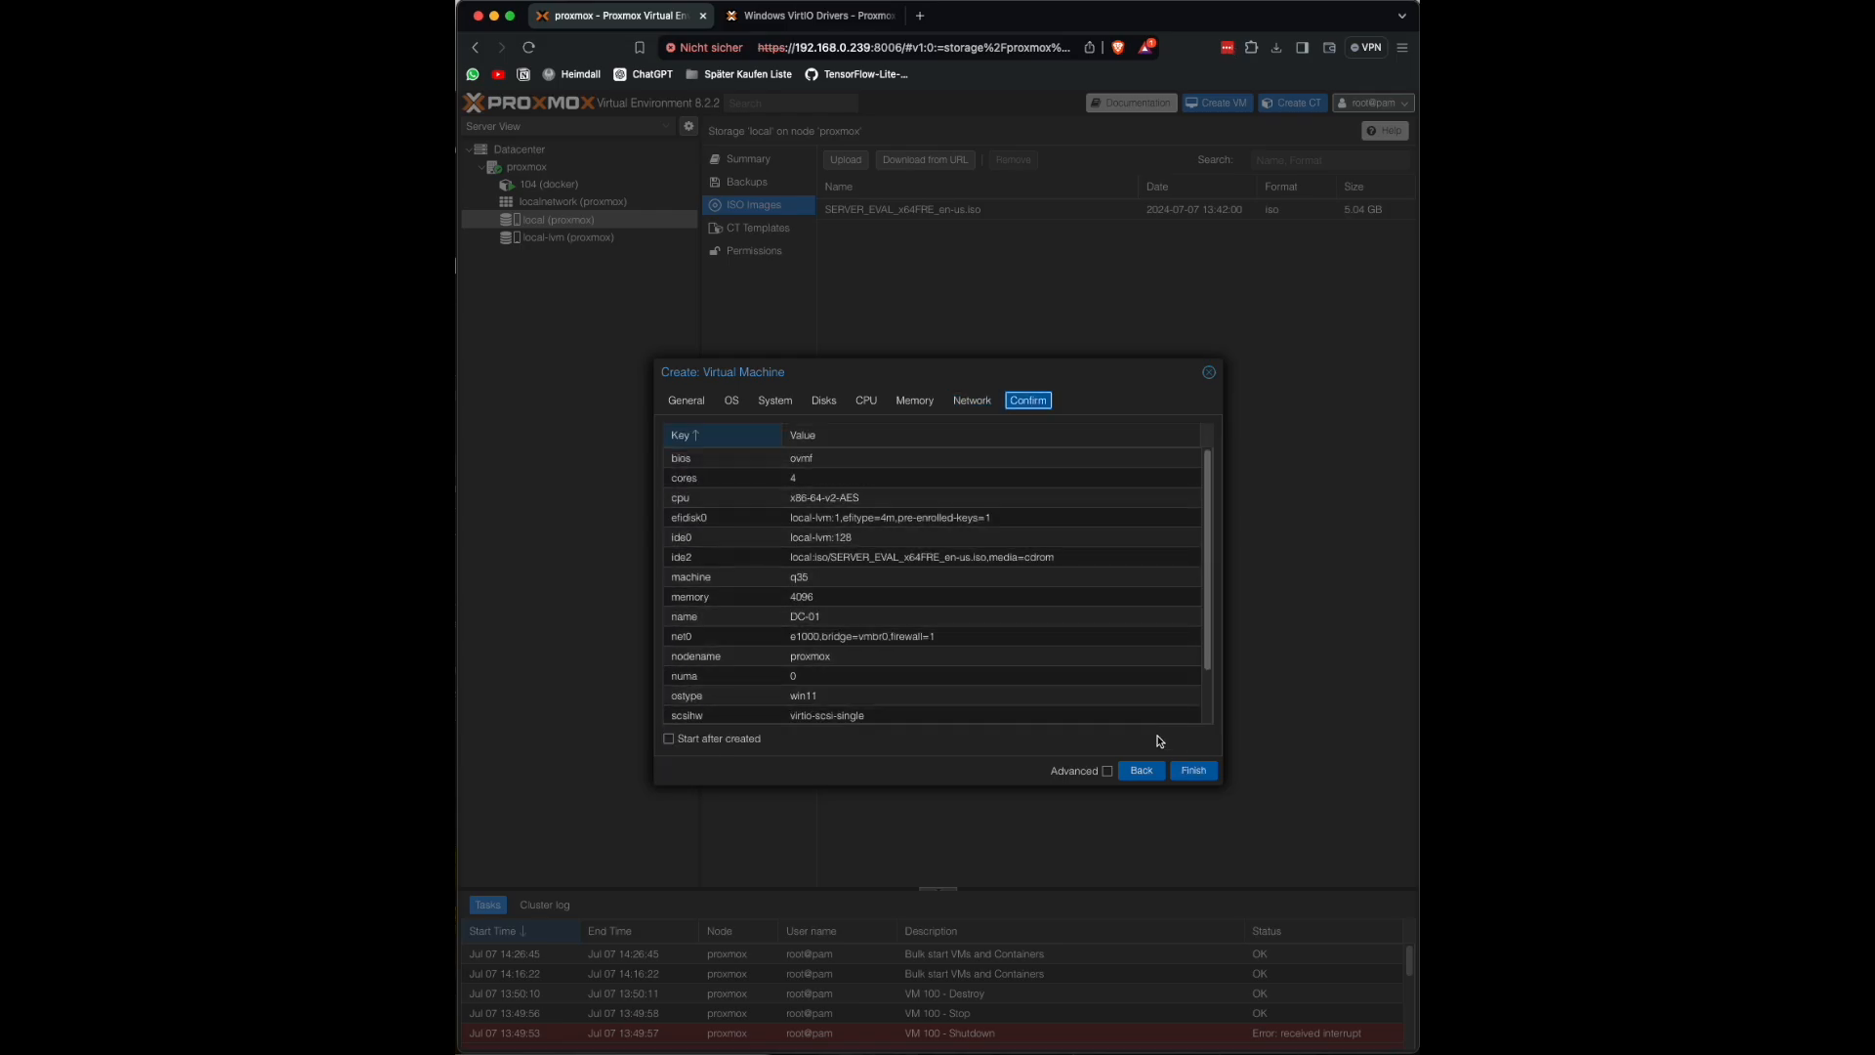
{"action": "left_click", "coordinate": [1192, 772]}
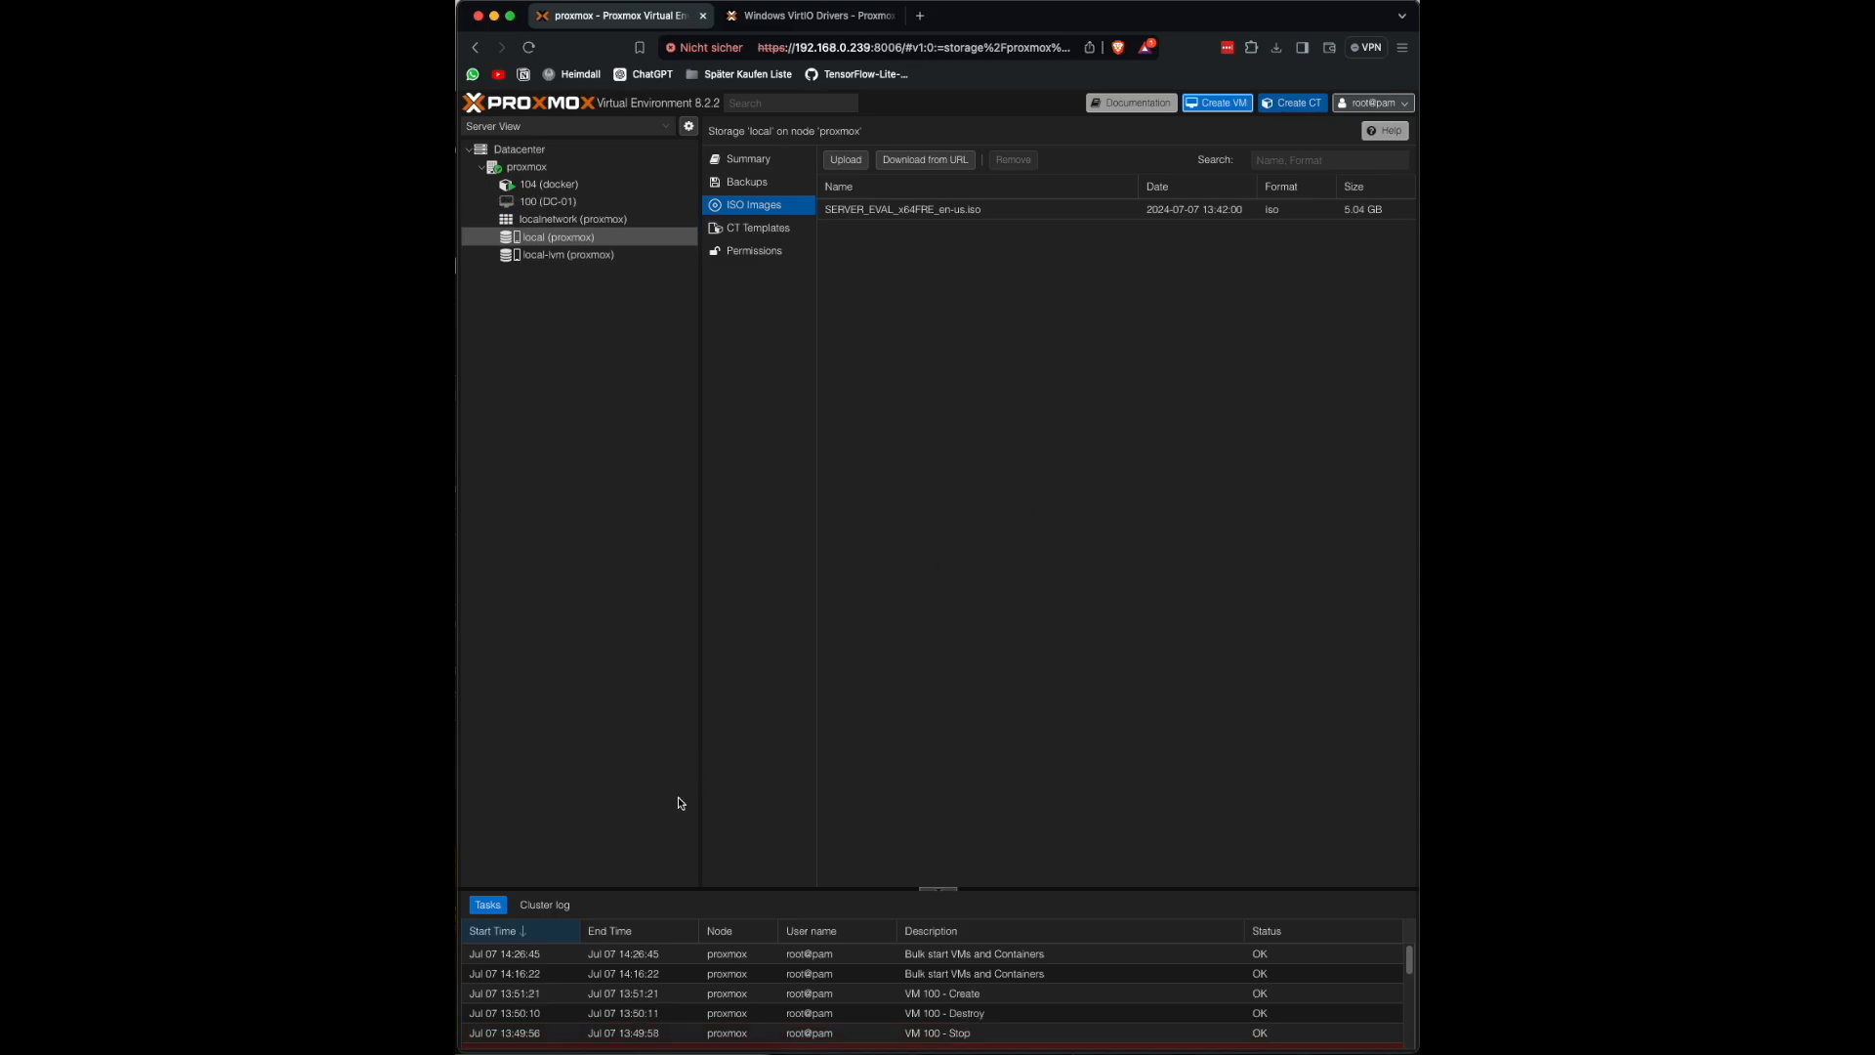
{"action": "left_click", "coordinate": [1012, 953]}
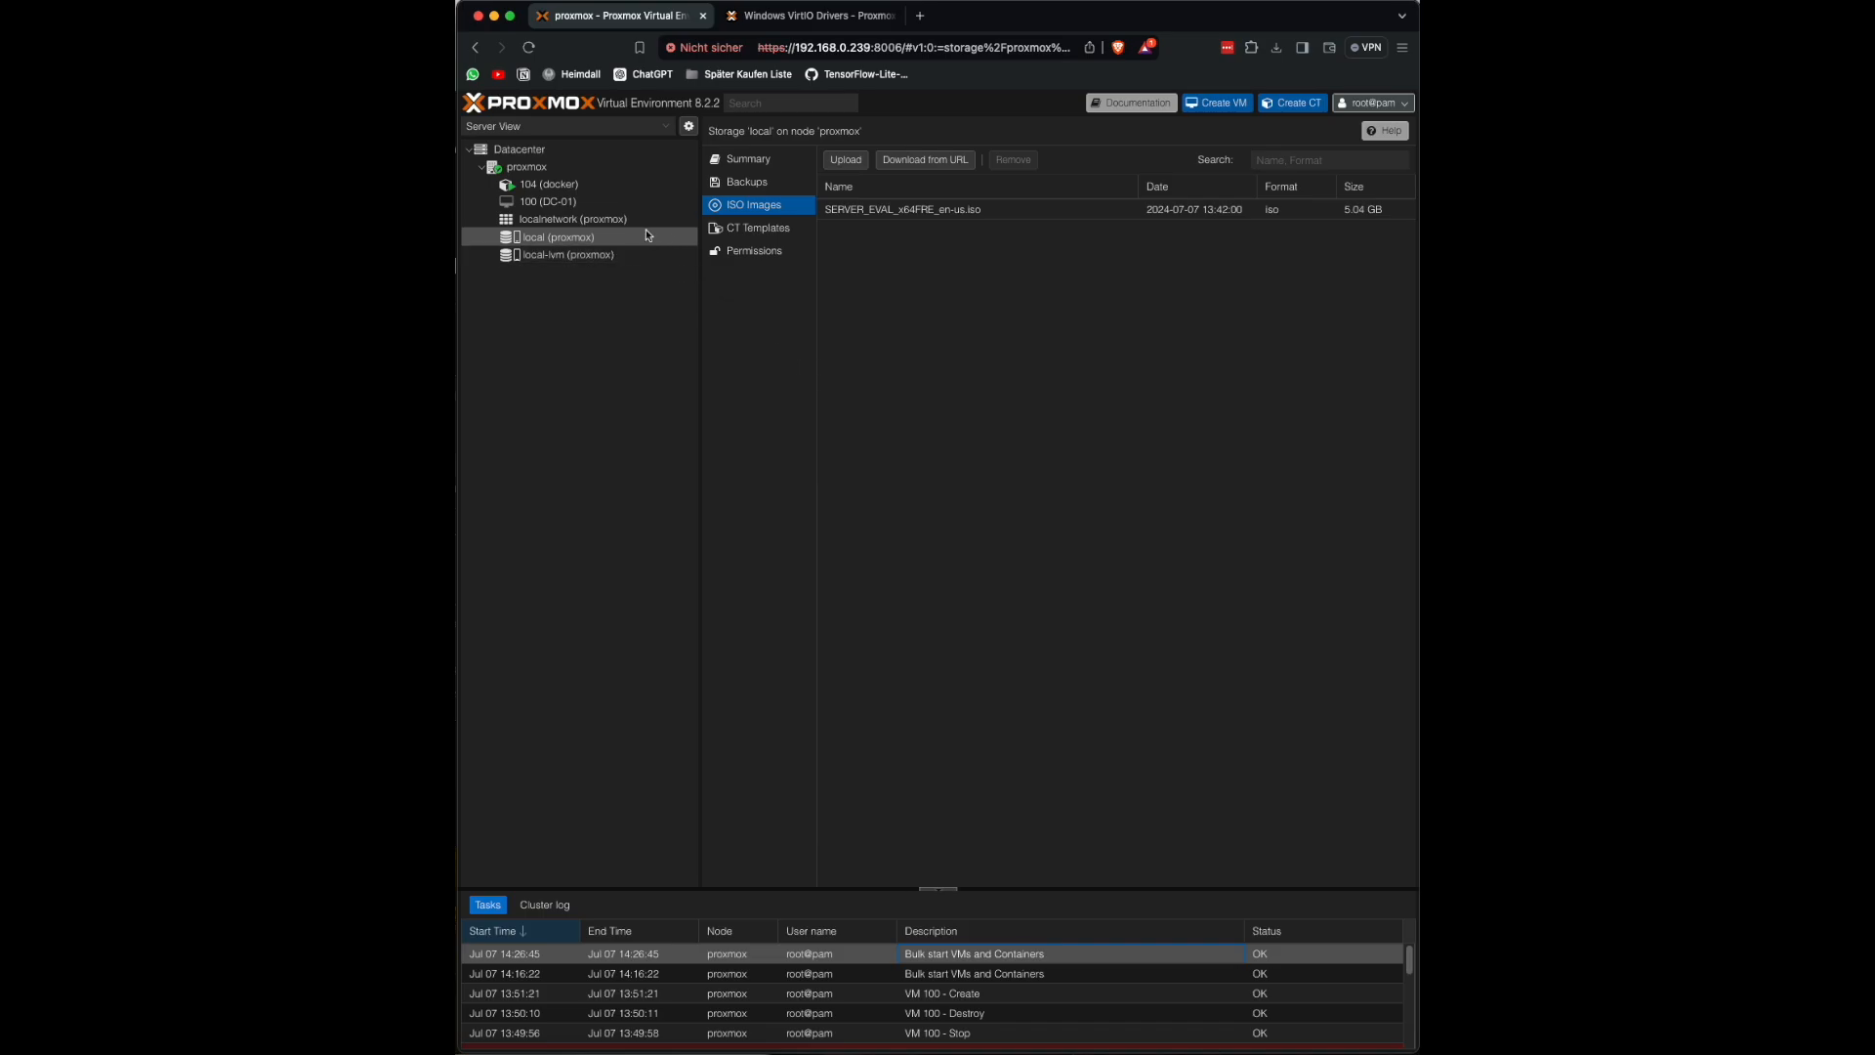
Step: Start DC-01 from its console and boot Windows Setup from the installation disc
{"action": "left_click", "coordinate": [613, 206]}
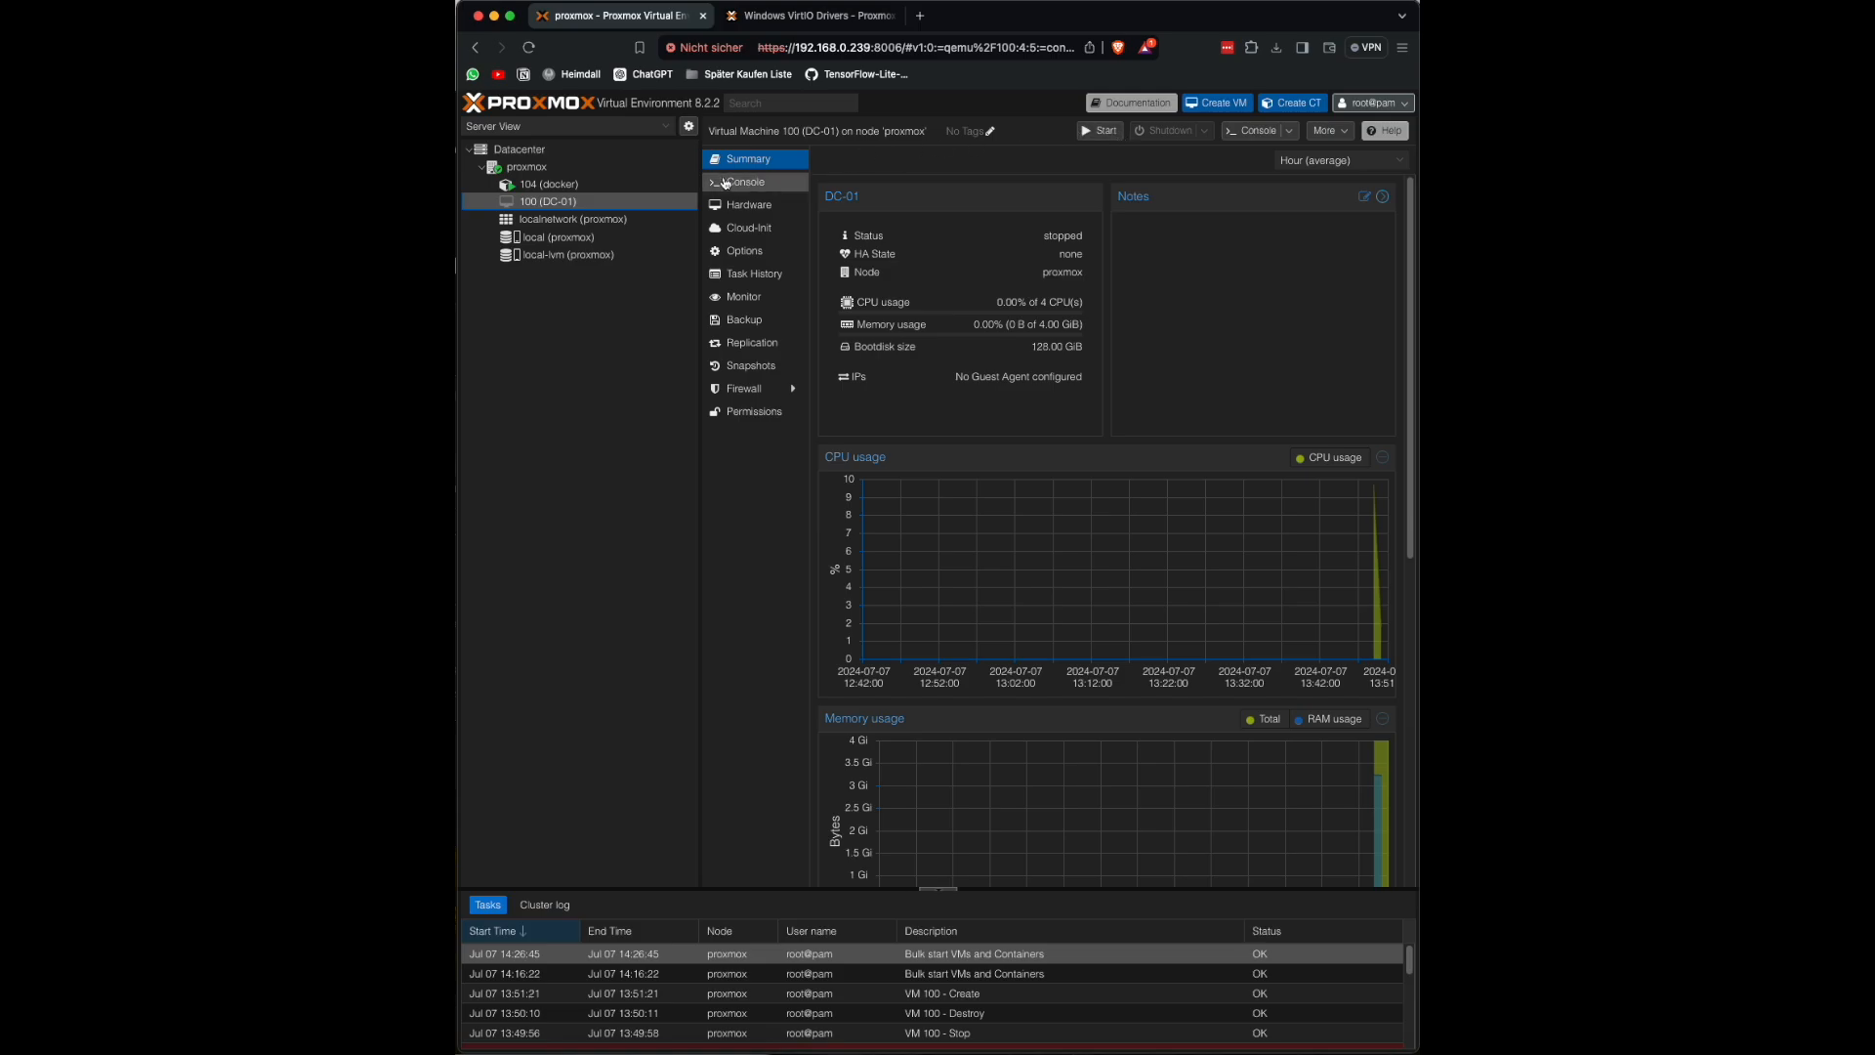
{"action": "left_click", "coordinate": [776, 182]}
{"action": "left_click", "coordinate": [1119, 532]}
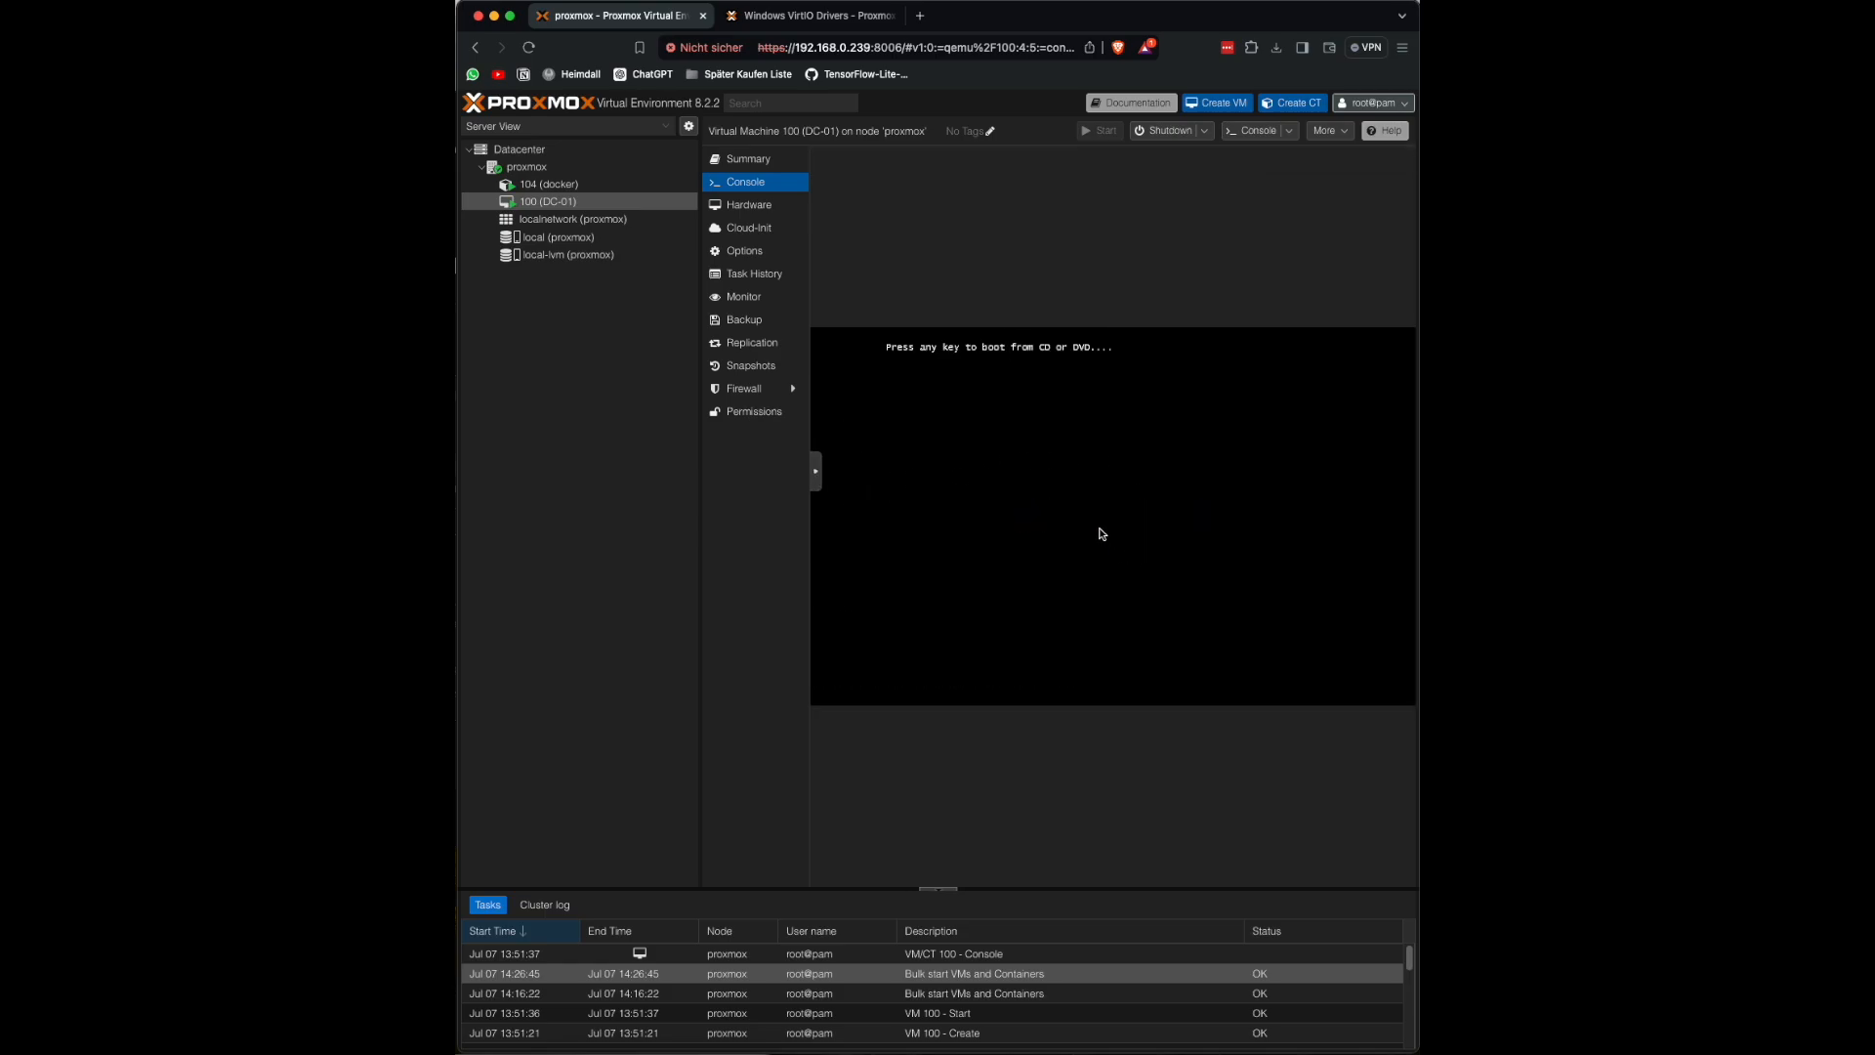
{"action": "key", "text": "Return"}
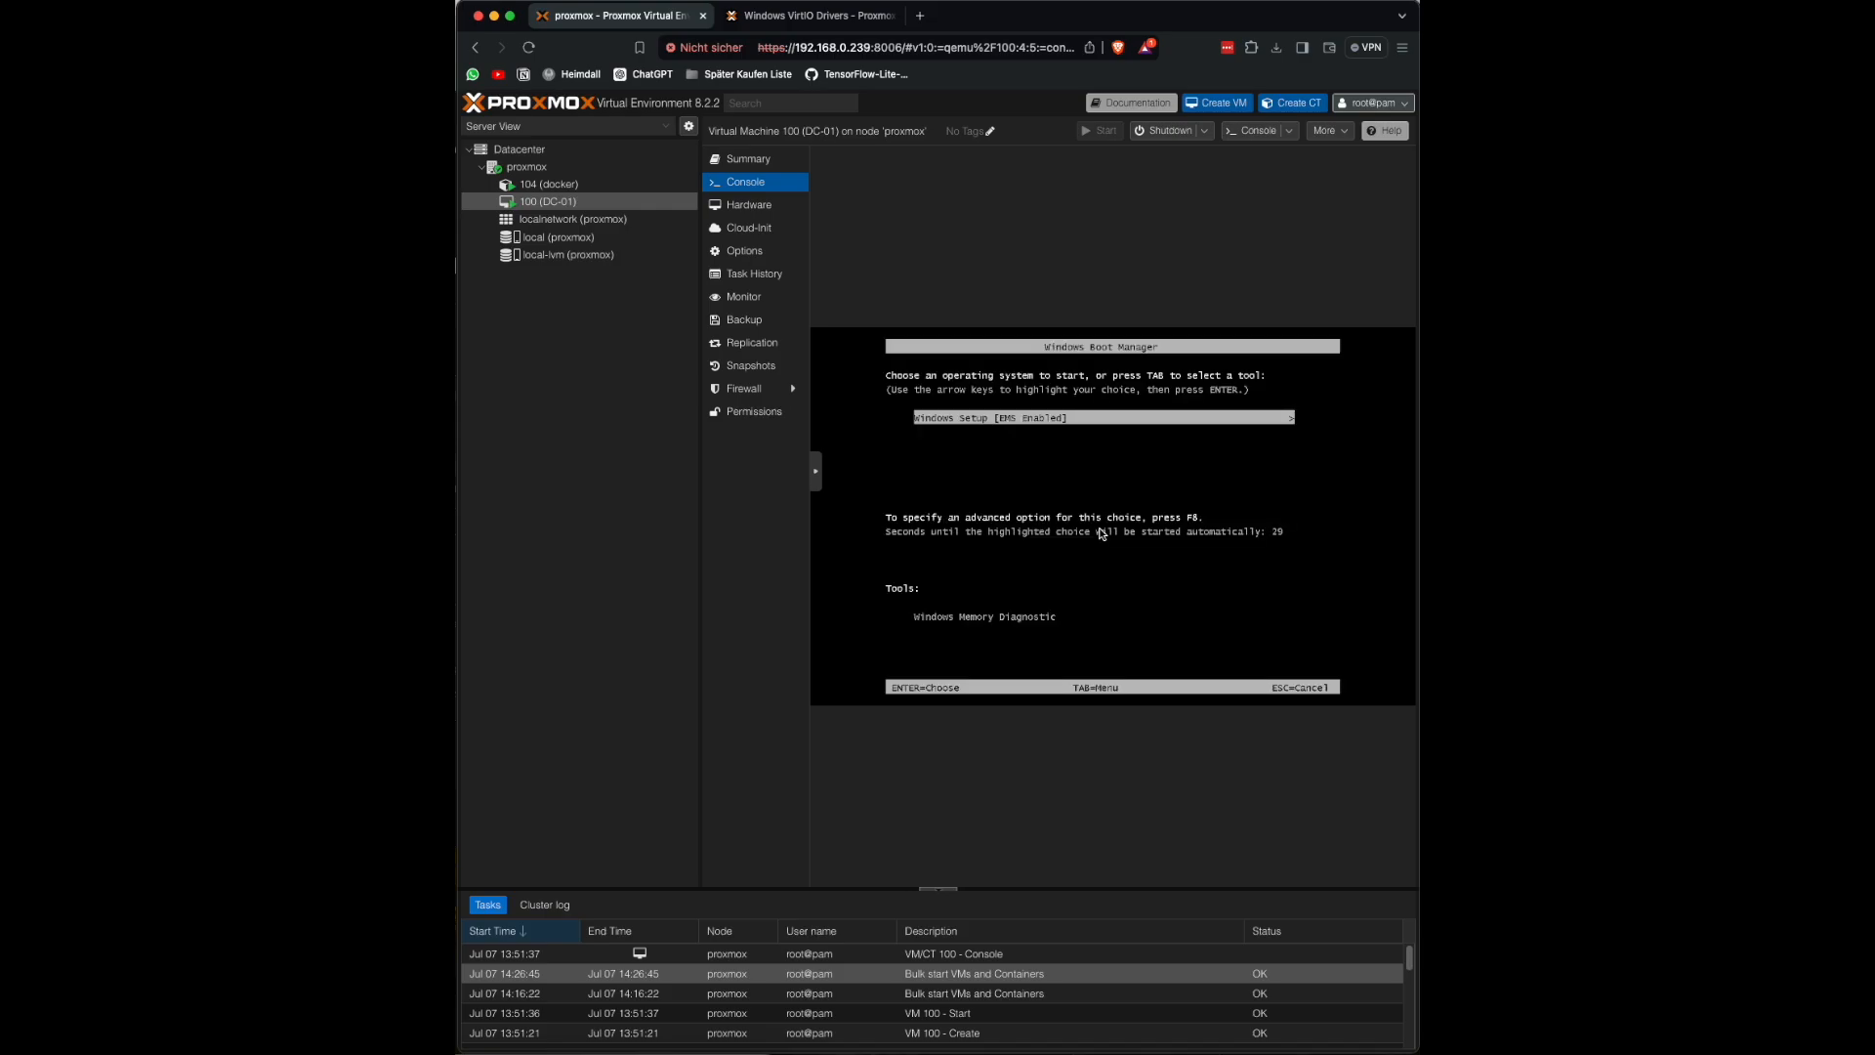
{"action": "key", "text": "Return"}
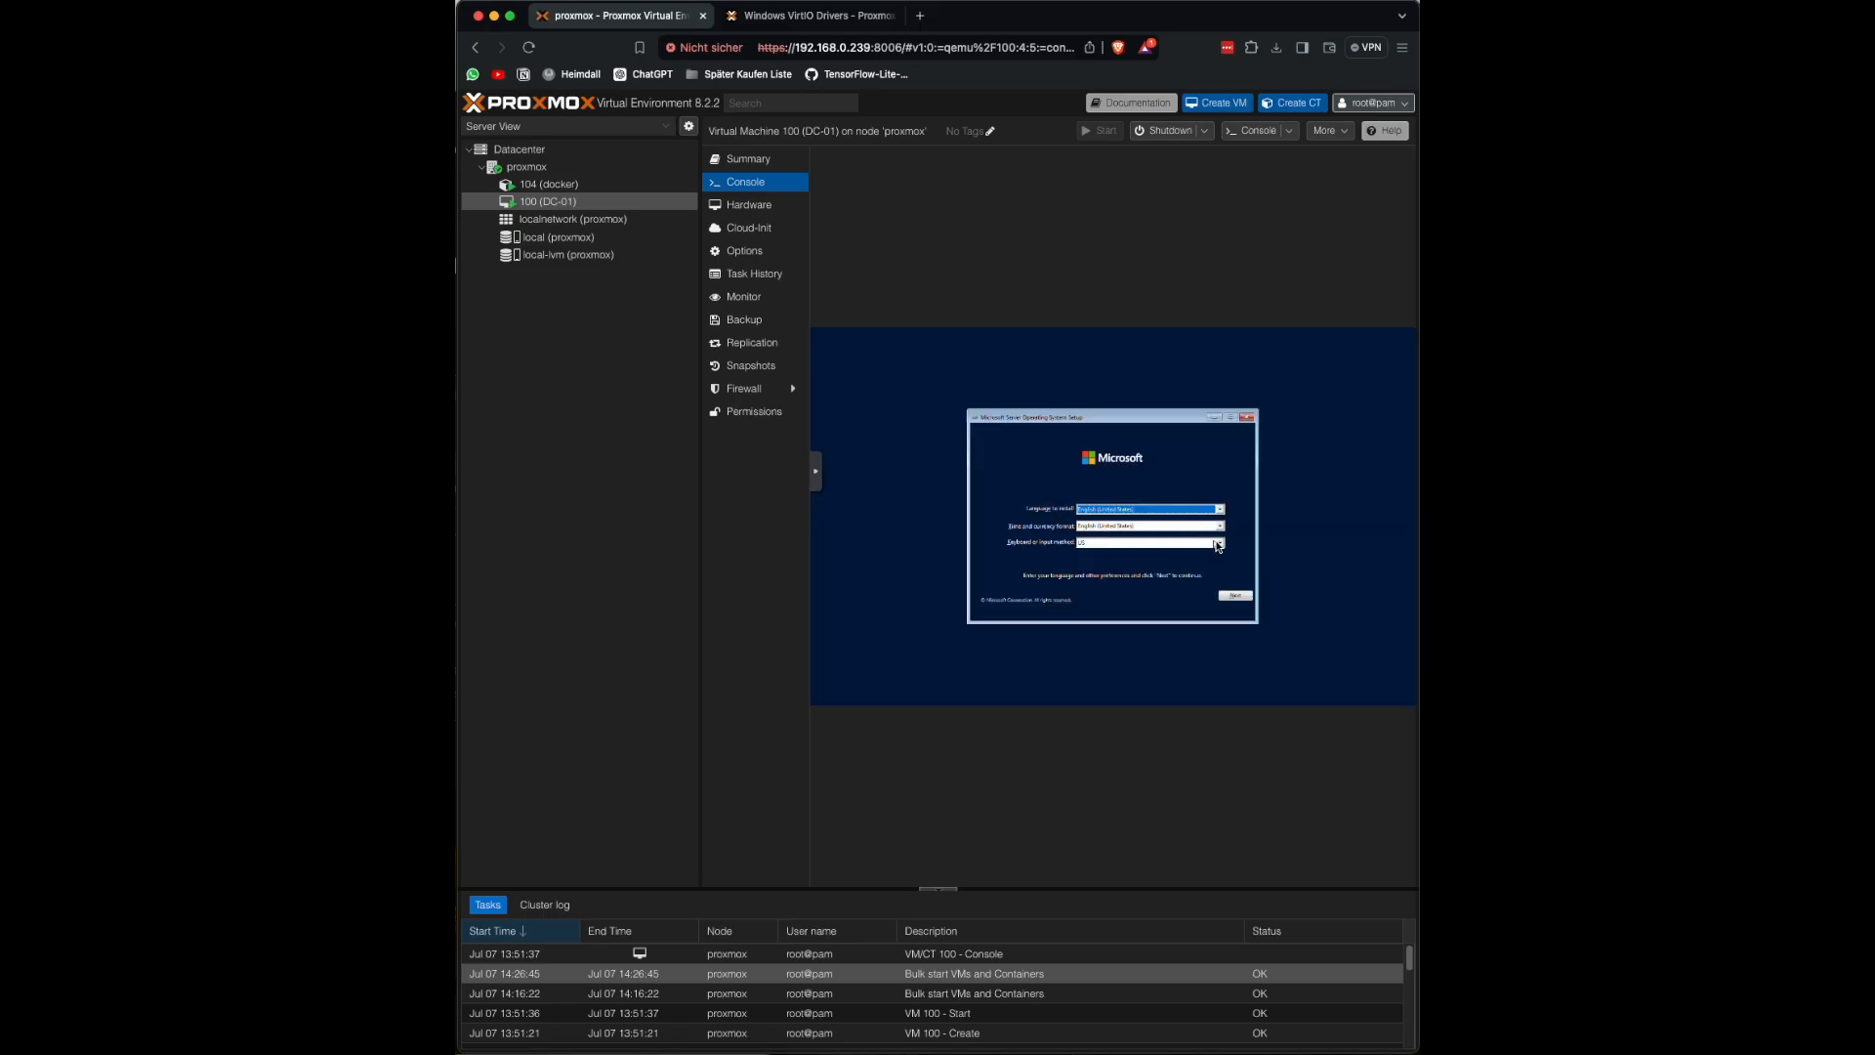
Step: Set the keyboard input method to German in Windows Setup and continue
{"action": "left_click", "coordinate": [1220, 542]}
{"action": "scroll", "coordinate": [1149, 574], "scroll_direction": "up", "scroll_amount": 20}
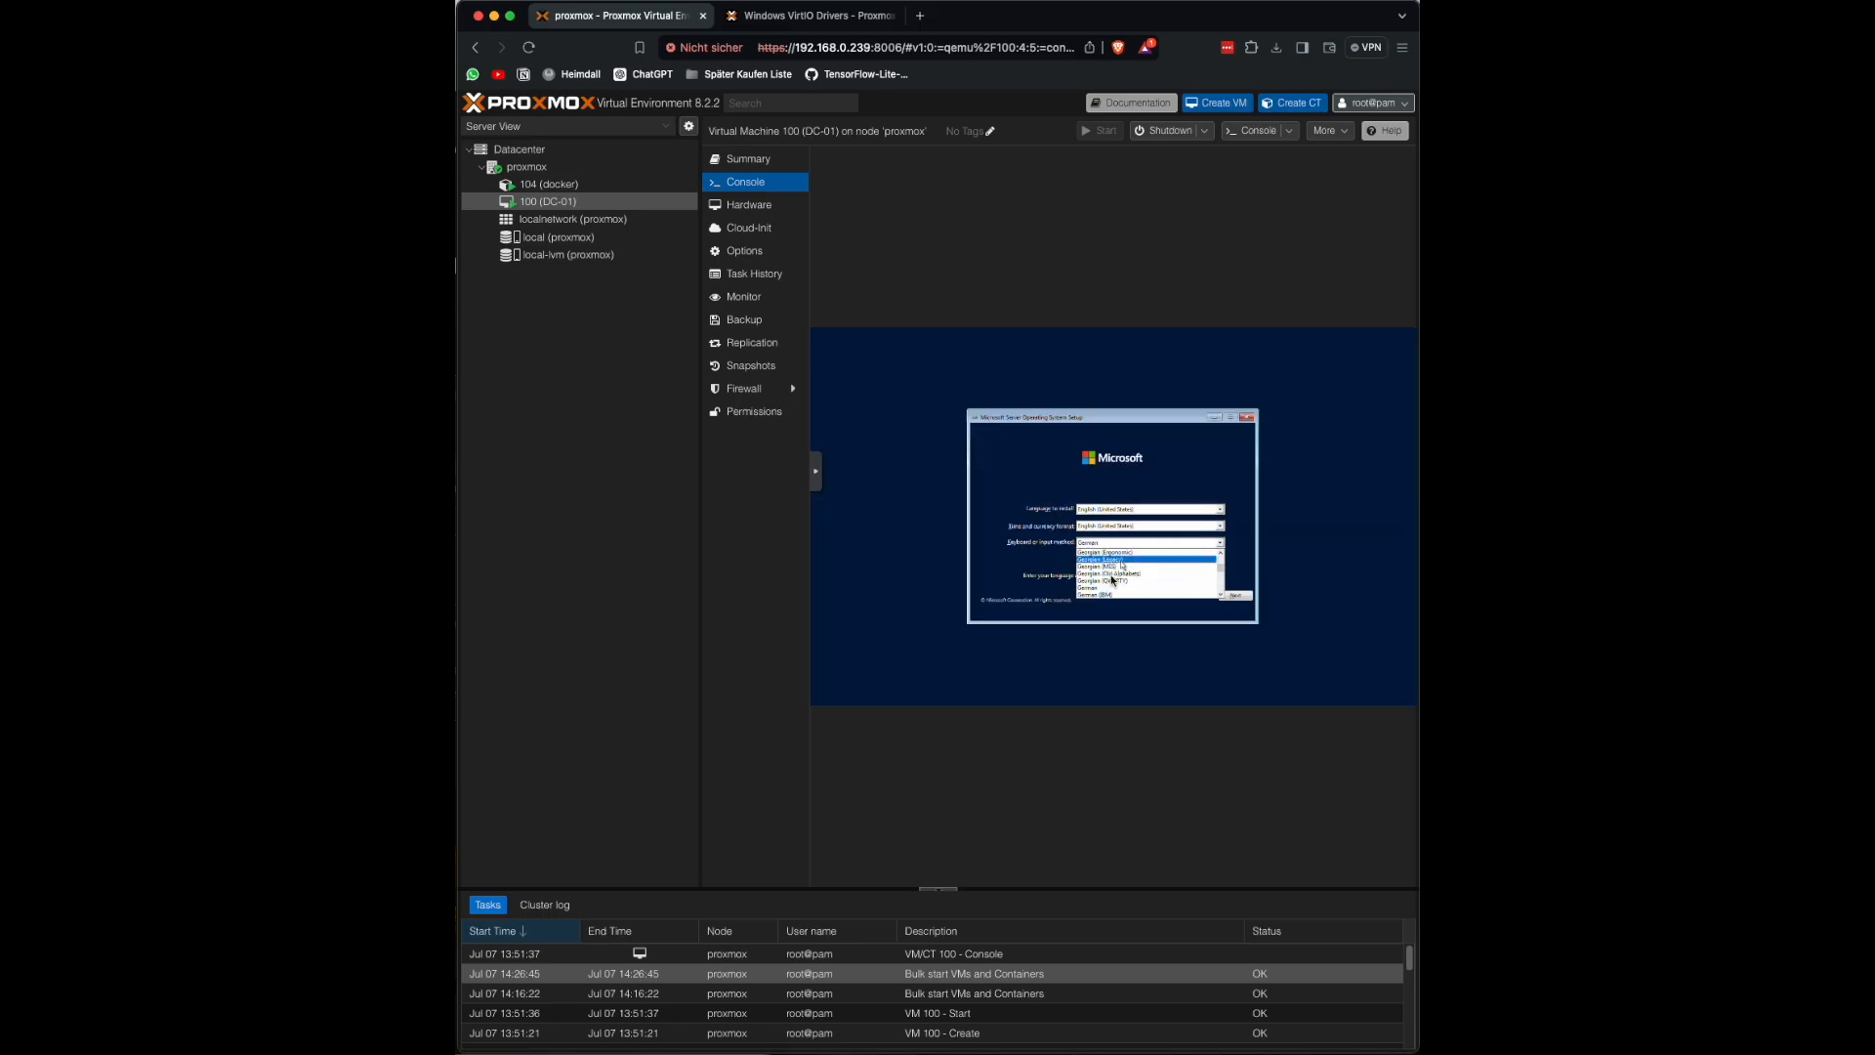
{"action": "left_click", "coordinate": [1162, 584]}
{"action": "left_click", "coordinate": [1244, 599]}
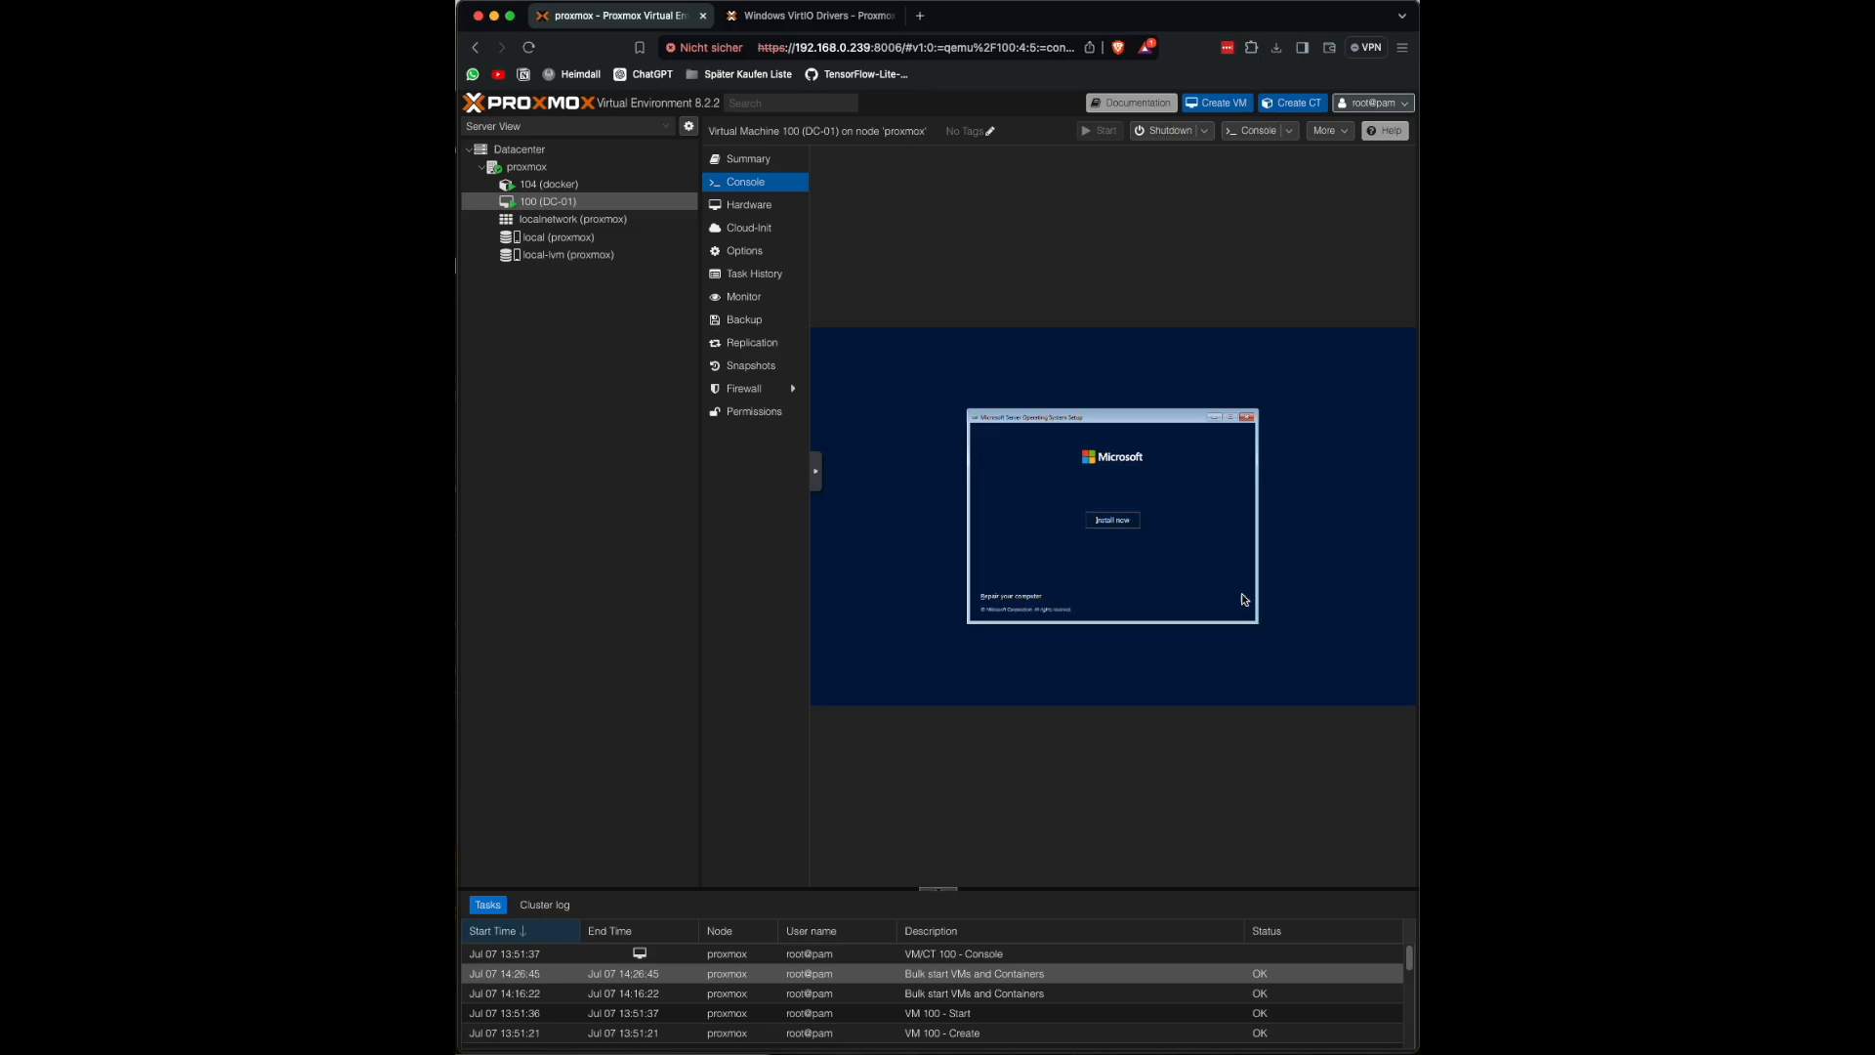
Step: Start the installation and choose the Windows Server 2022 Standard Evaluation (Desktop Experience) edition
{"action": "left_click", "coordinate": [1129, 528]}
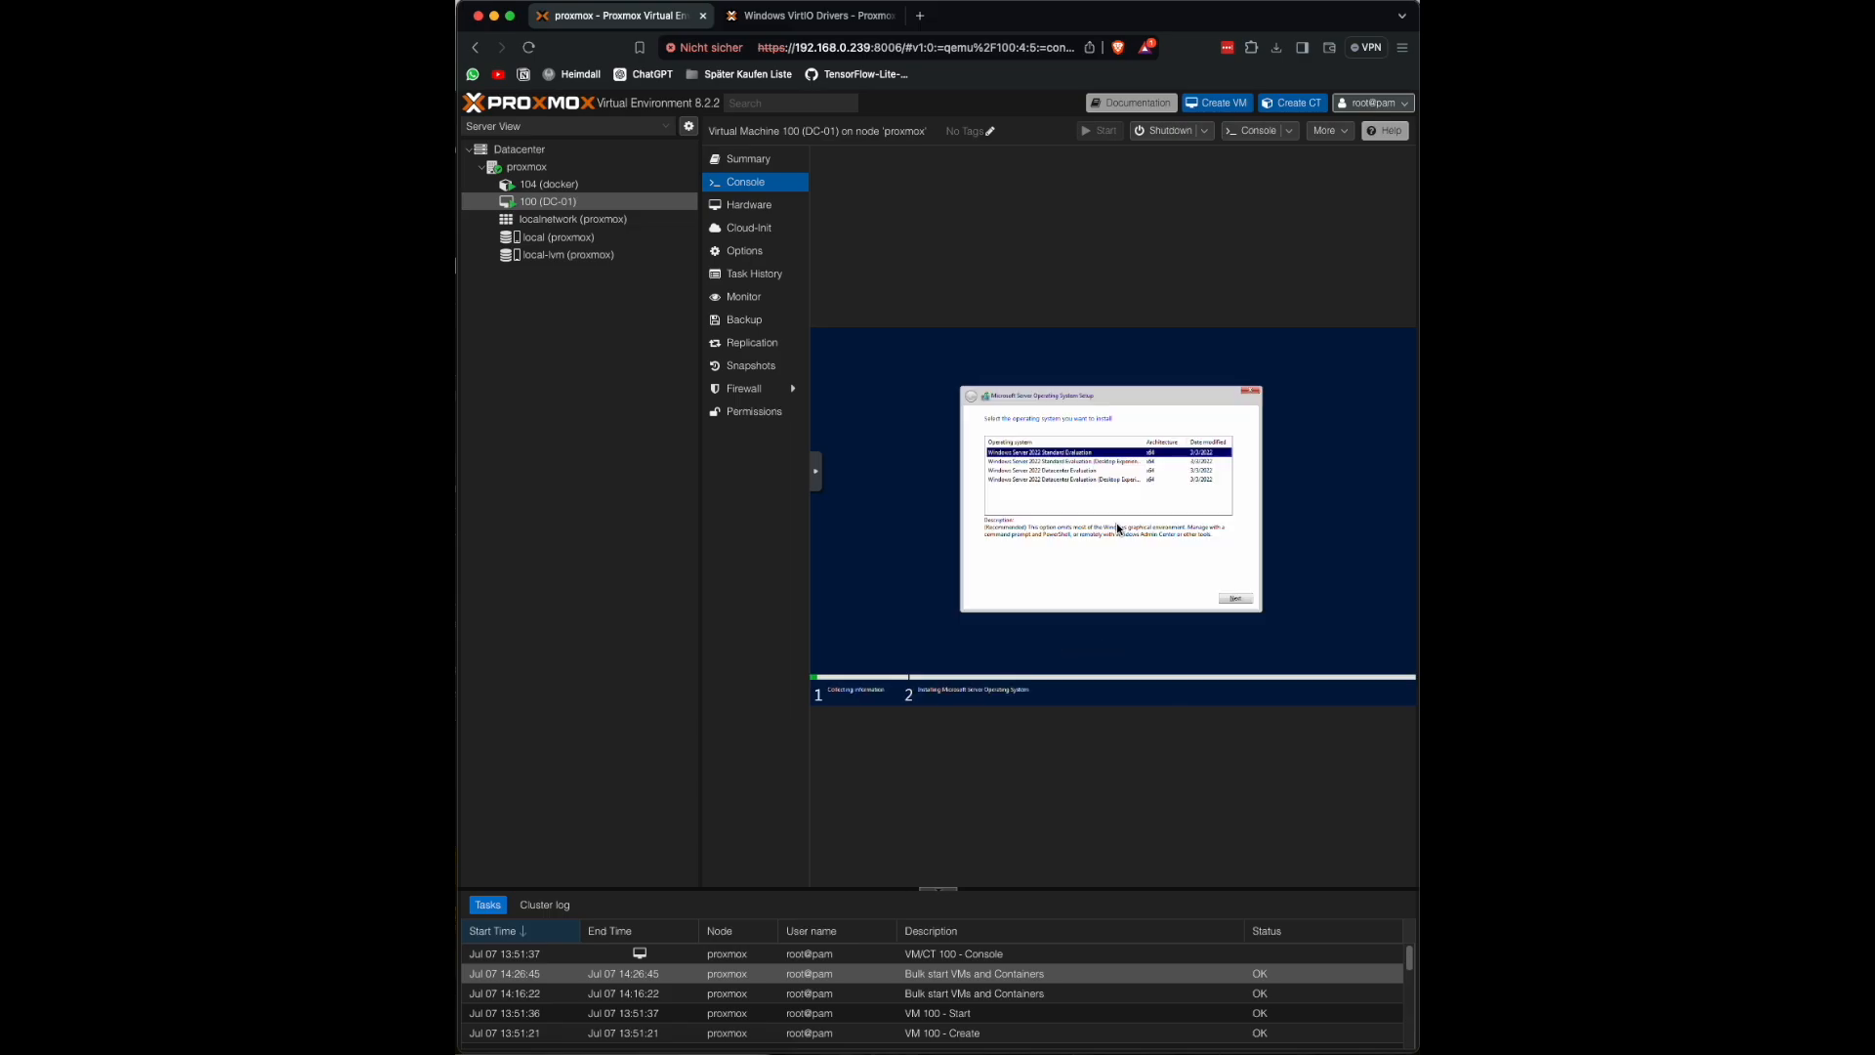
{"action": "left_click", "coordinate": [1108, 461]}
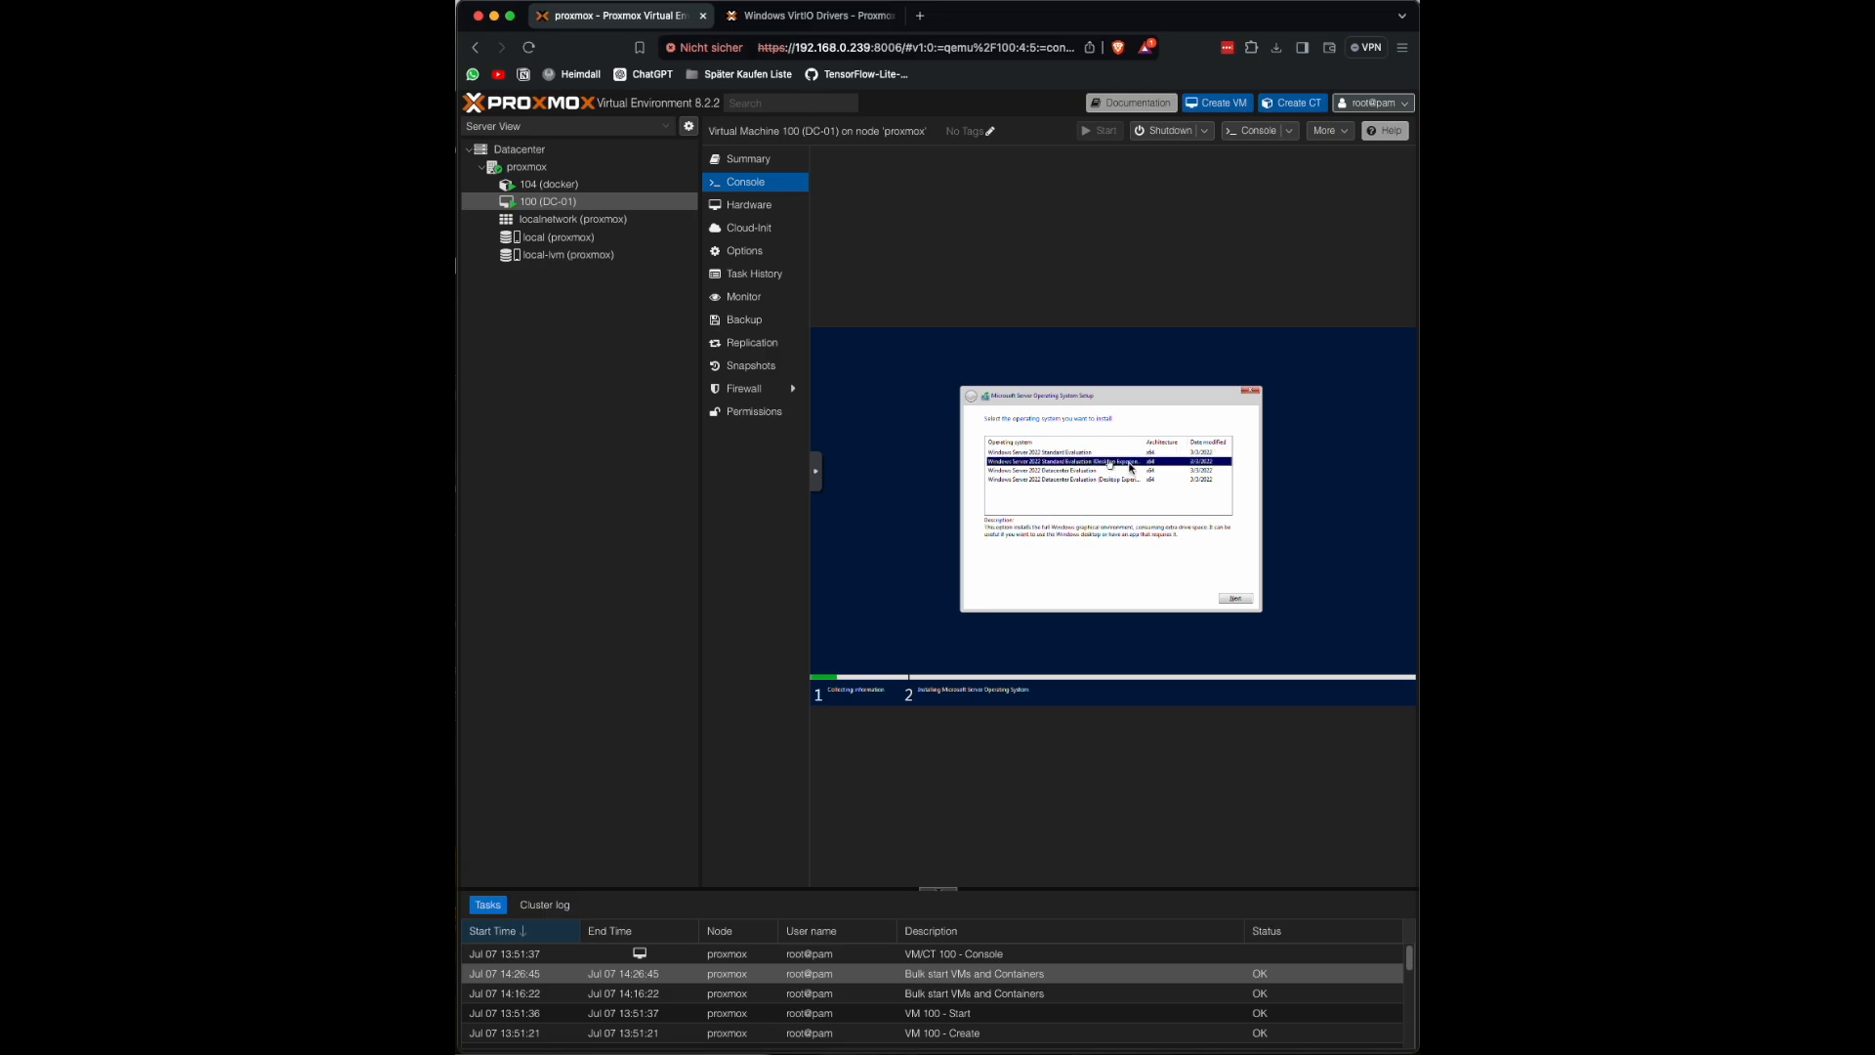
{"action": "left_click", "coordinate": [1235, 598]}
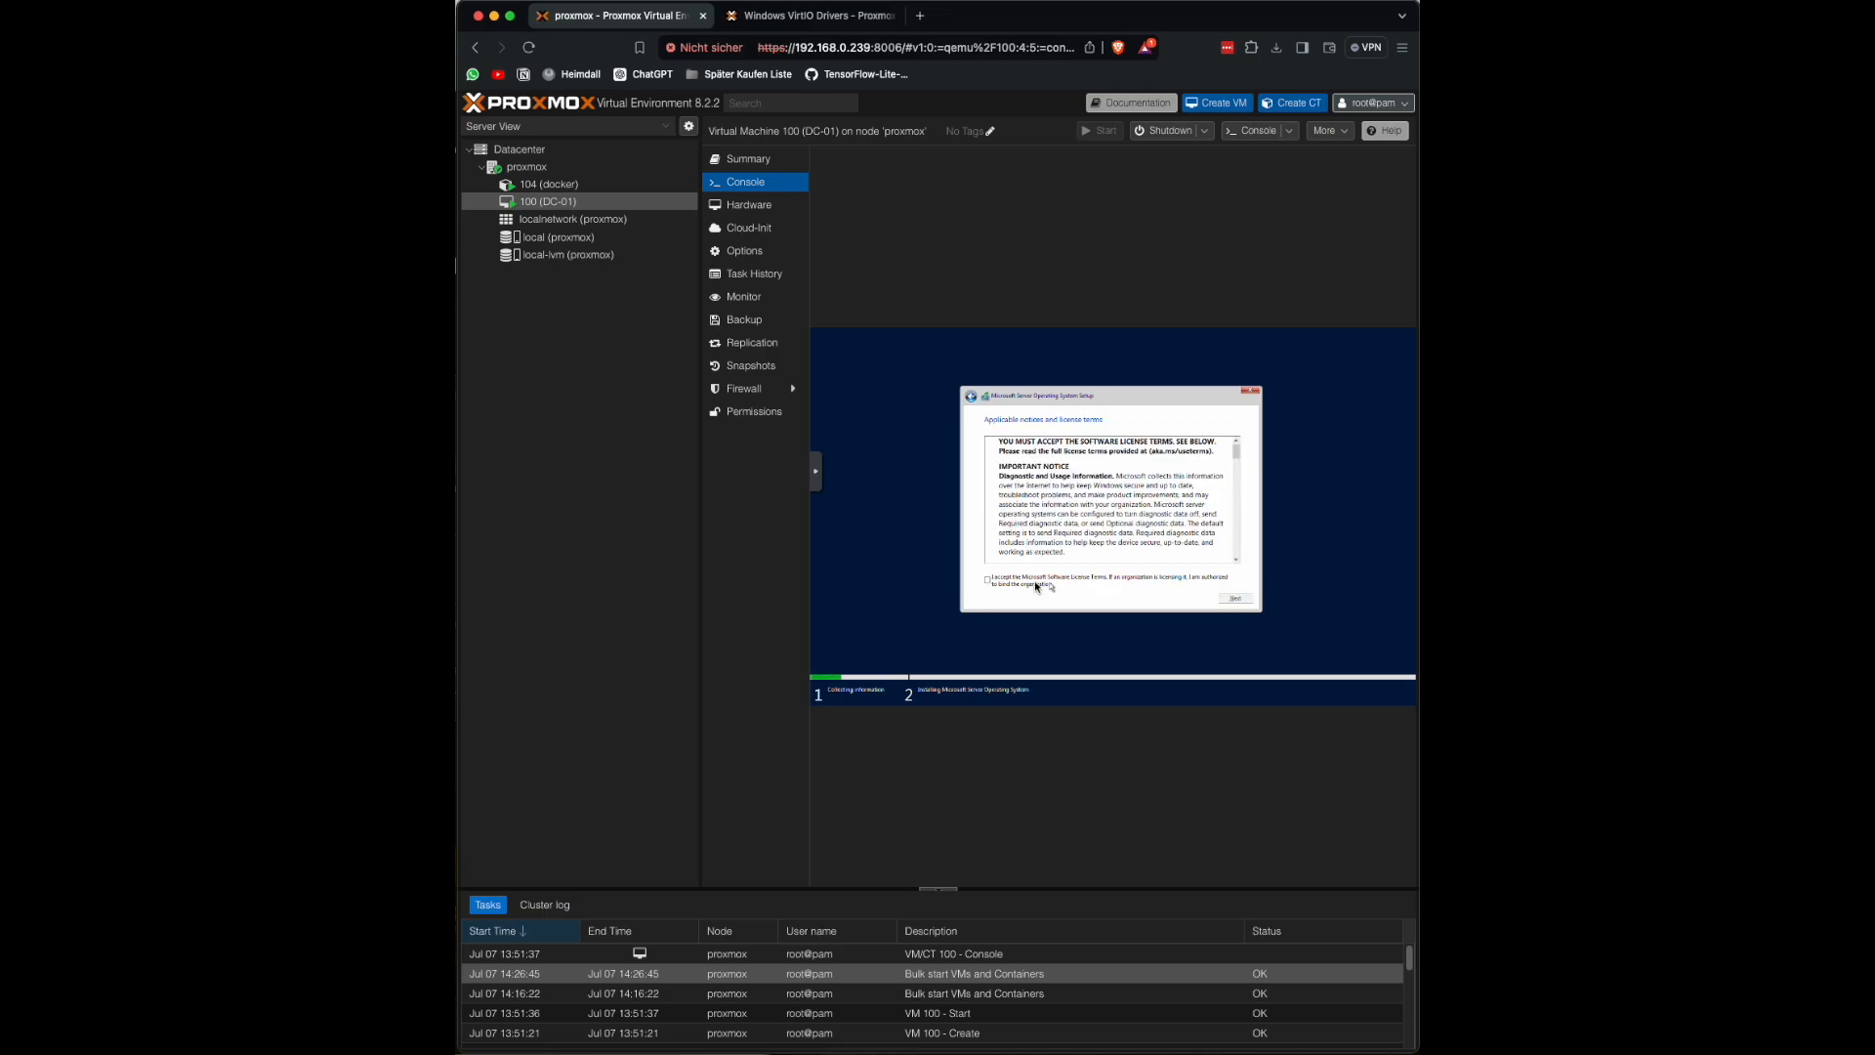
Step: Accept the license terms and run a custom installation onto the unallocated space of Drive 0
{"action": "left_click", "coordinate": [1232, 599]}
{"action": "left_click", "coordinate": [1118, 545]}
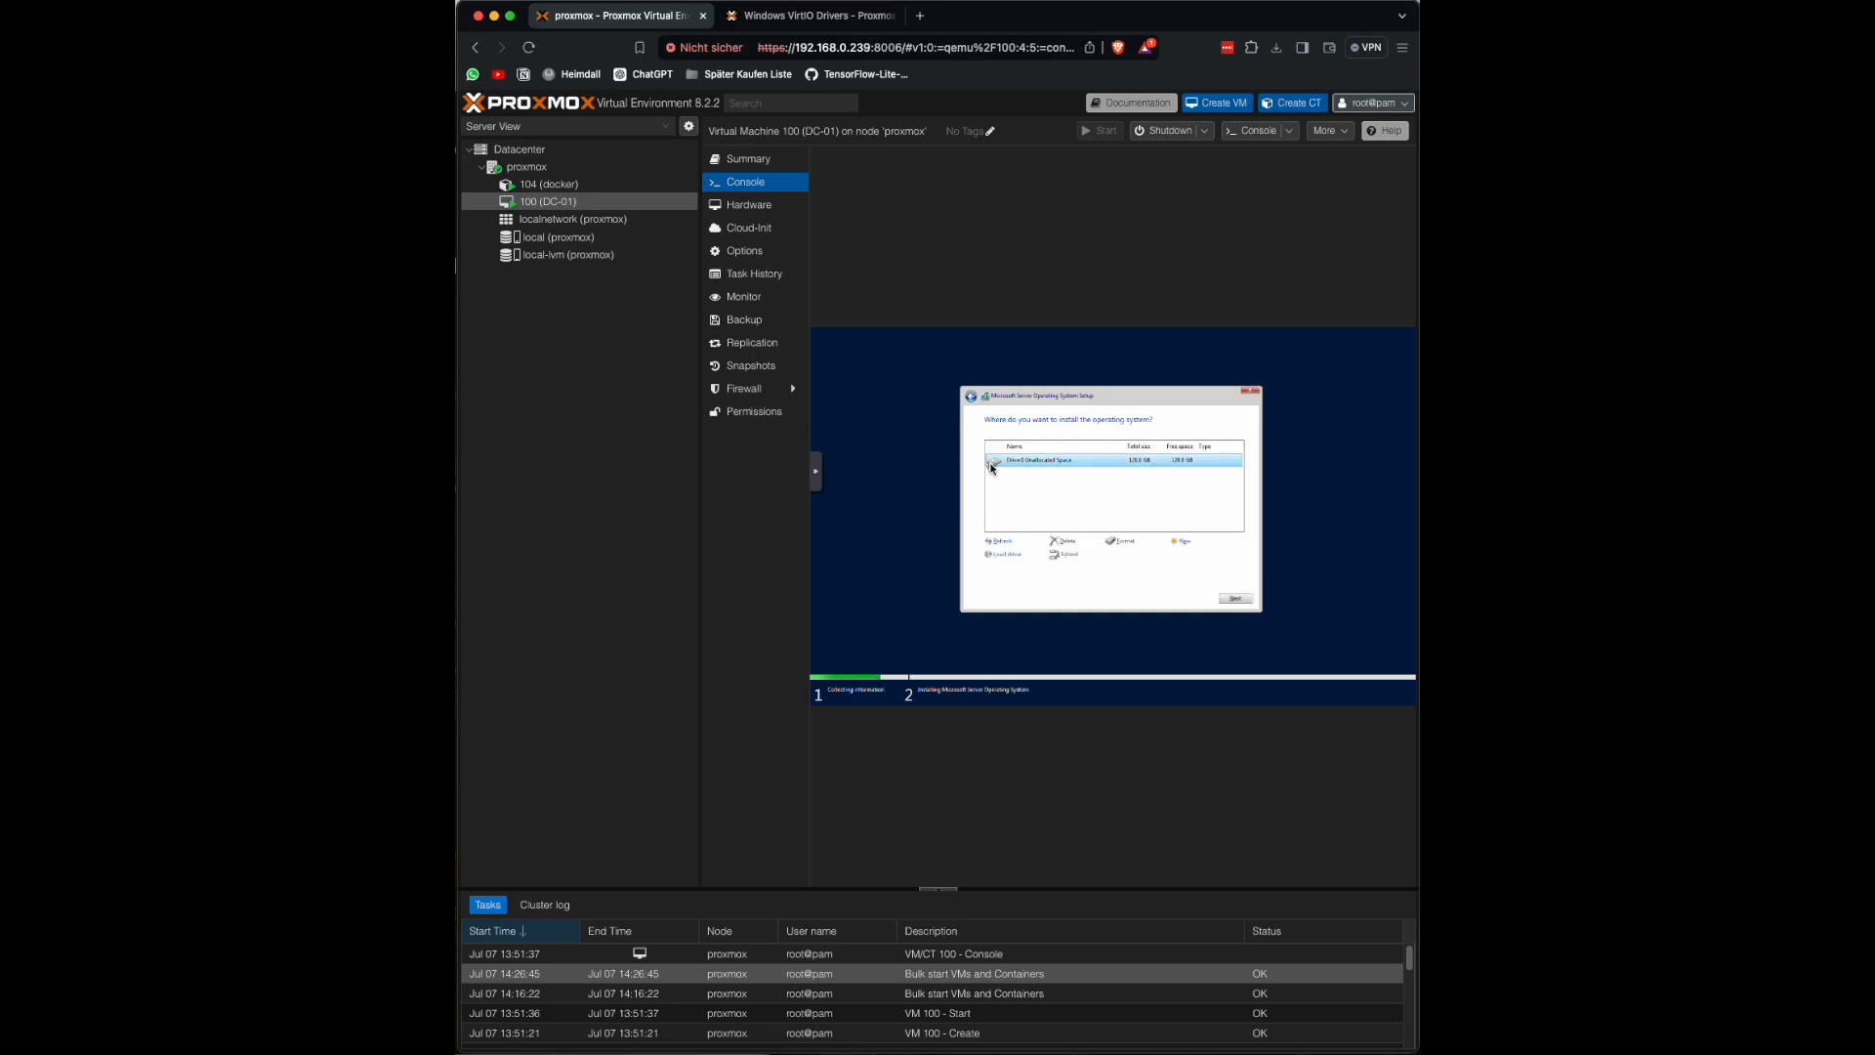
{"action": "left_click", "coordinate": [1233, 598]}
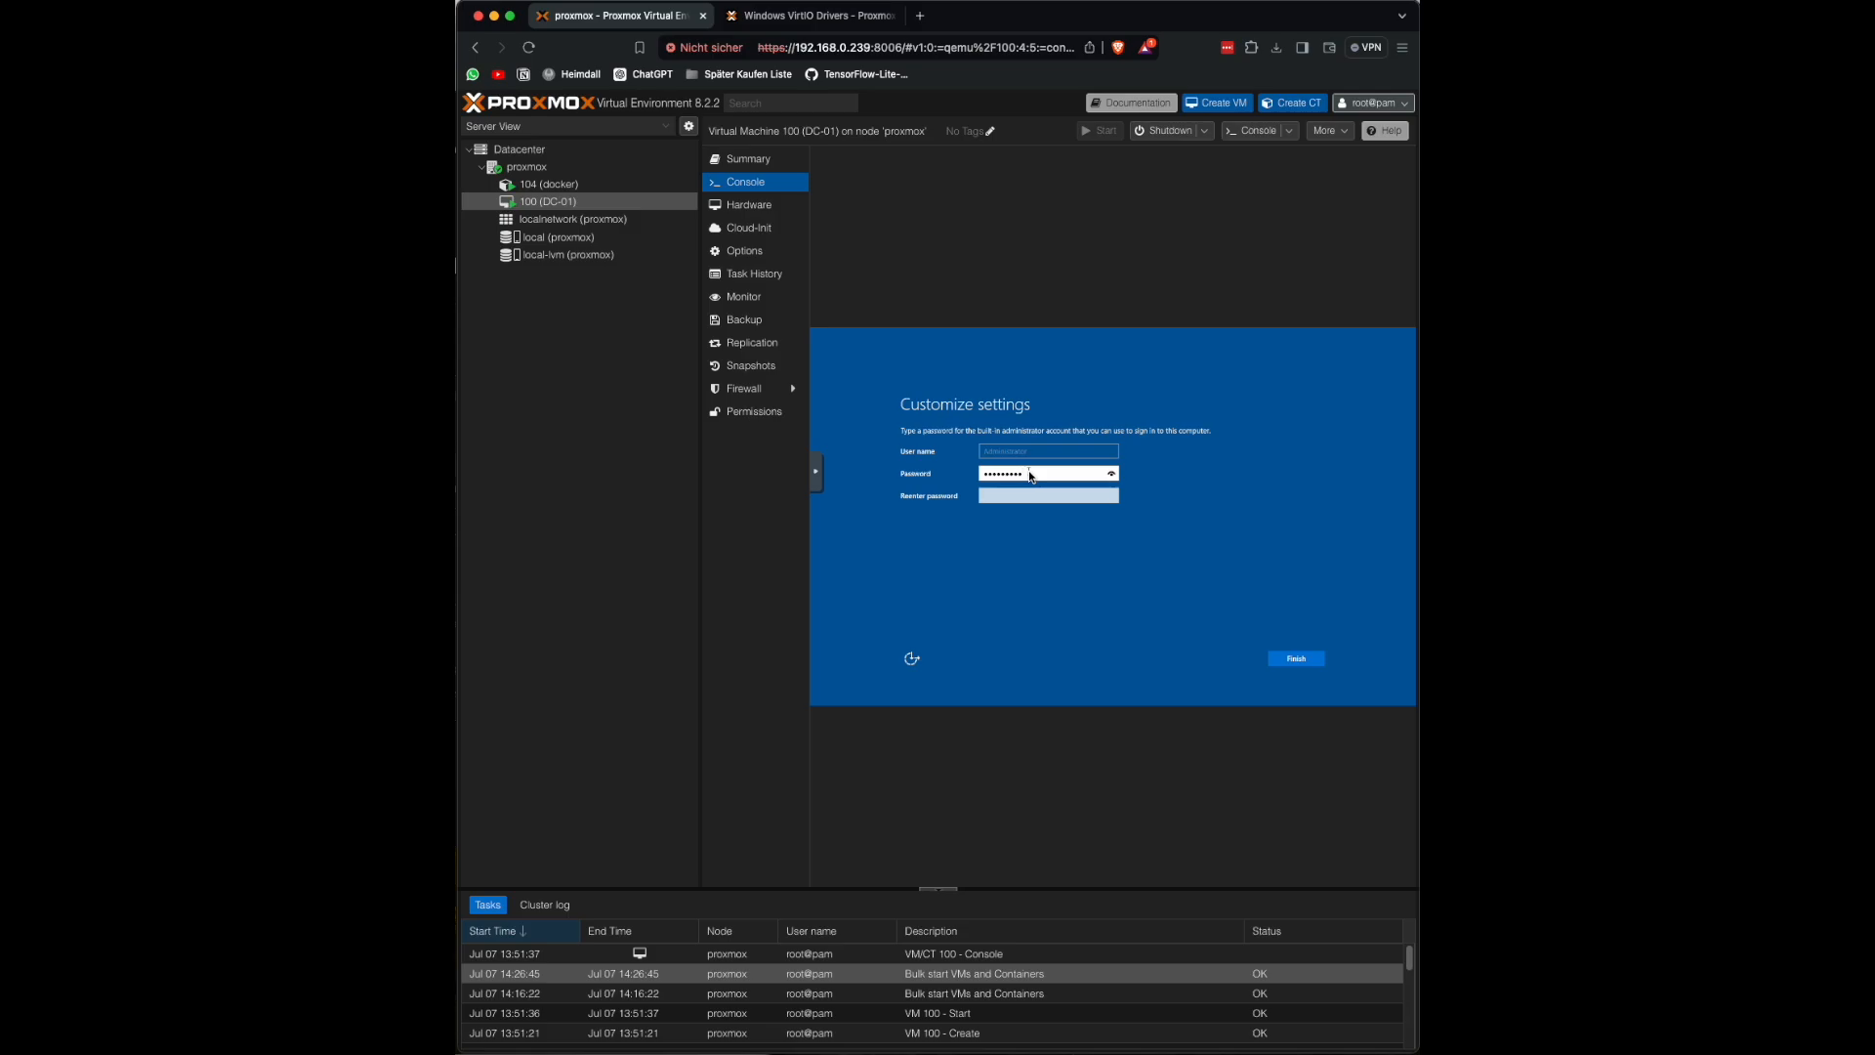
Step: Enter and repeat the password for the built-in administrator account, and finish the Windows setup
{"action": "key", "text": "Tab"}
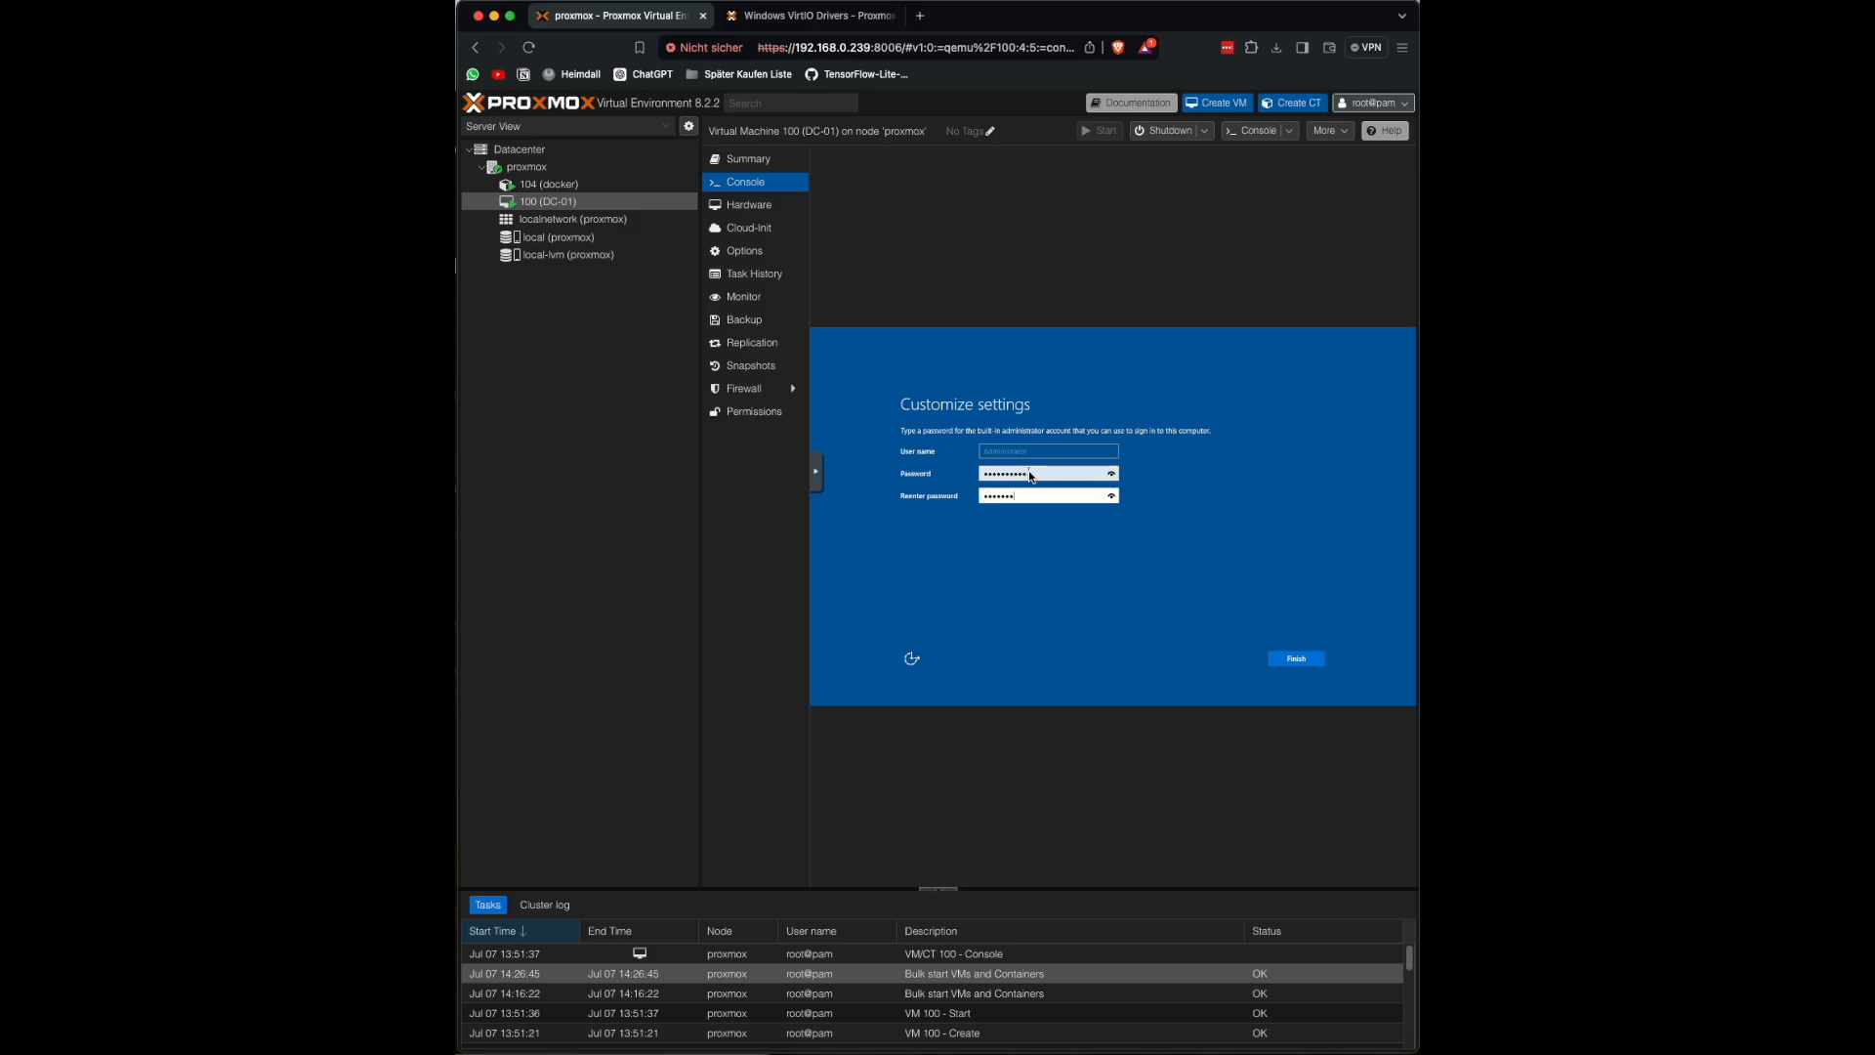
{"action": "left_click", "coordinate": [1302, 658]}
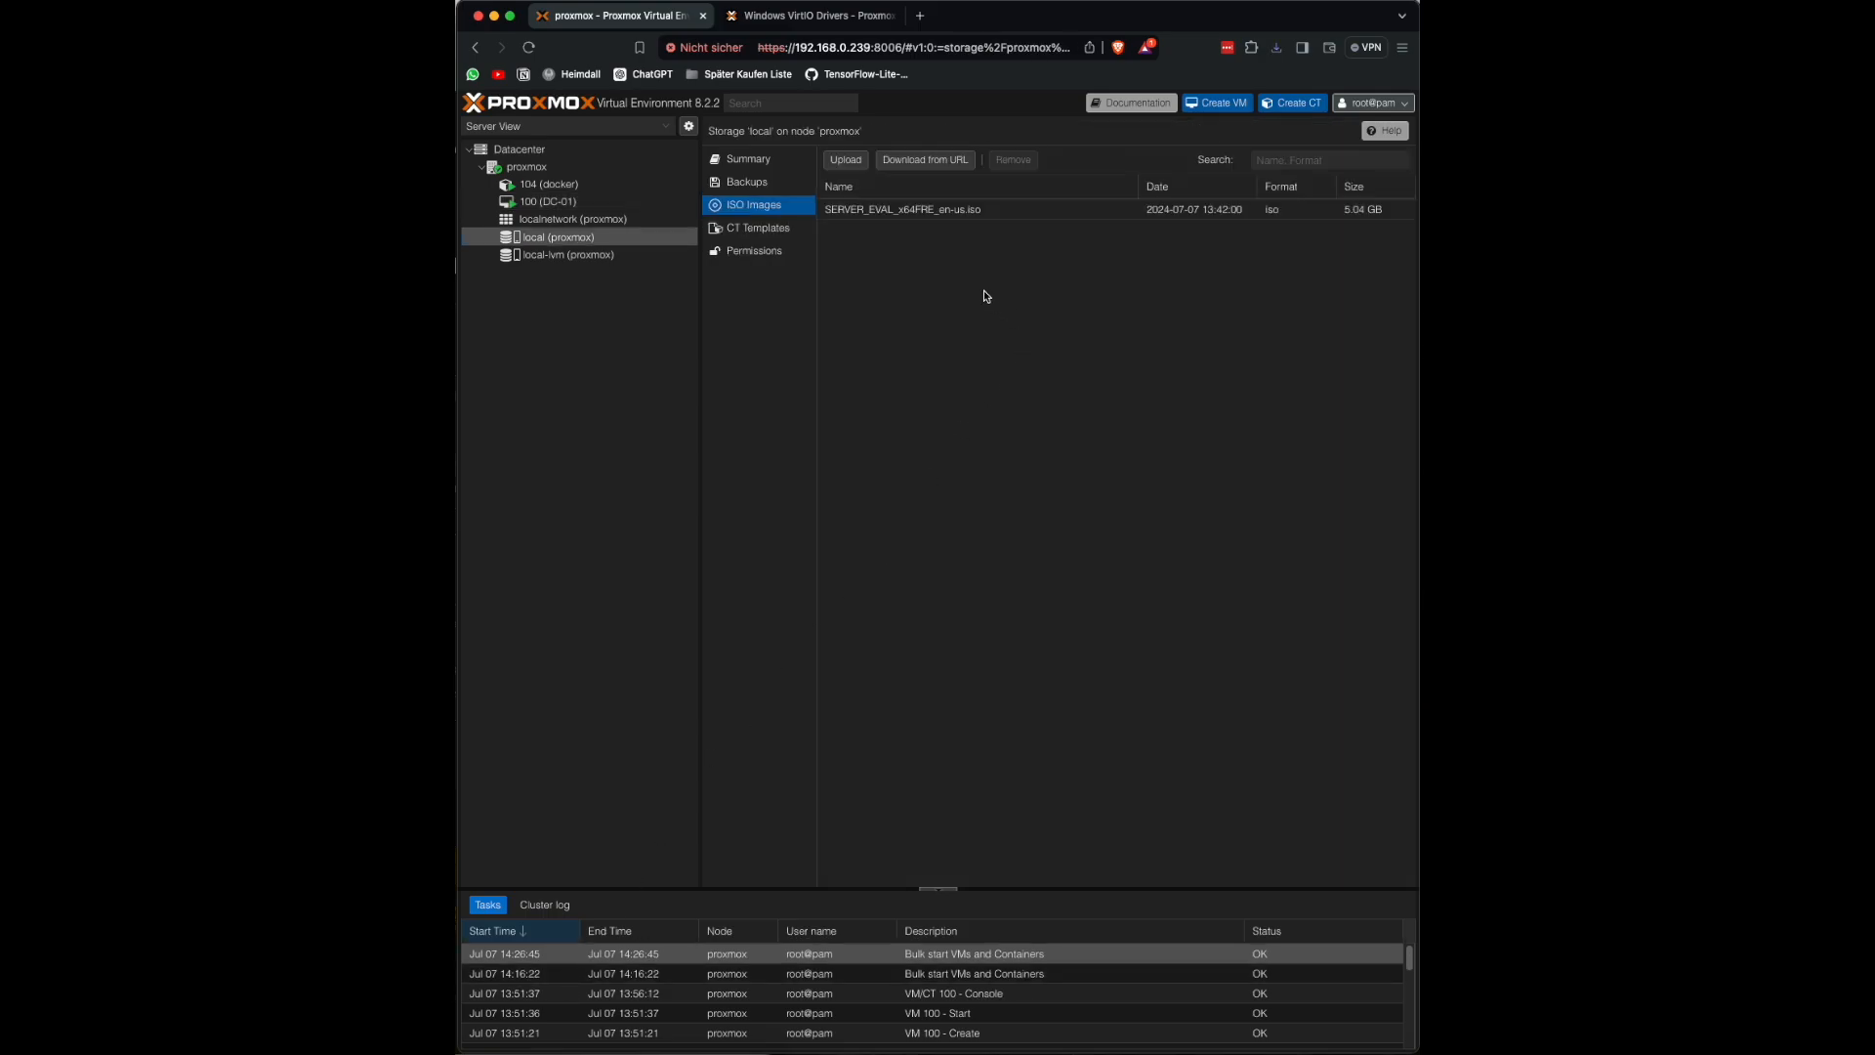
Step: Upload virtio-win-0.1.240.iso from the Downloads folder to the ISO images of the local storage
{"action": "left_click", "coordinate": [852, 161]}
{"action": "left_click", "coordinate": [1063, 506]}
{"action": "left_click", "coordinate": [860, 430]}
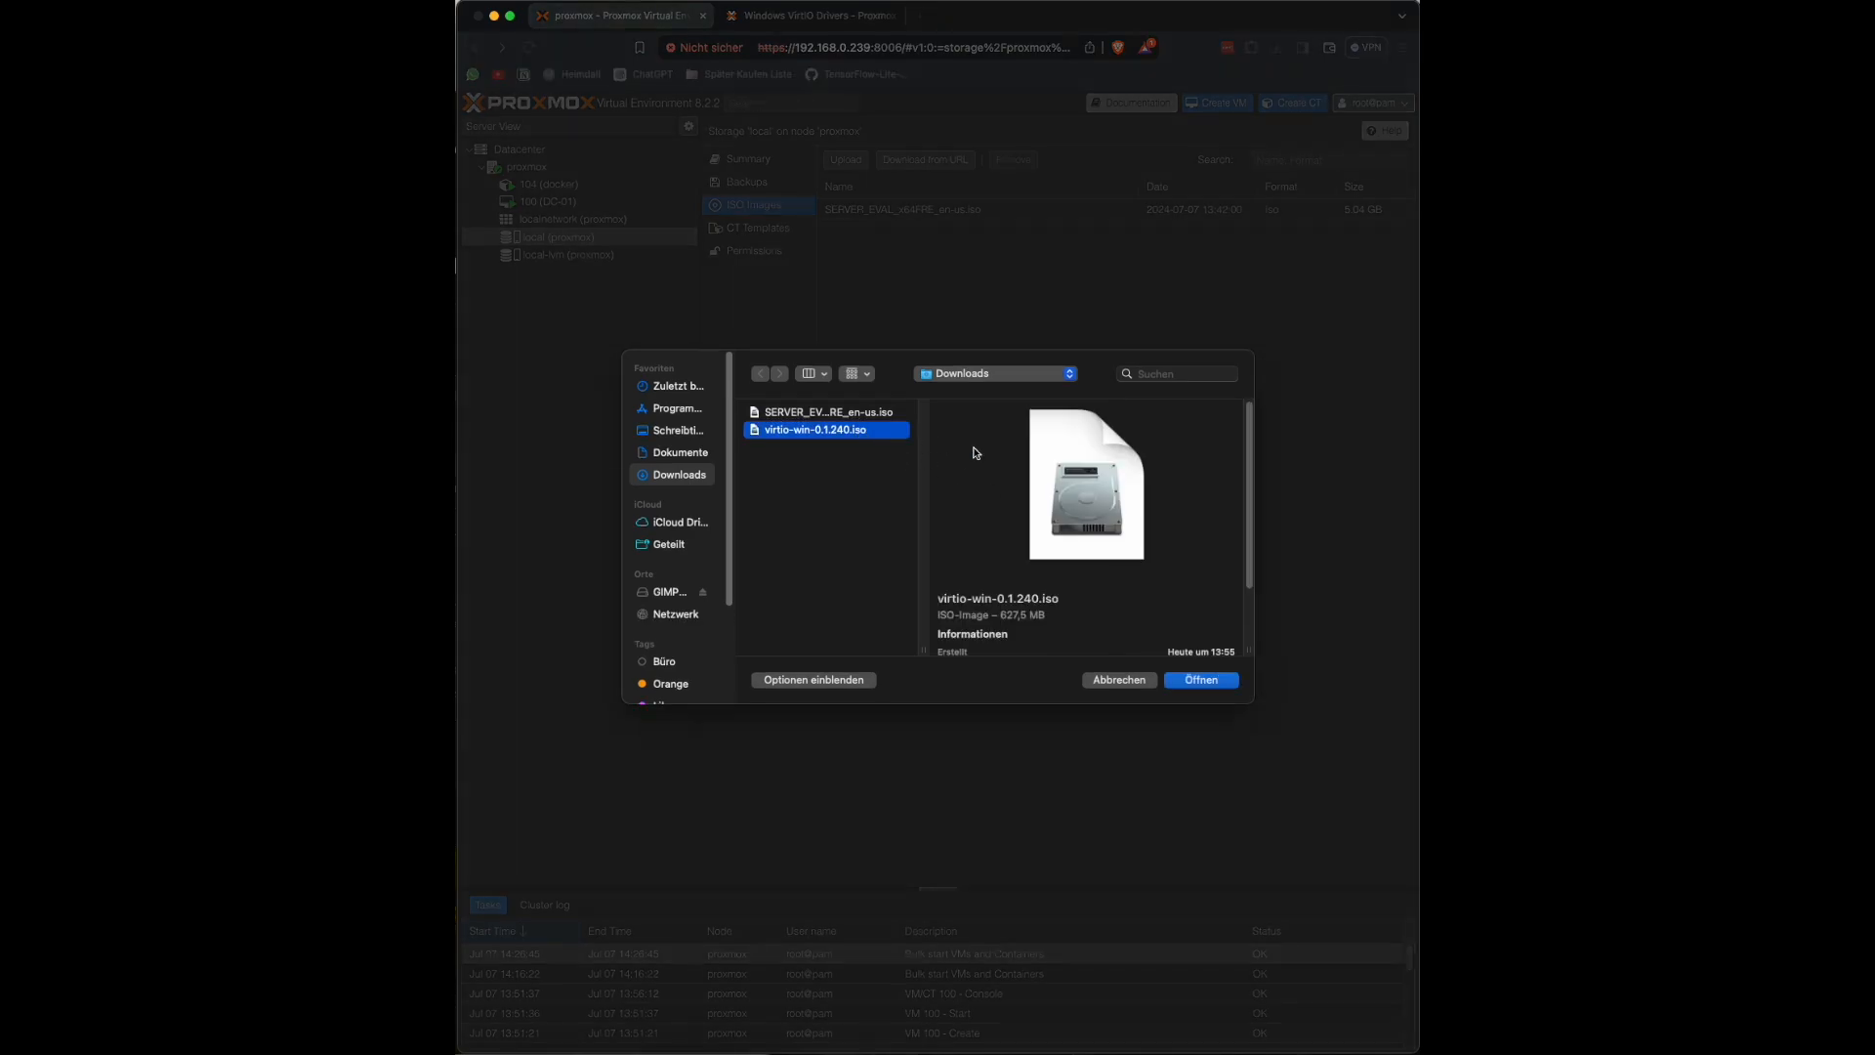
{"action": "left_click", "coordinate": [1217, 686]}
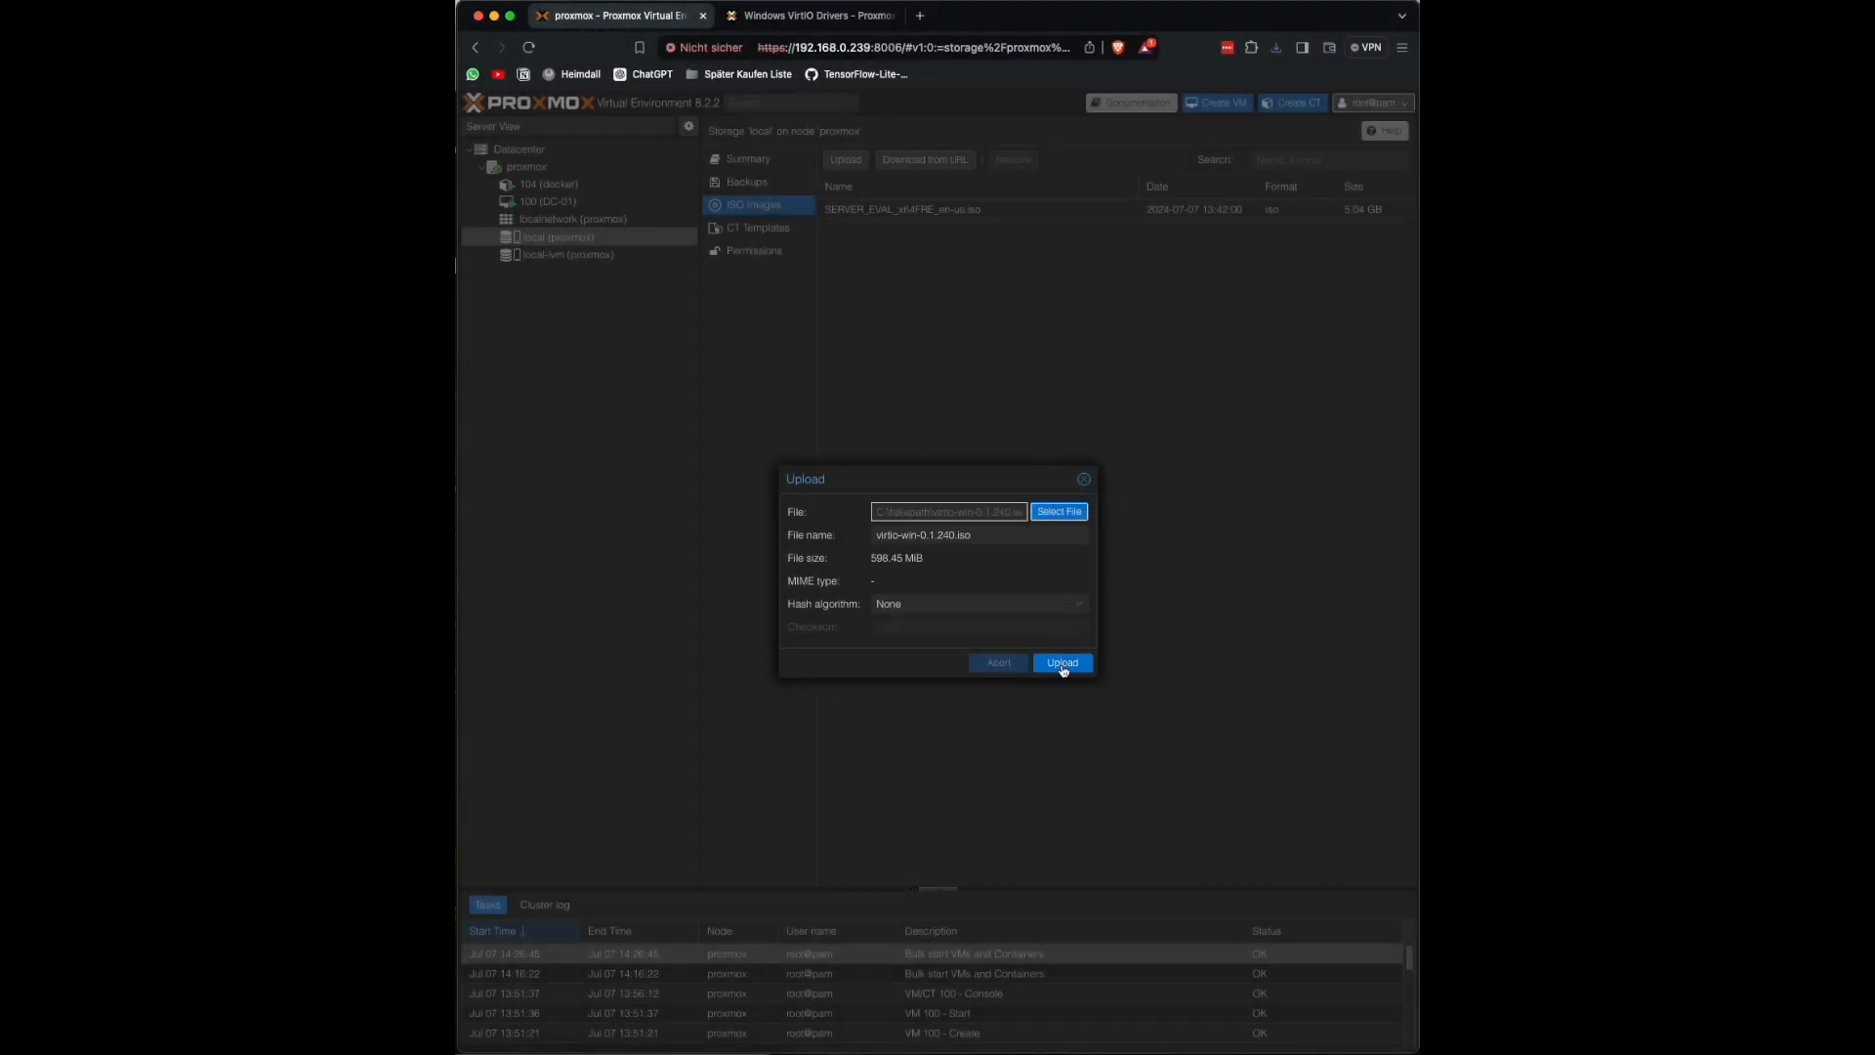
{"action": "left_click", "coordinate": [1062, 675]}
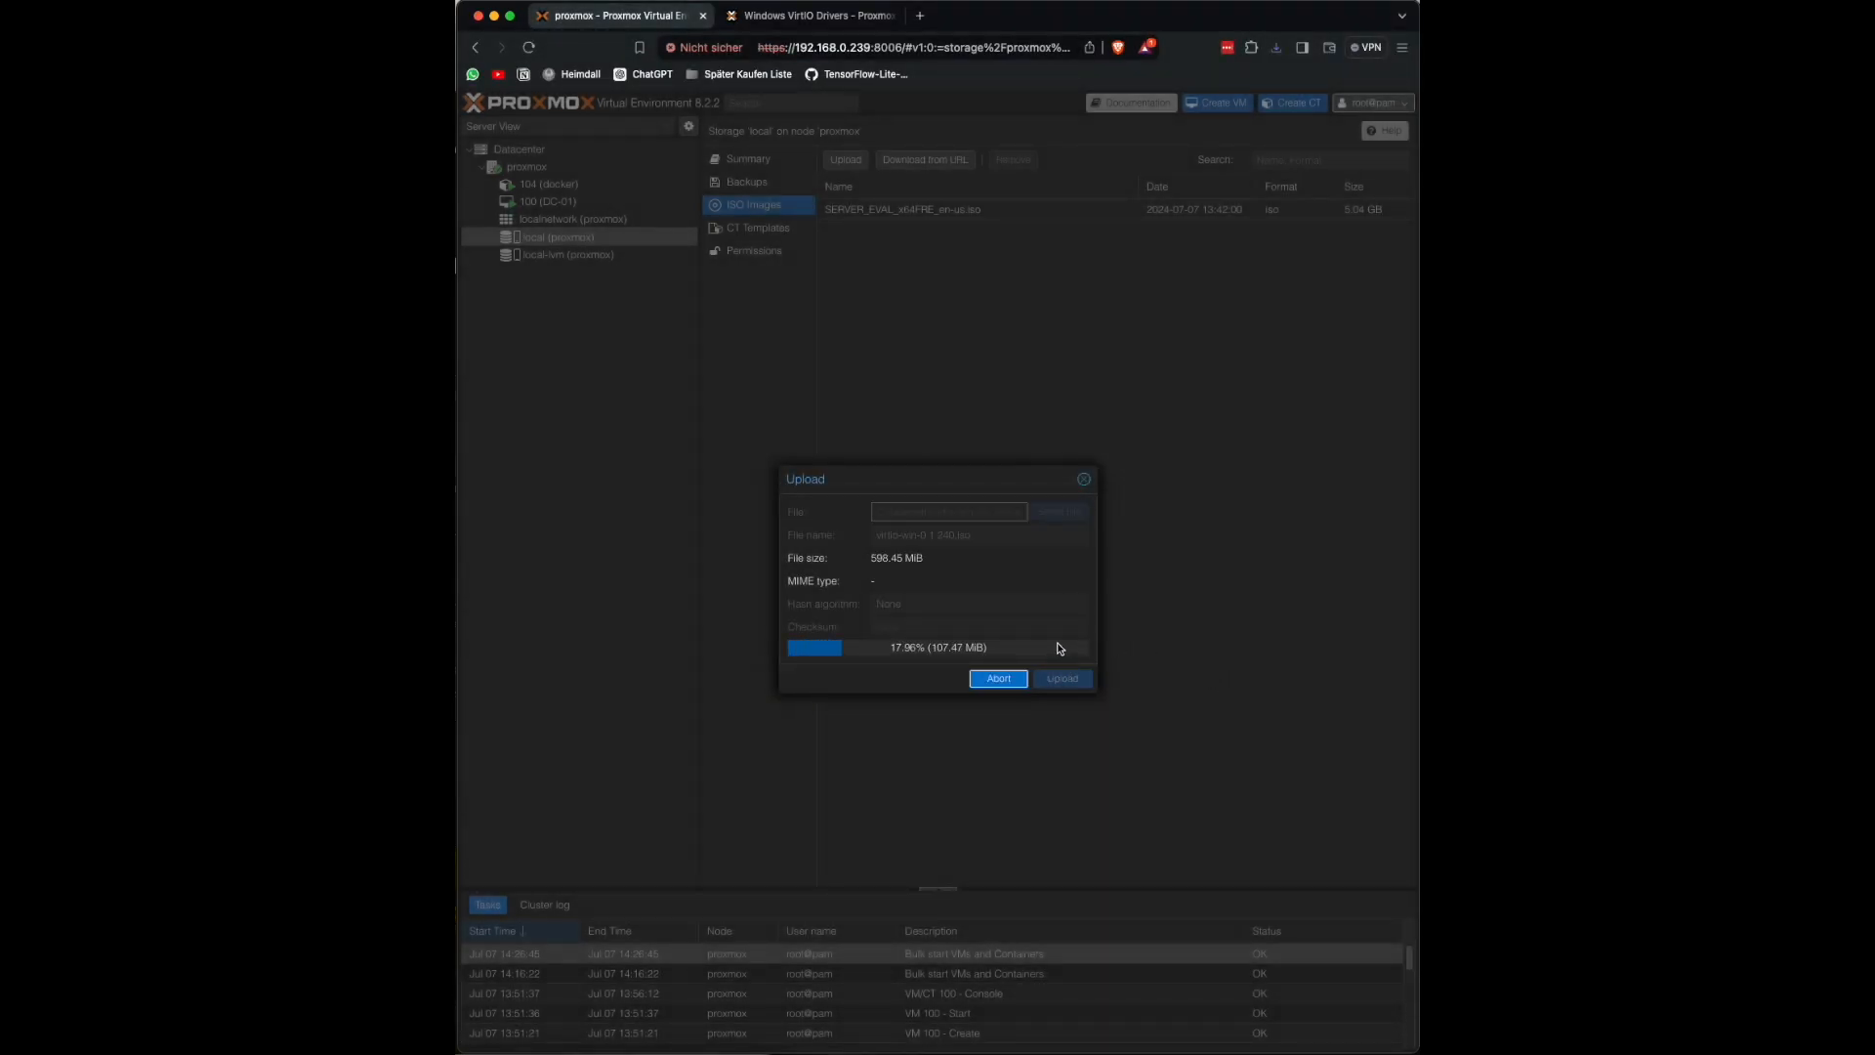
Step: Examine the Windows VirtIO Drivers wiki page for the ISO download links, and return to the Proxmox page
{"action": "left_click", "coordinate": [794, 17]}
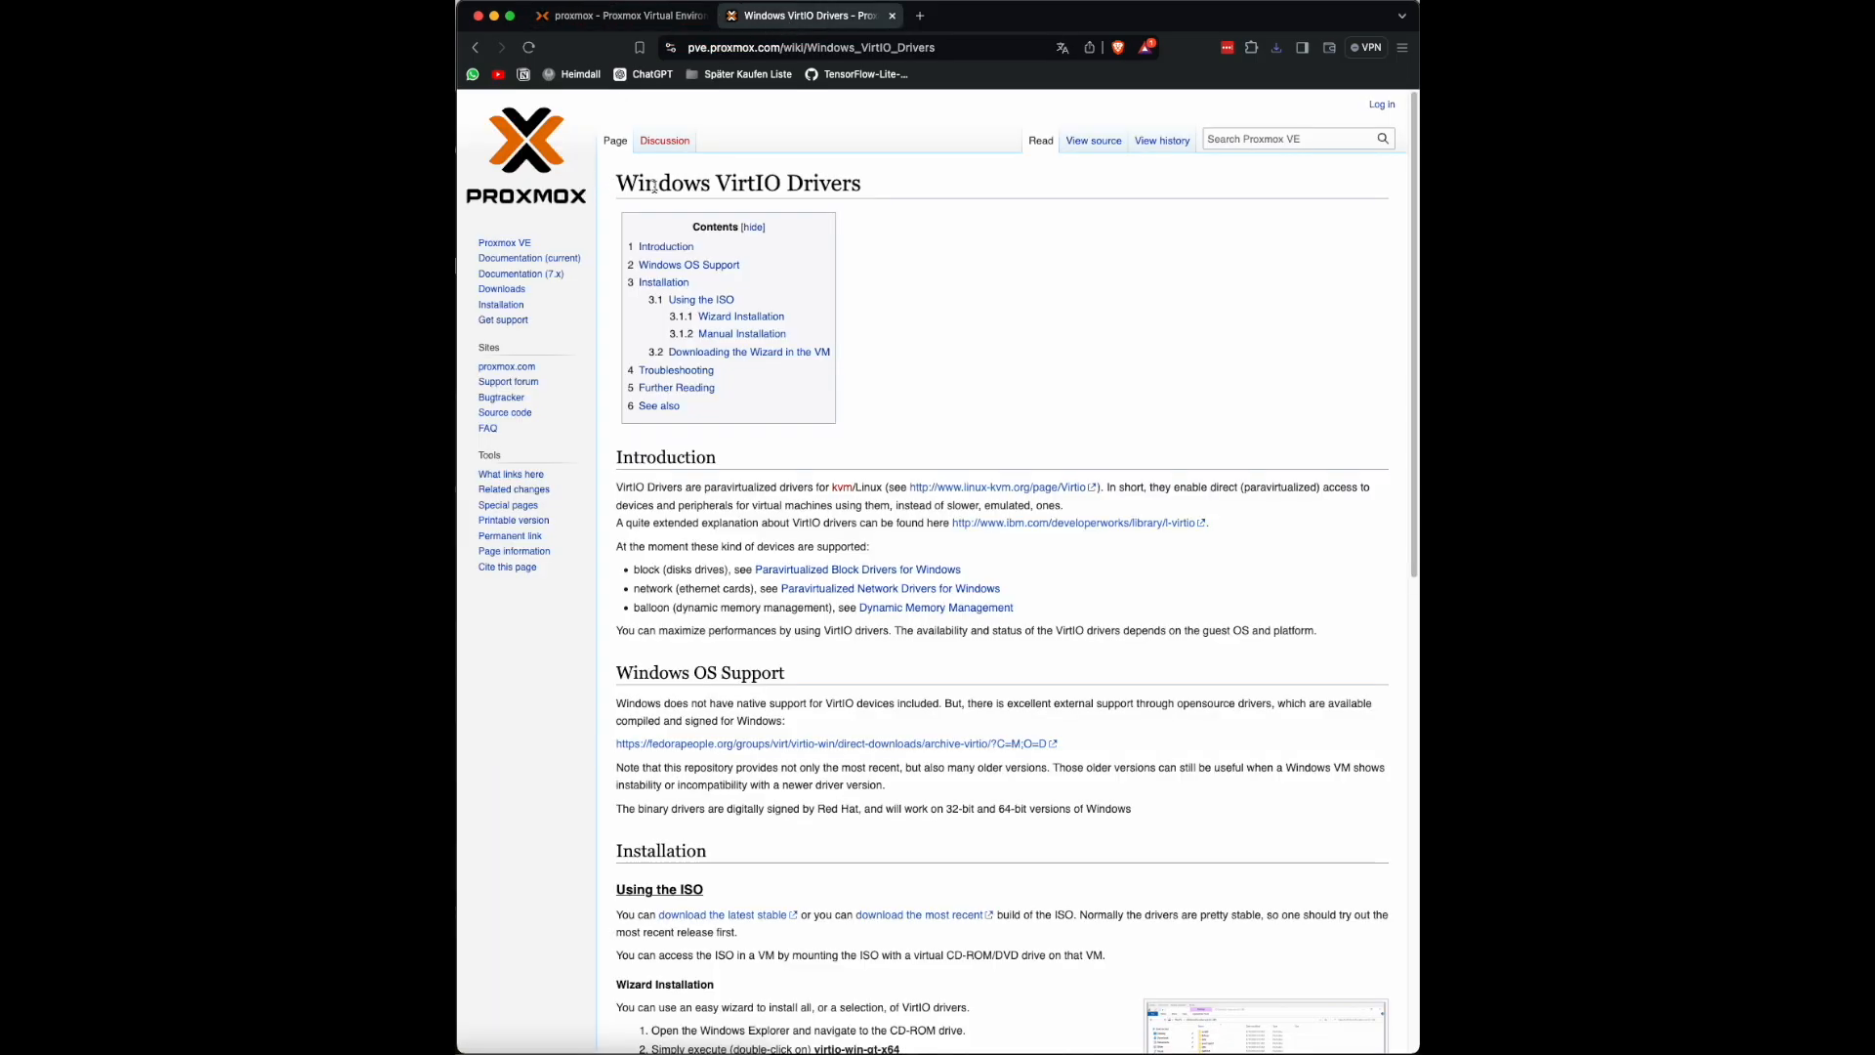
{"action": "scroll", "coordinate": [792, 744], "scroll_direction": "down", "scroll_amount": 5}
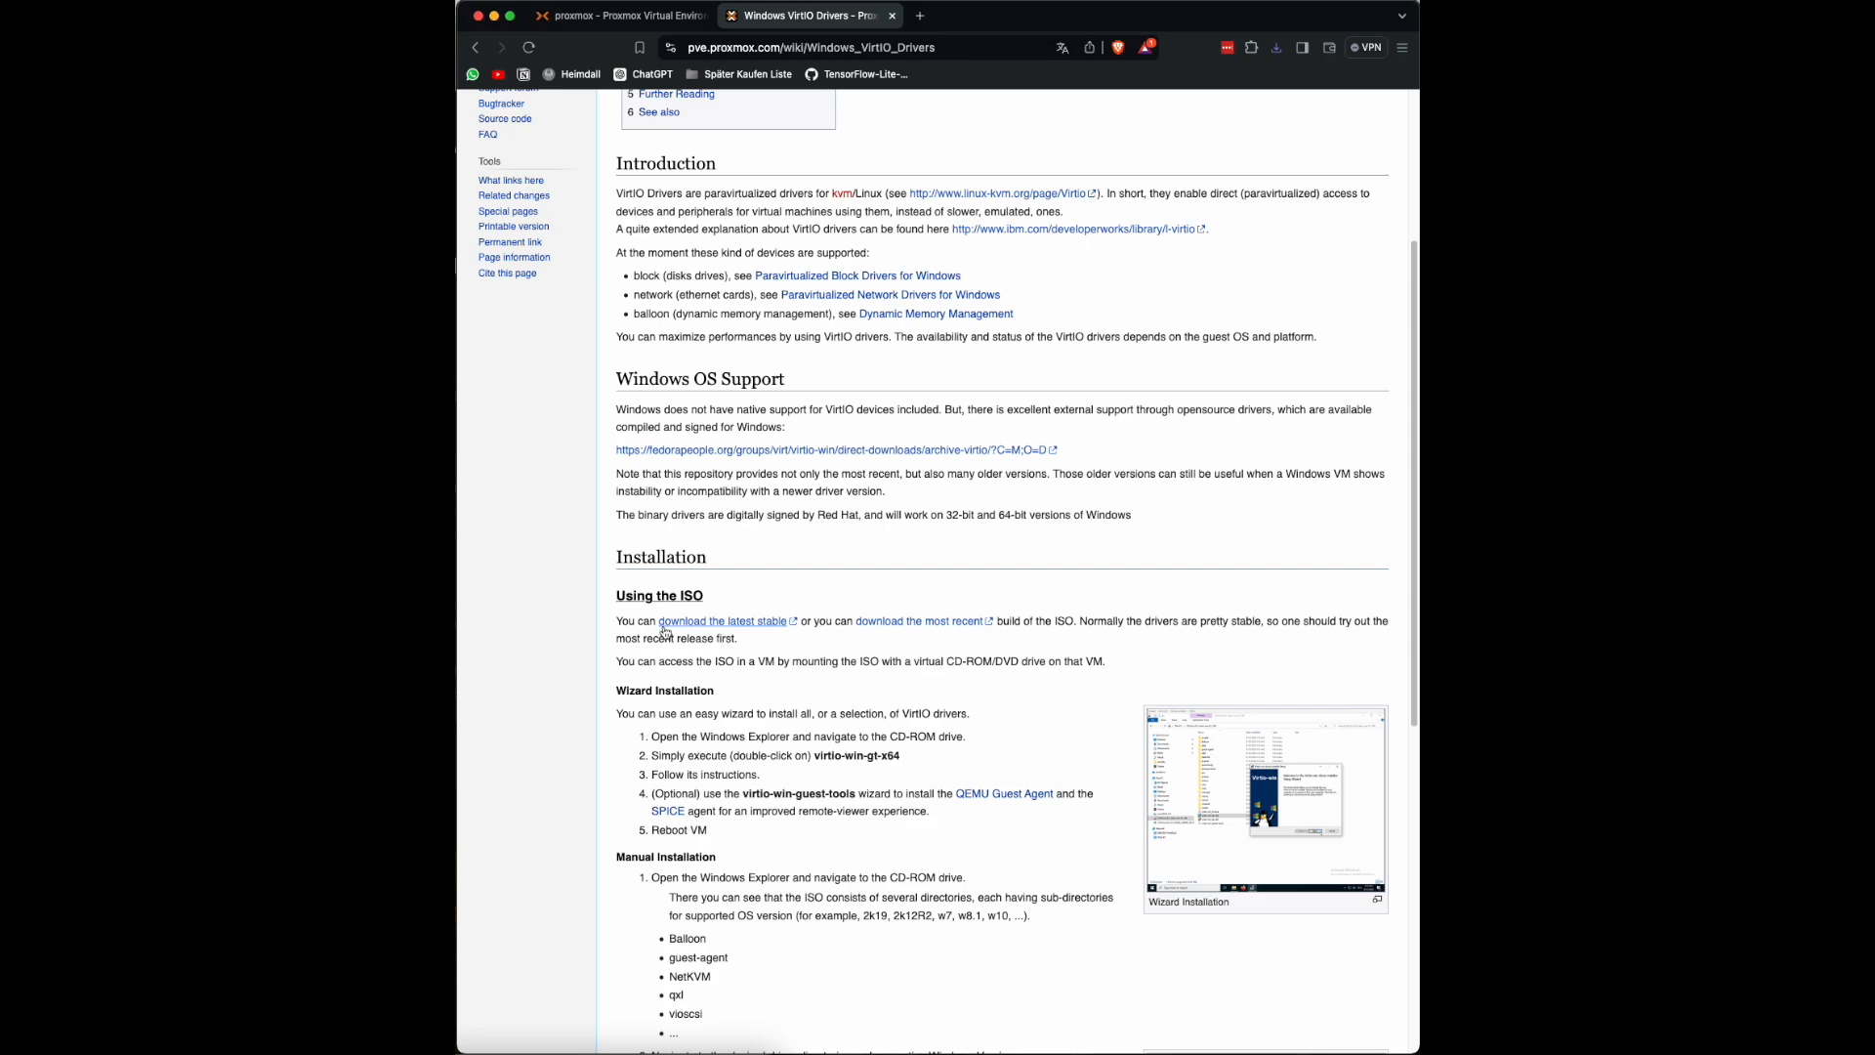
{"action": "left_click", "coordinate": [616, 16]}
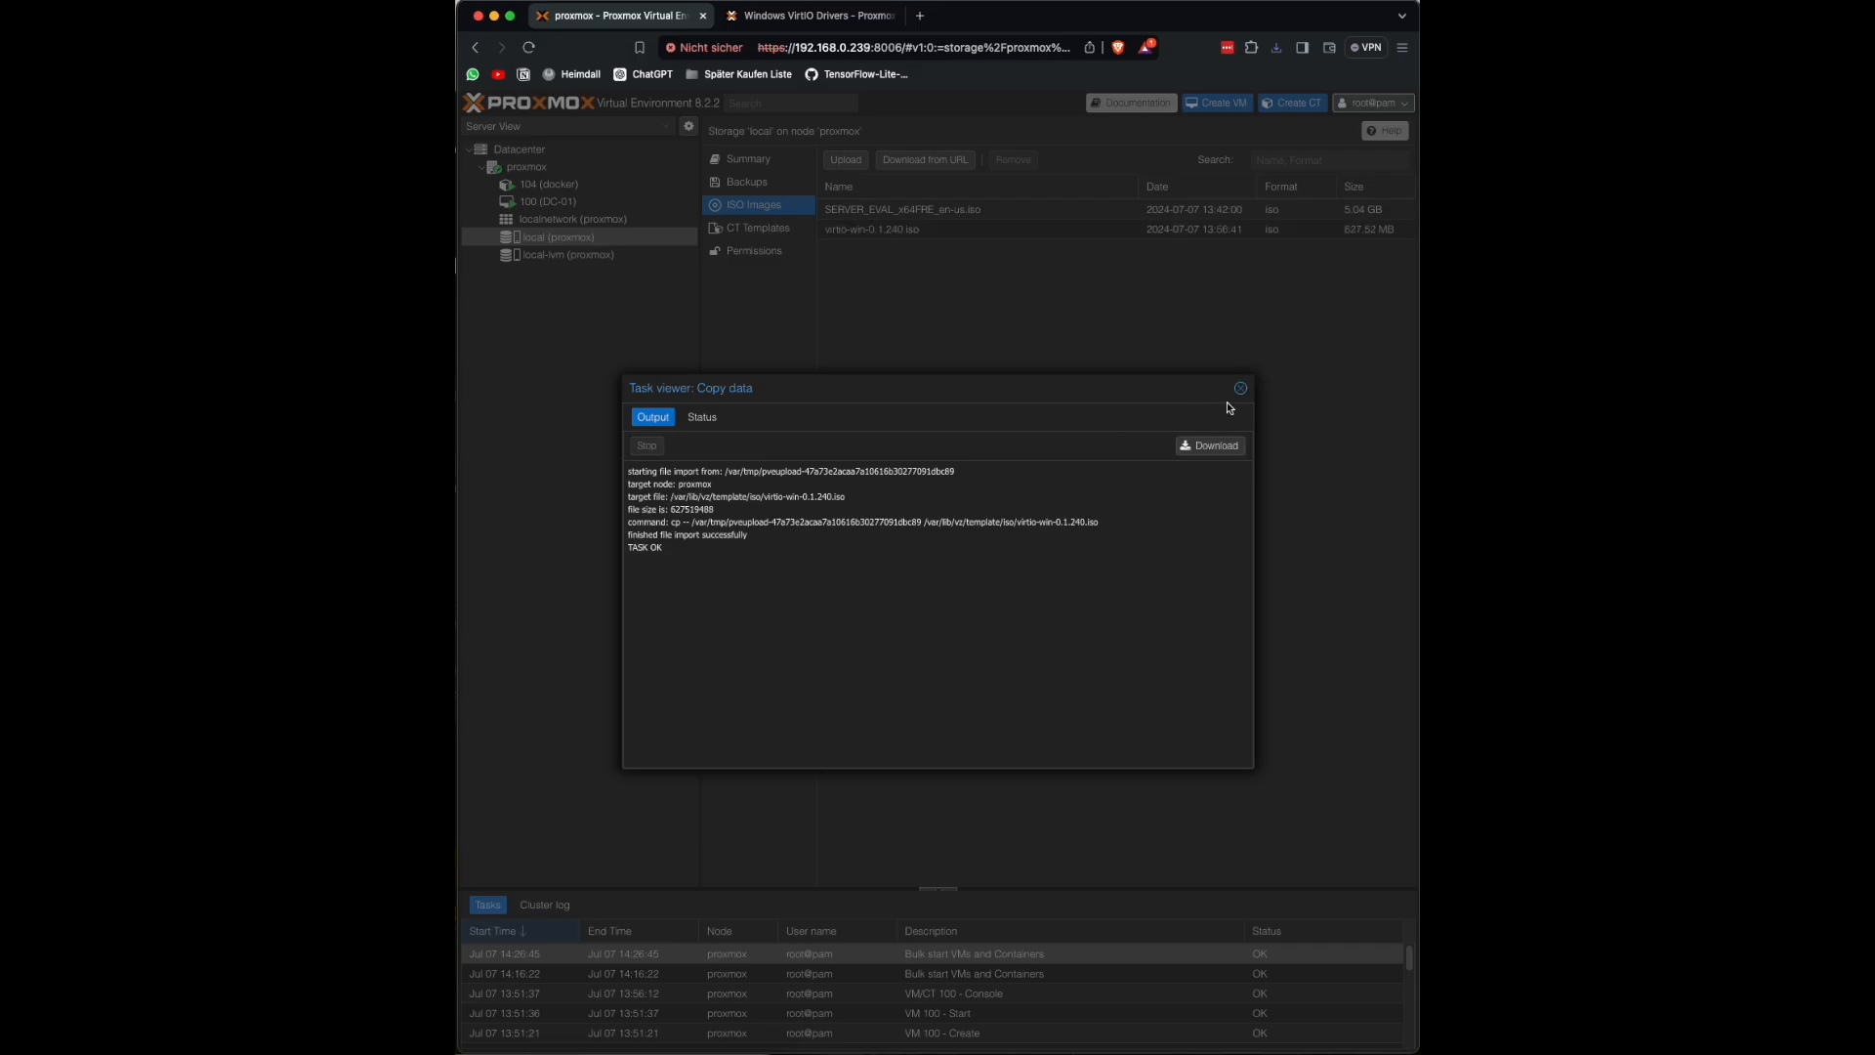
Step: Add an IDE 1 CD/DVD drive to VM 100 (DC-01) using virtio-win-0.1.240.iso from the local storage
{"action": "left_click", "coordinate": [1238, 387]}
{"action": "left_click", "coordinate": [583, 202]}
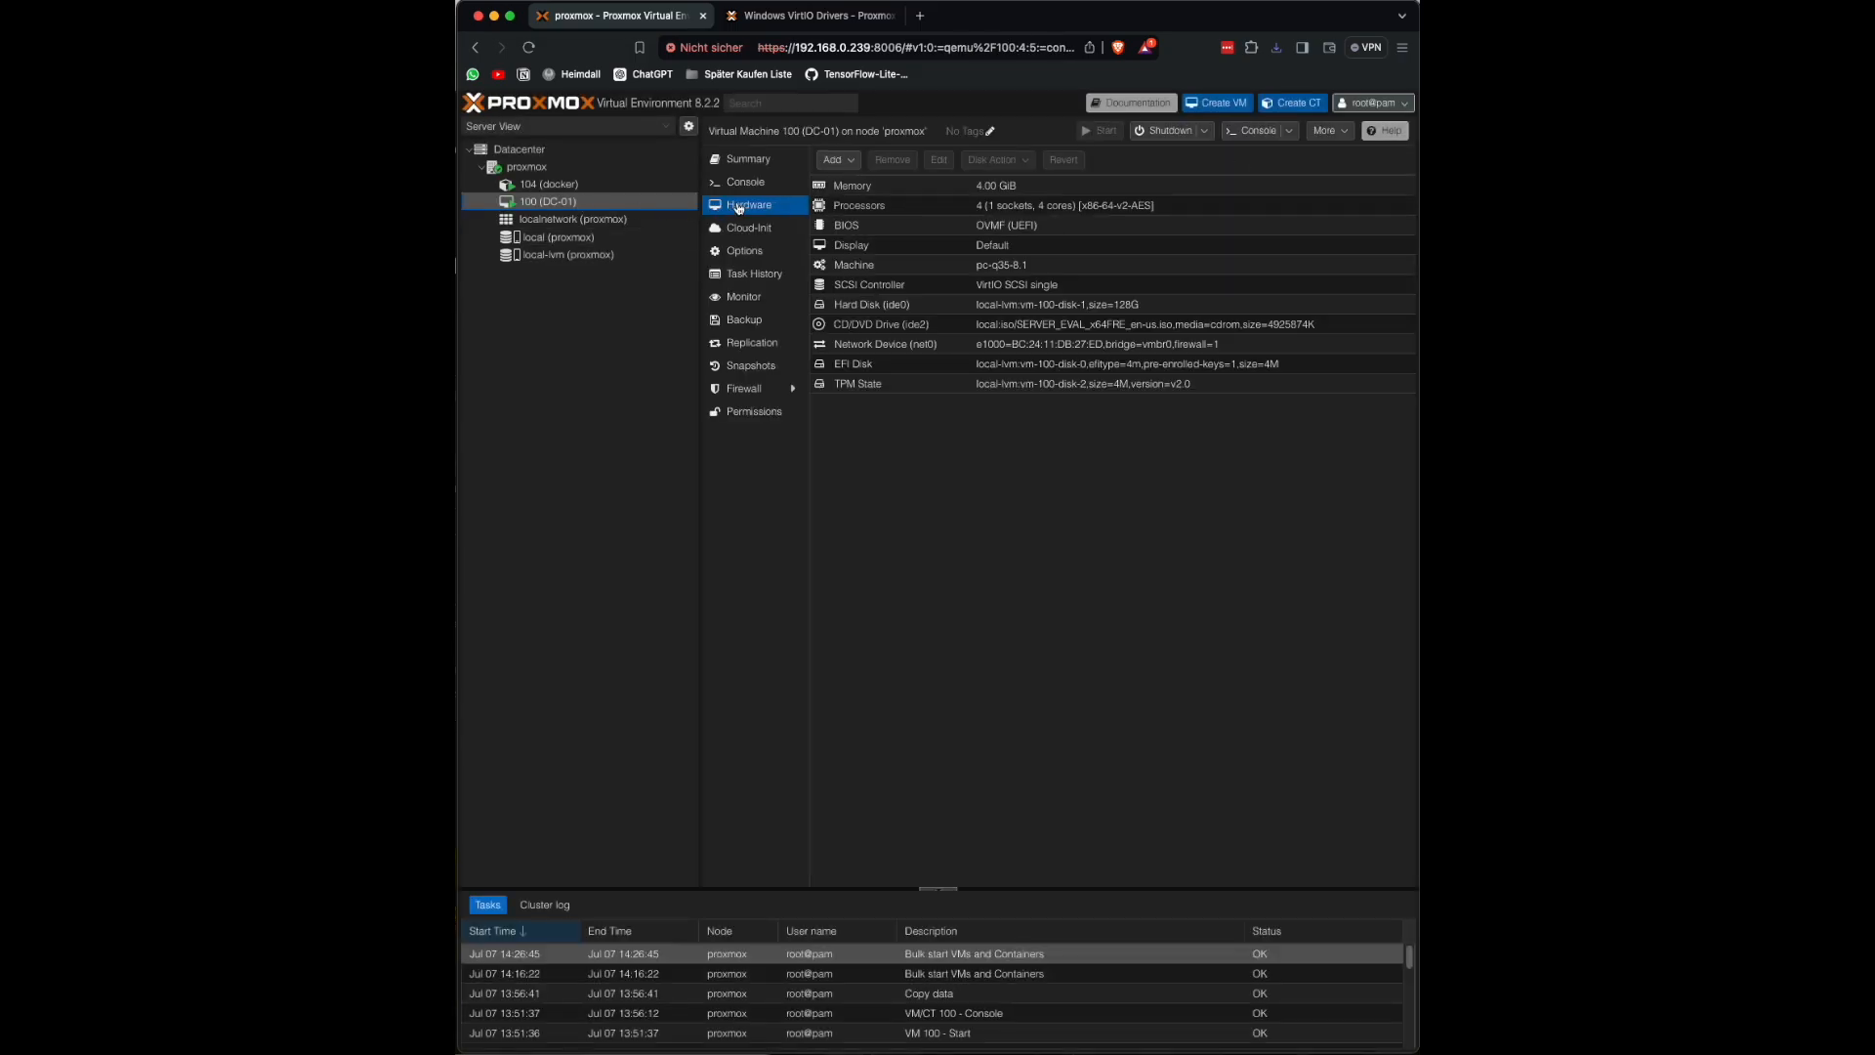
{"action": "left_click", "coordinate": [837, 159]}
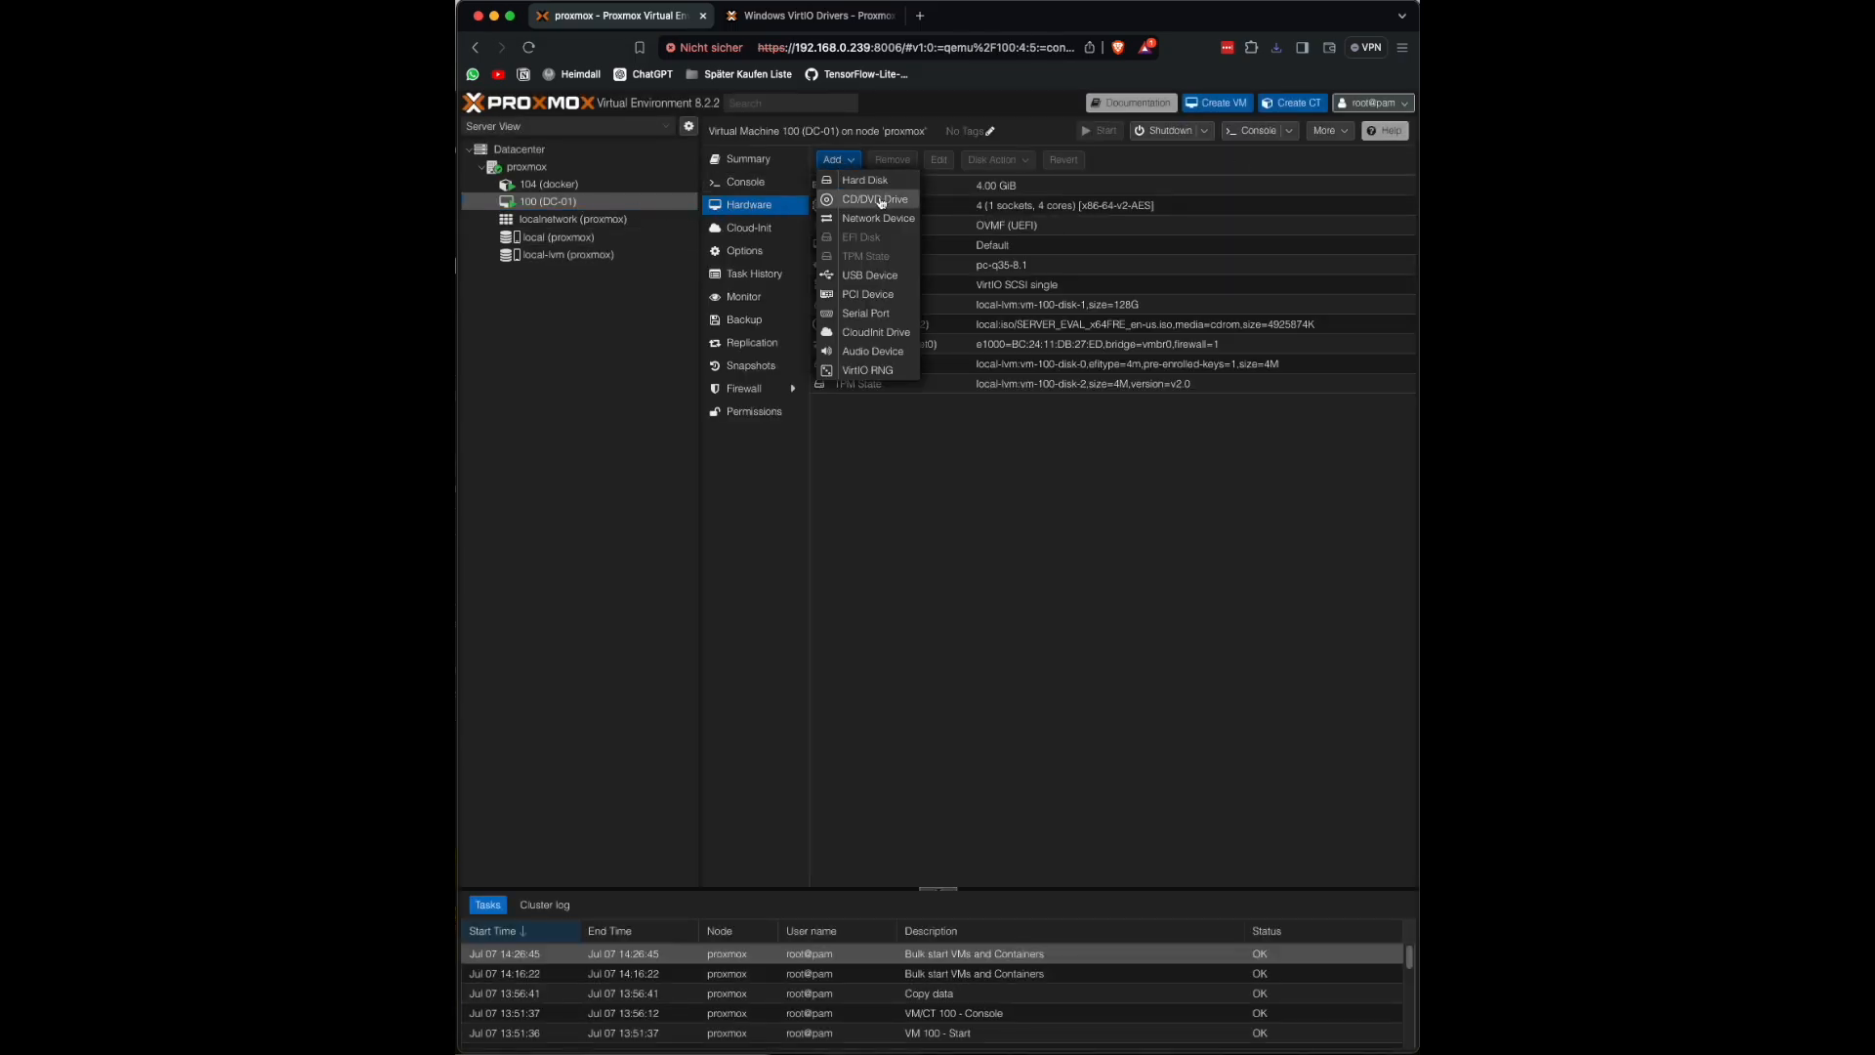
{"action": "left_click", "coordinate": [884, 200]}
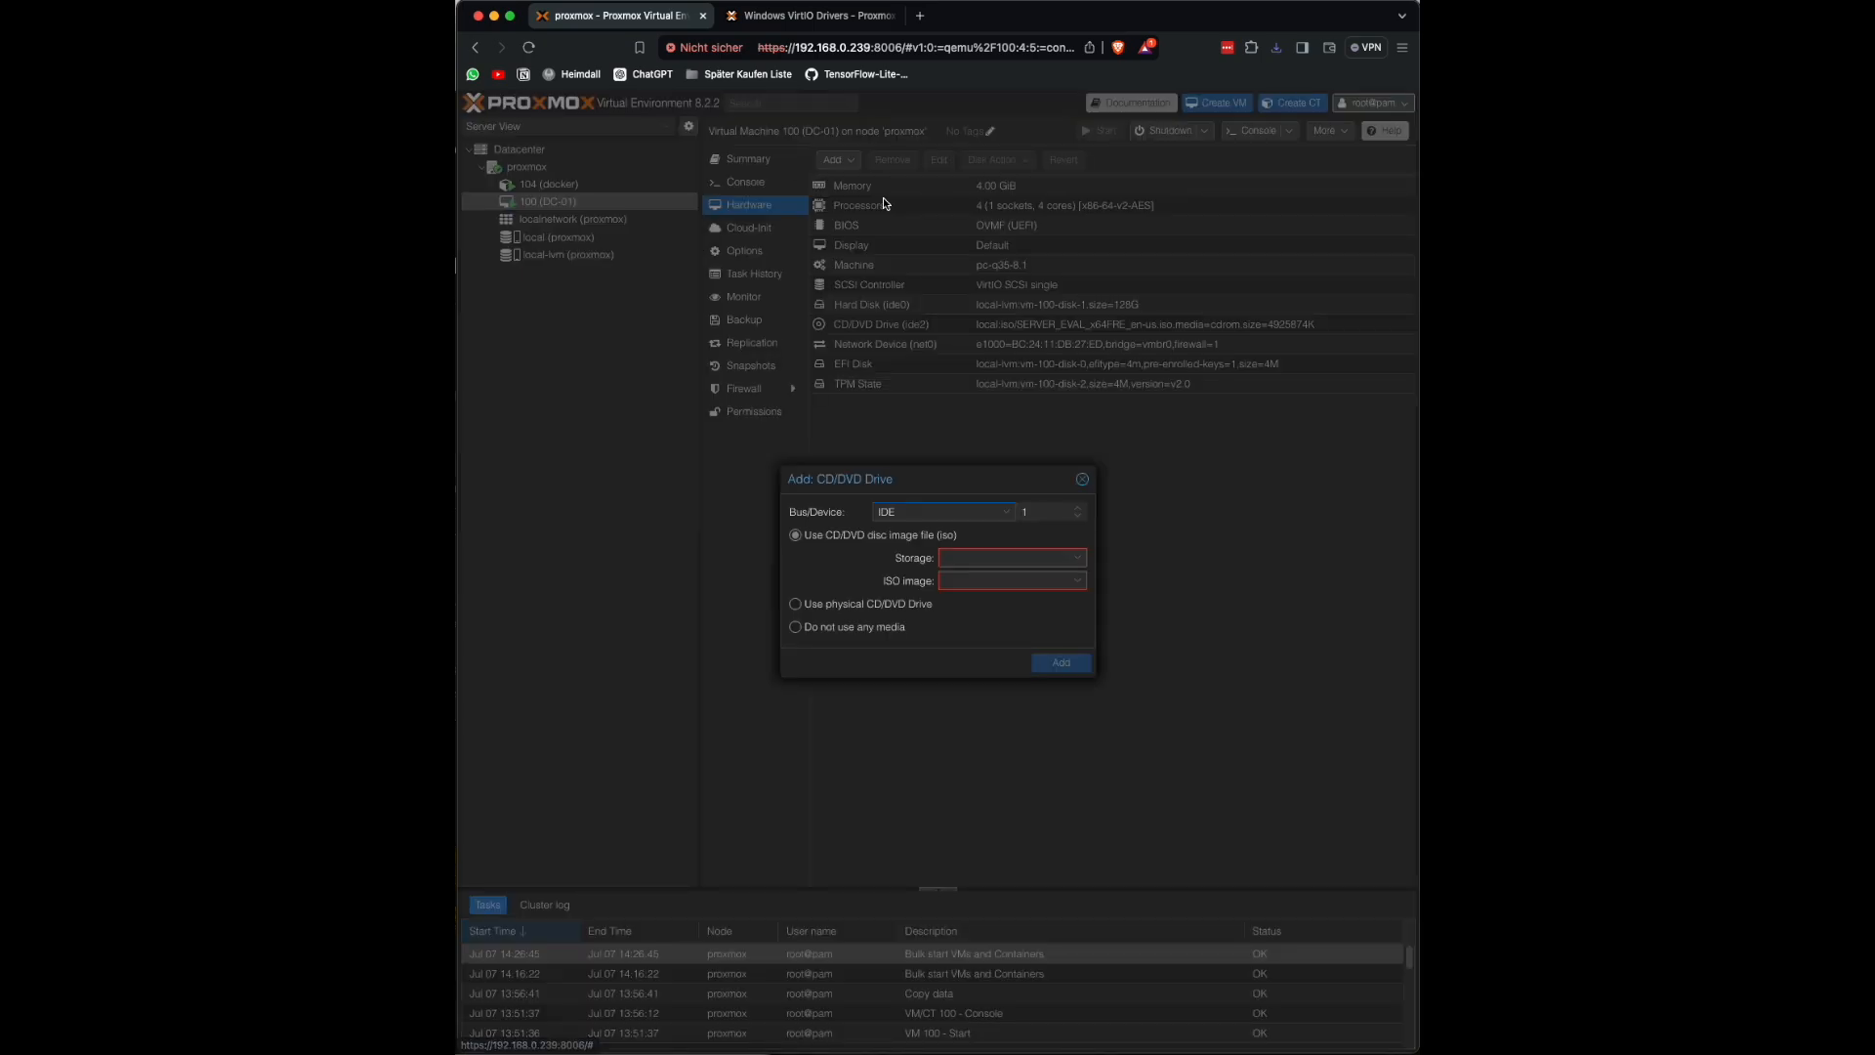
{"action": "left_click", "coordinate": [1008, 516]}
{"action": "left_click", "coordinate": [1008, 518]}
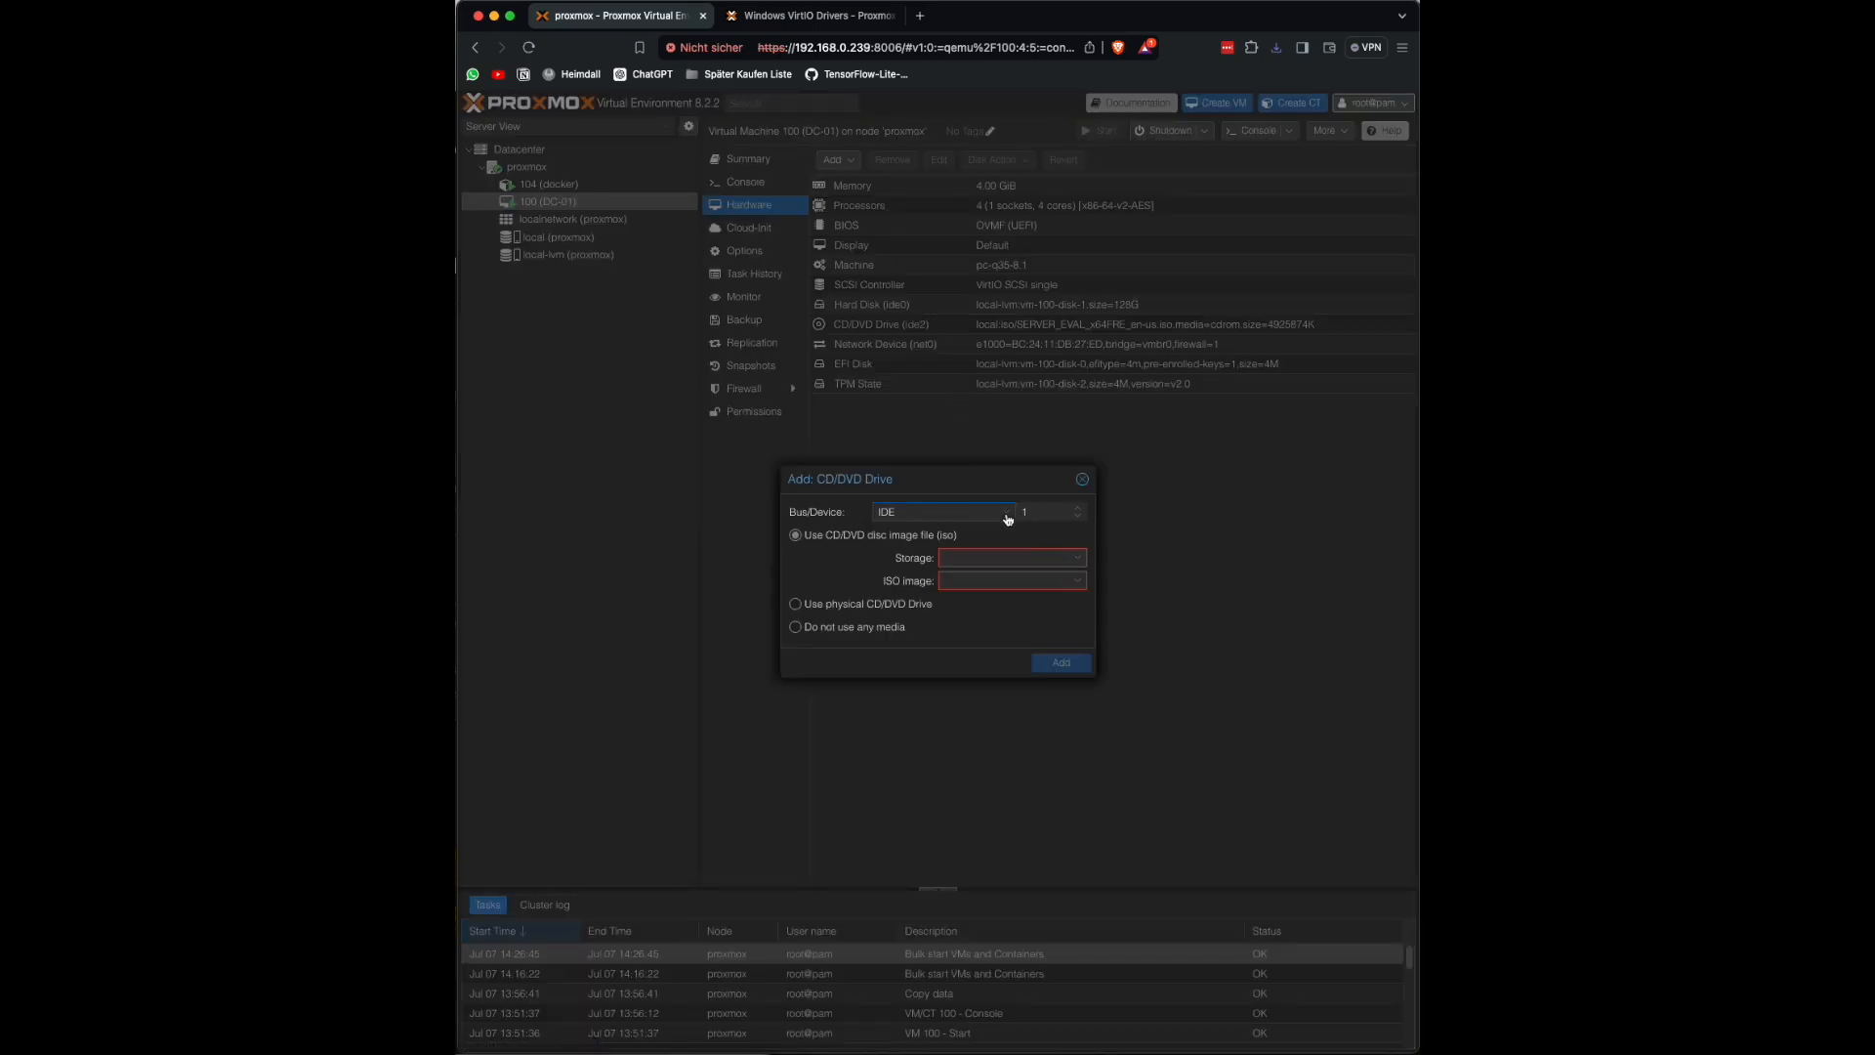
{"action": "left_click", "coordinate": [1081, 564]}
{"action": "left_click", "coordinate": [1005, 603]}
{"action": "left_click", "coordinate": [1083, 583]}
{"action": "left_click", "coordinate": [992, 643]}
{"action": "left_click", "coordinate": [1060, 664]}
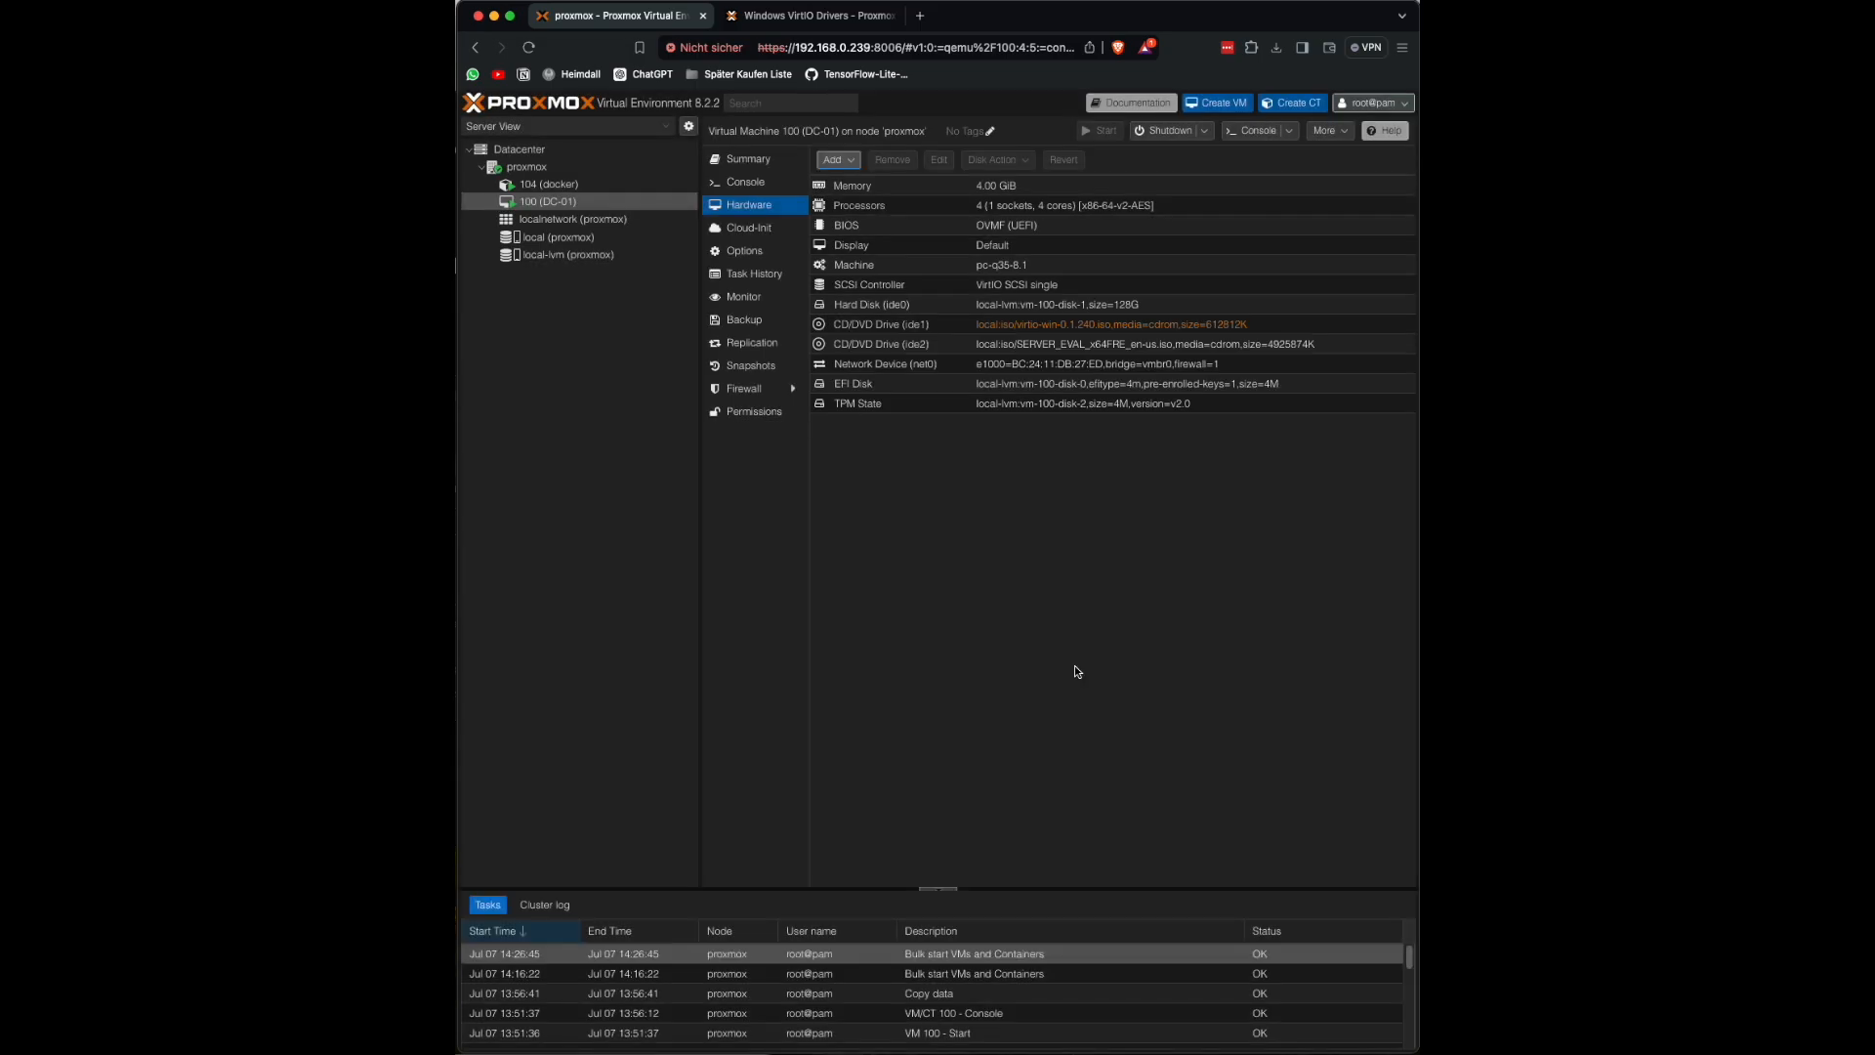
Step: Show the console of DC-01 and reboot the virtual machine to apply the pending hardware change
{"action": "left_click", "coordinate": [745, 182]}
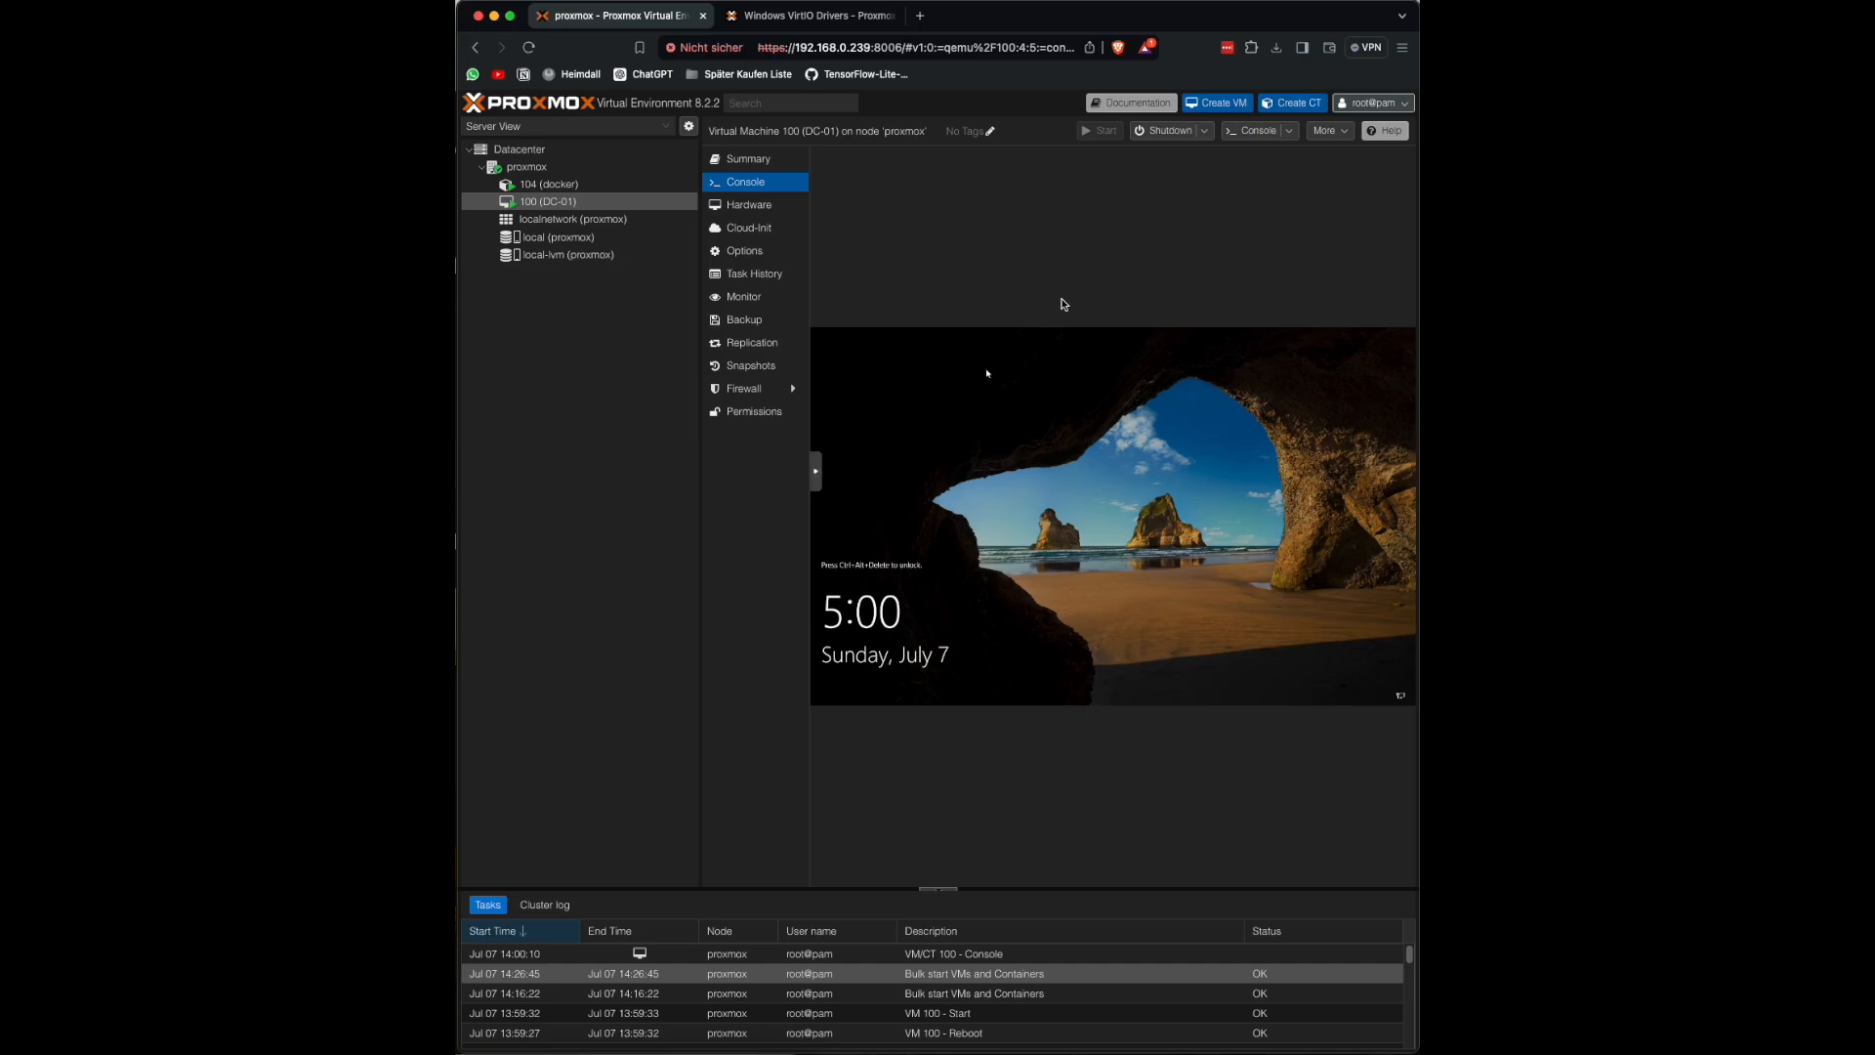
{"action": "left_click", "coordinate": [1204, 130]}
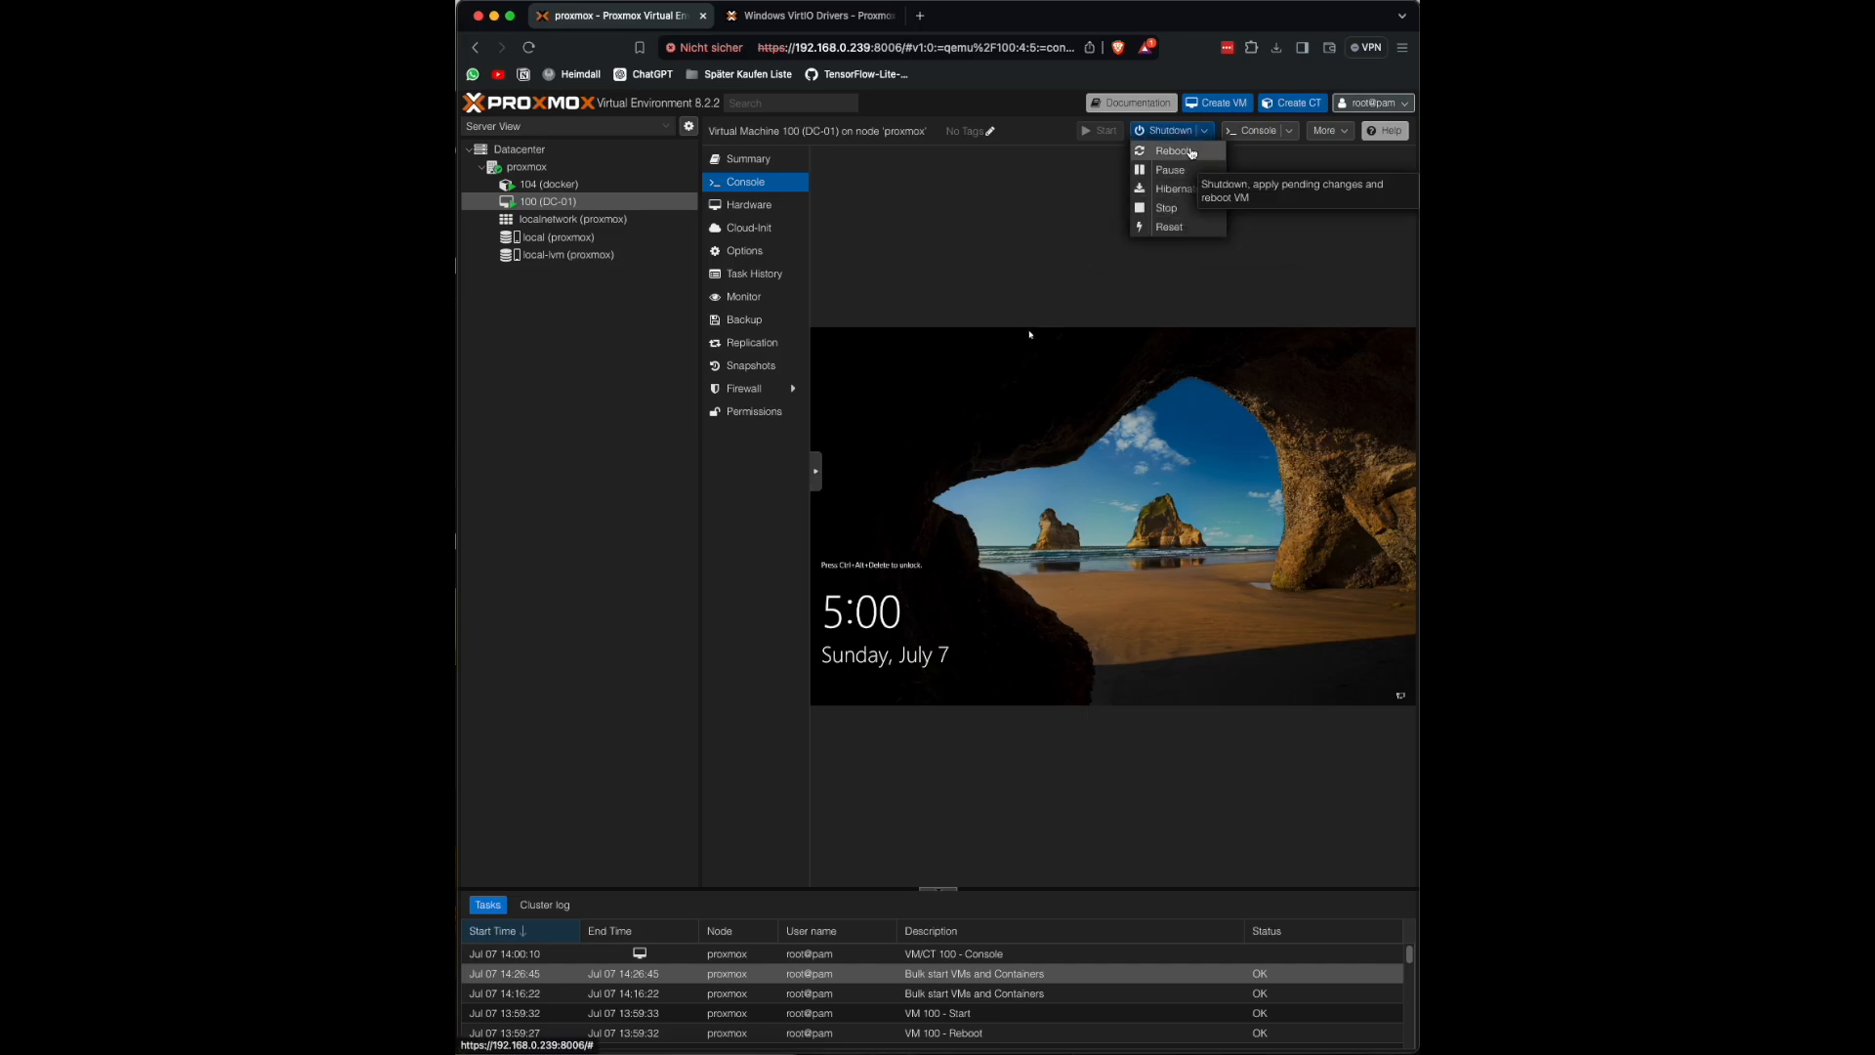
{"action": "left_click", "coordinate": [1192, 151]}
{"action": "key", "text": "Return"}
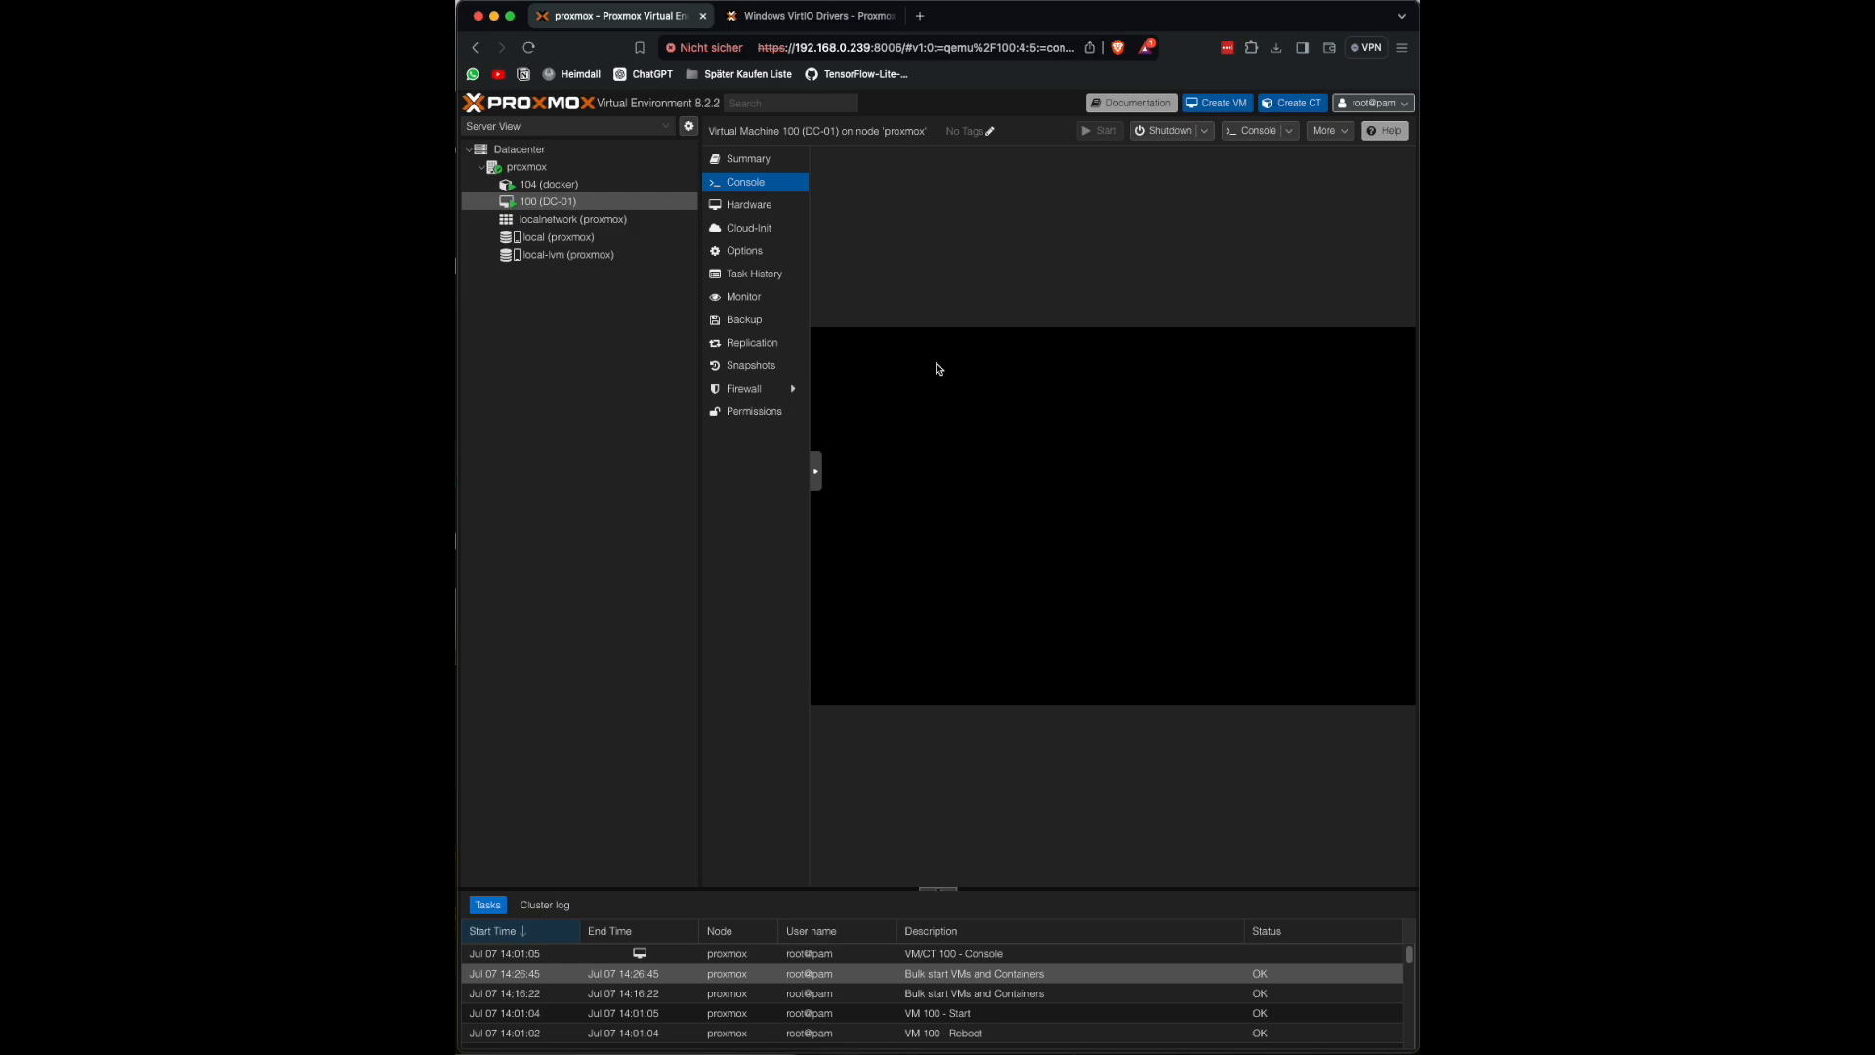
Step: Unlock the Windows screen by sending Ctrl+Alt+Delete through the console and sign in with the Administrator account password
{"action": "left_click", "coordinate": [818, 476]}
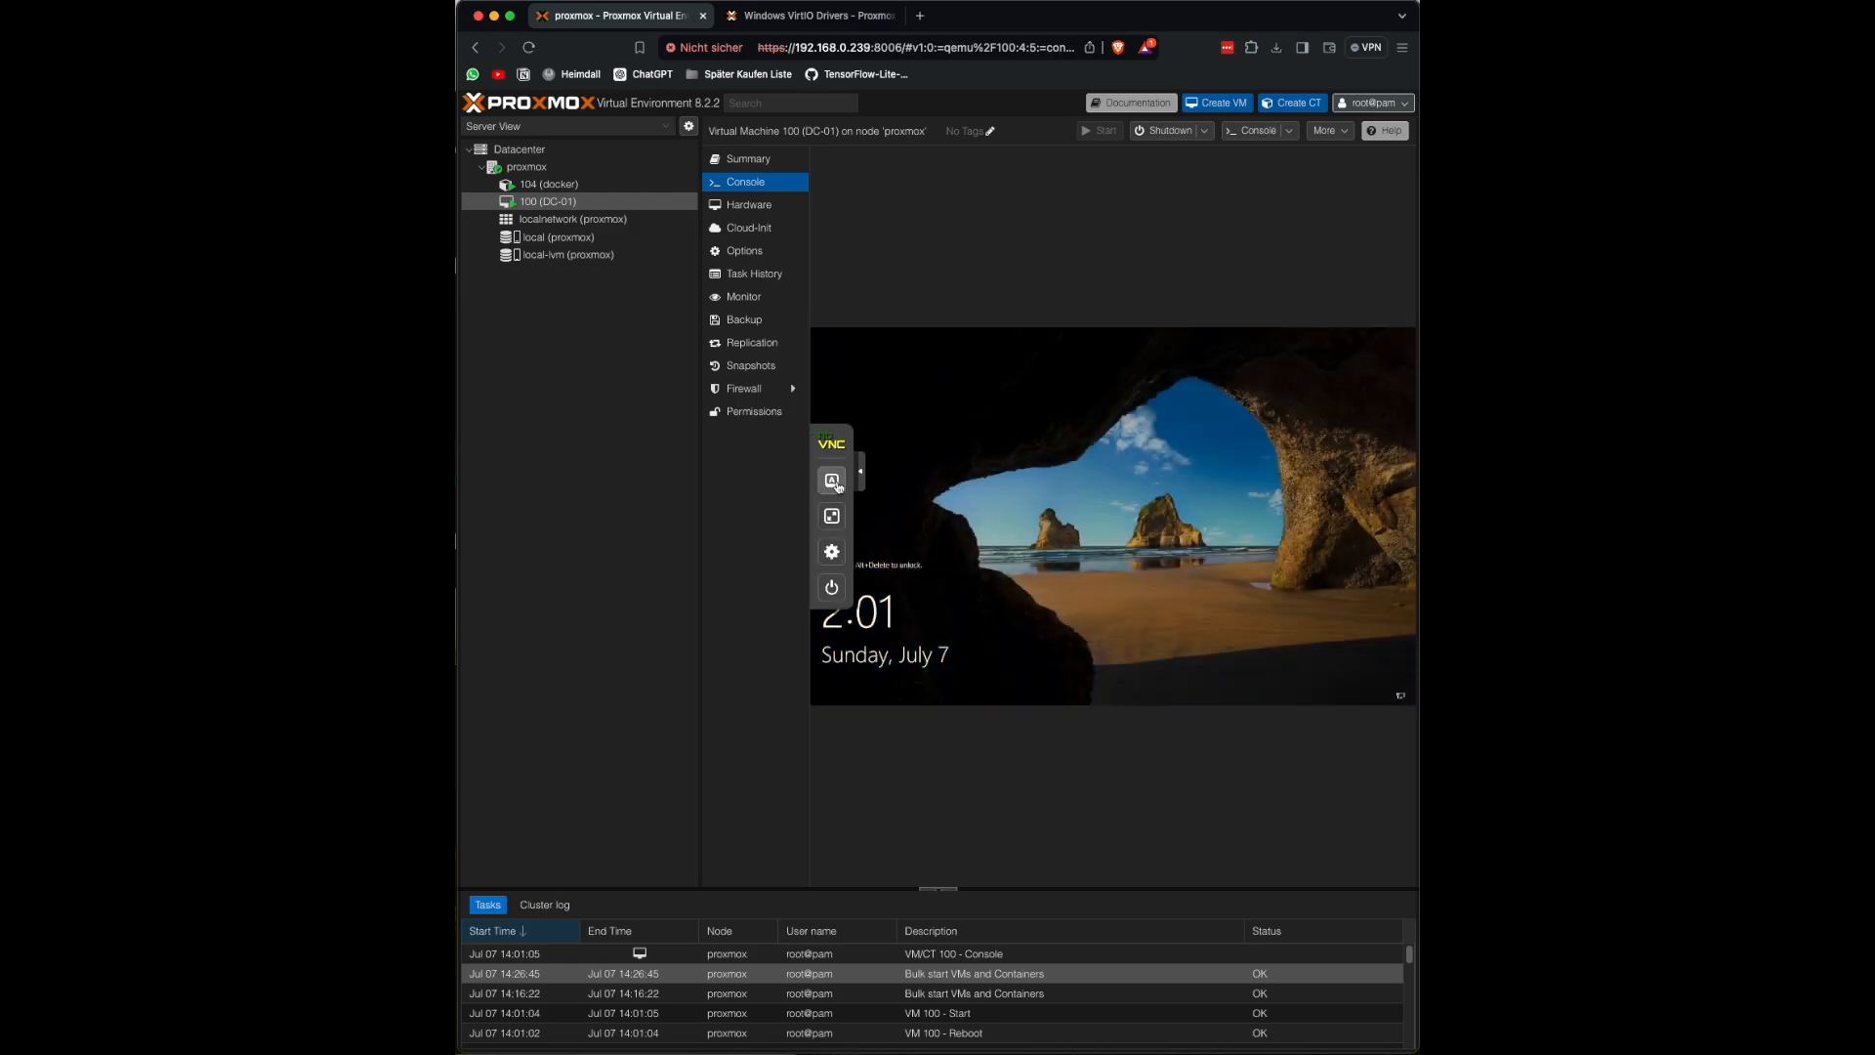
{"action": "left_click", "coordinate": [832, 480]}
{"action": "left_click", "coordinate": [890, 606]}
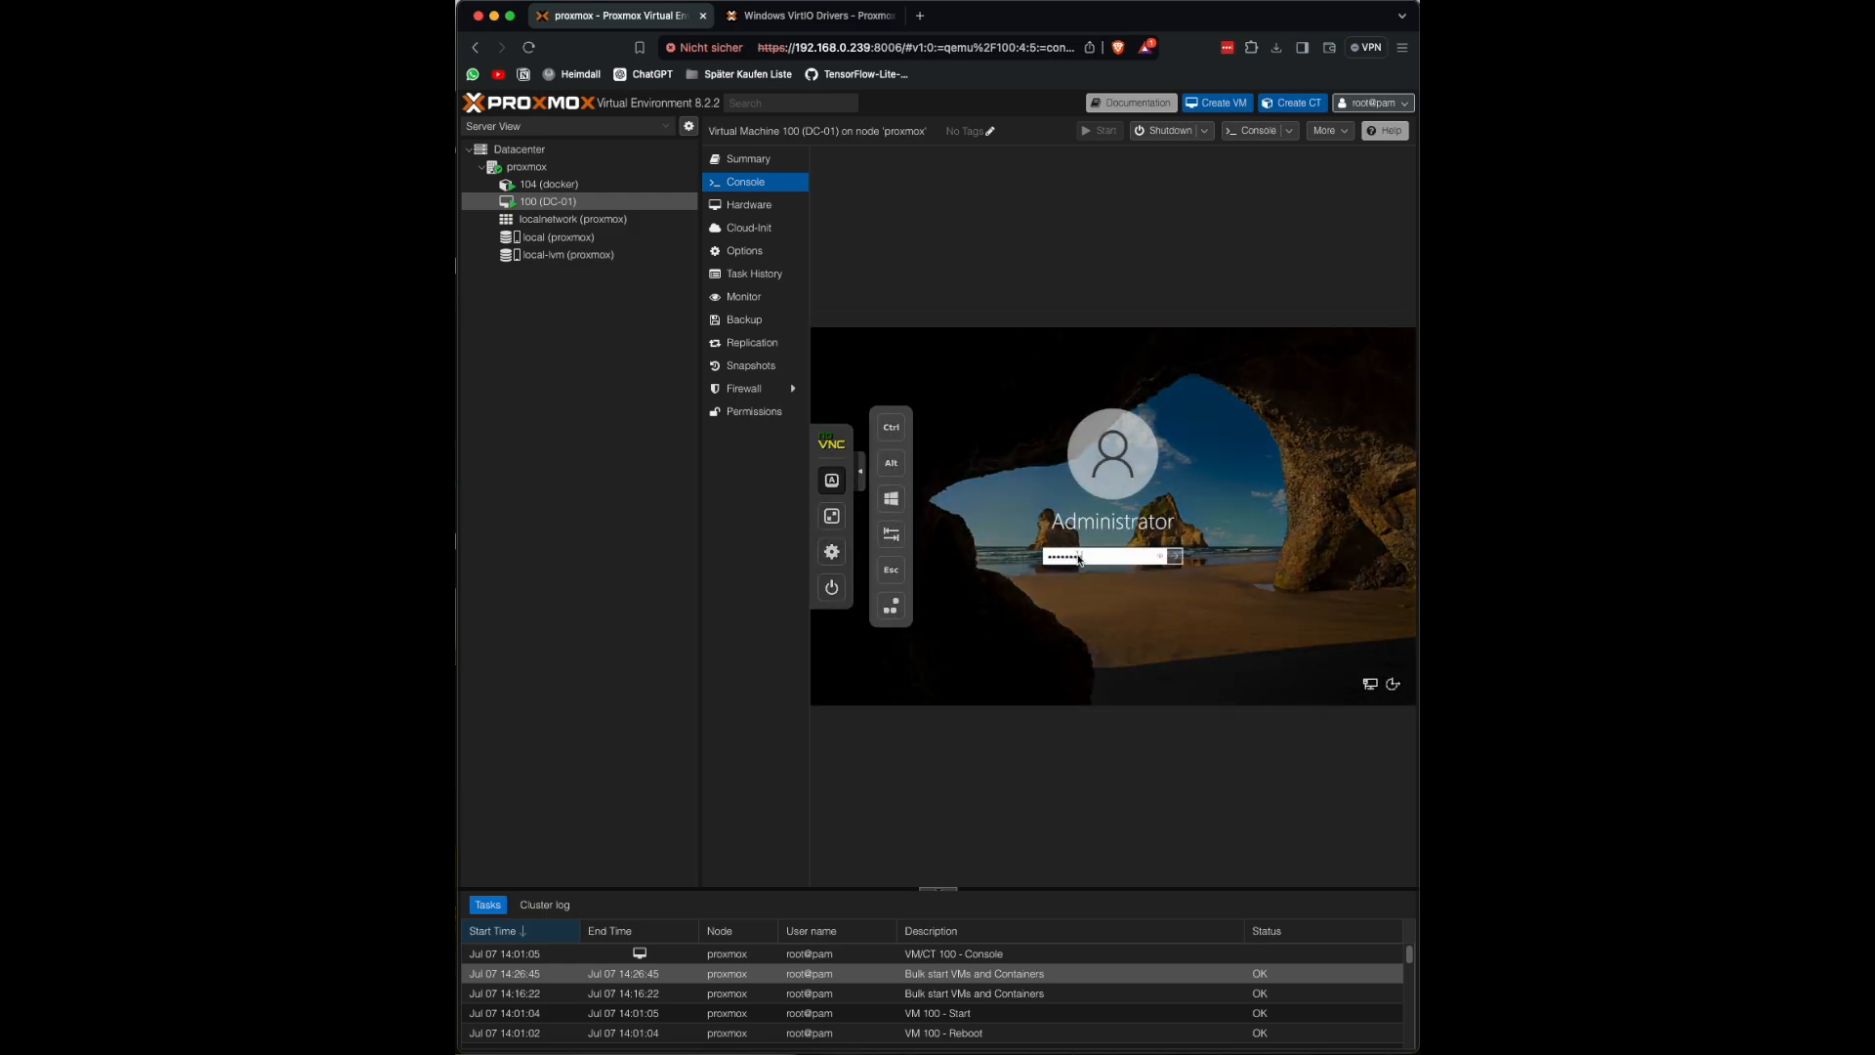
{"action": "key", "text": "Return"}
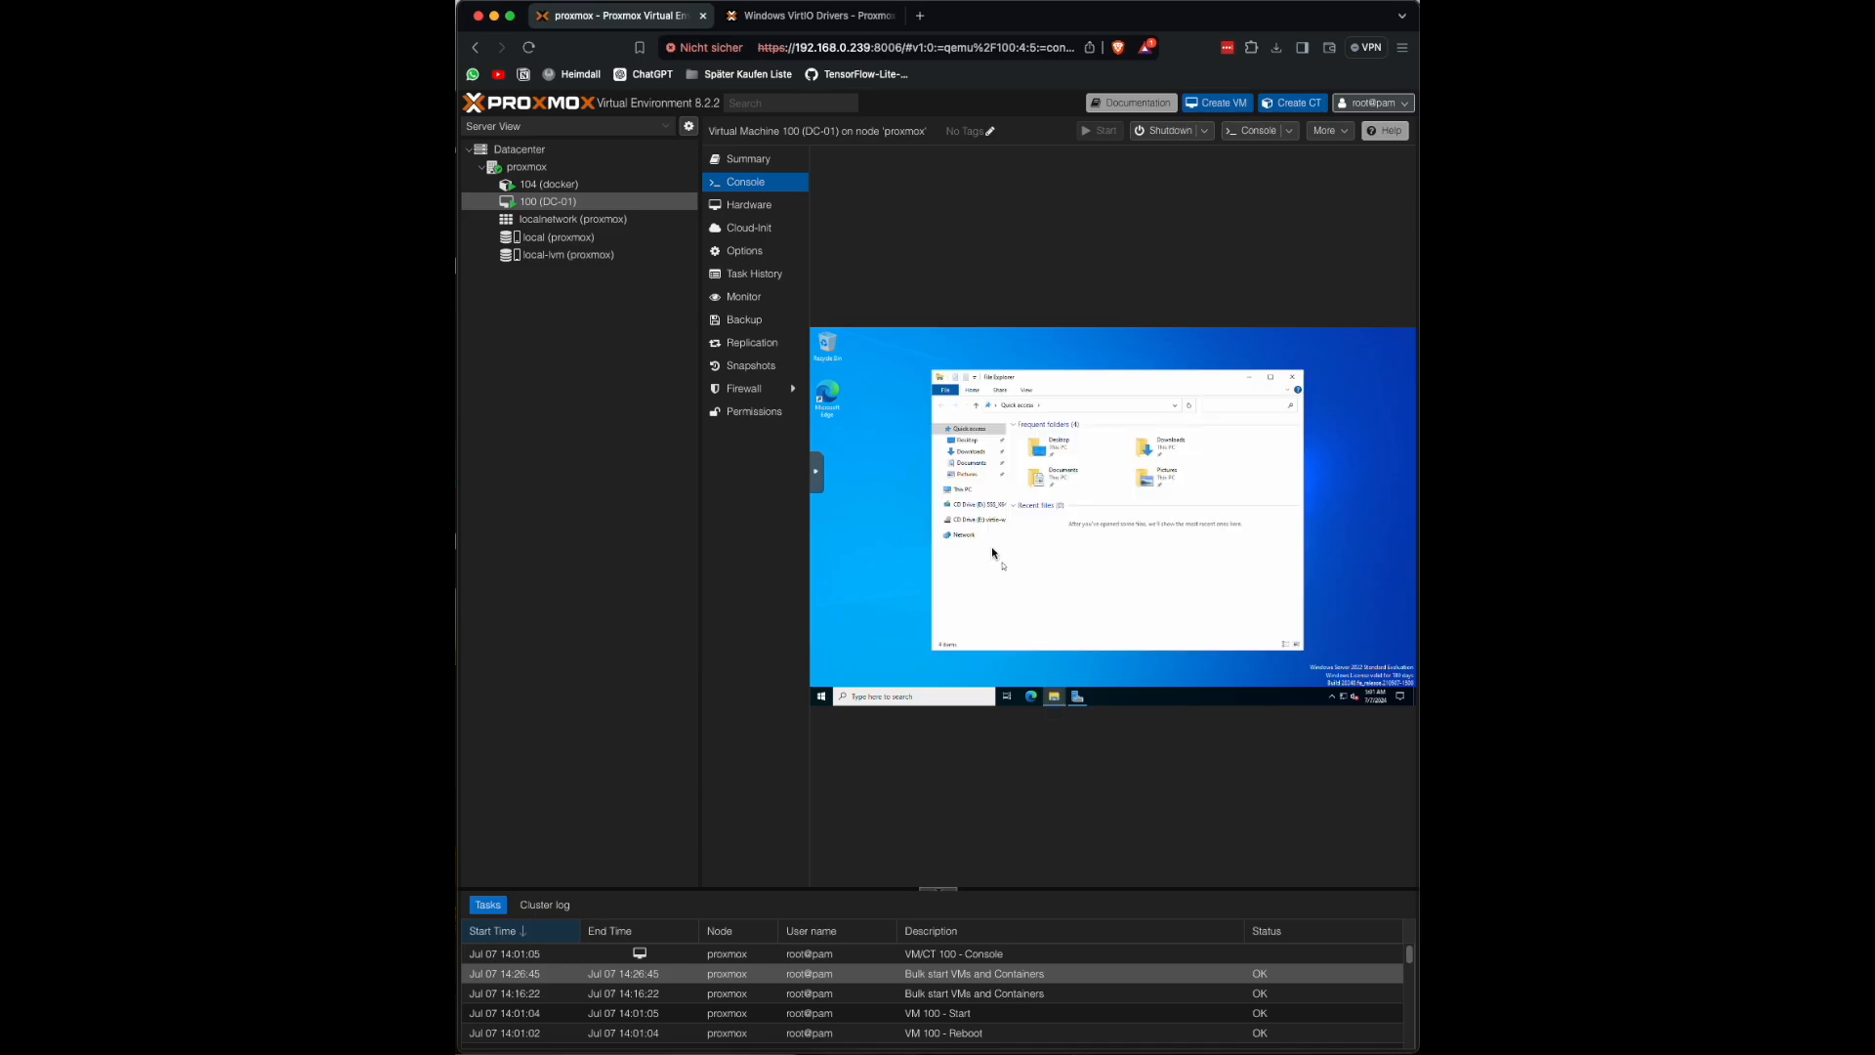
Step: Browse the virtio-win CD drive in File Explorer and launch the virtio-win-gt-x64 installer
{"action": "left_click", "coordinate": [977, 519]}
{"action": "scroll", "coordinate": [1231, 503], "scroll_direction": "down", "scroll_amount": 2}
{"action": "left_click", "coordinate": [1287, 515]}
{"action": "double_click", "coordinate": [1053, 605]}
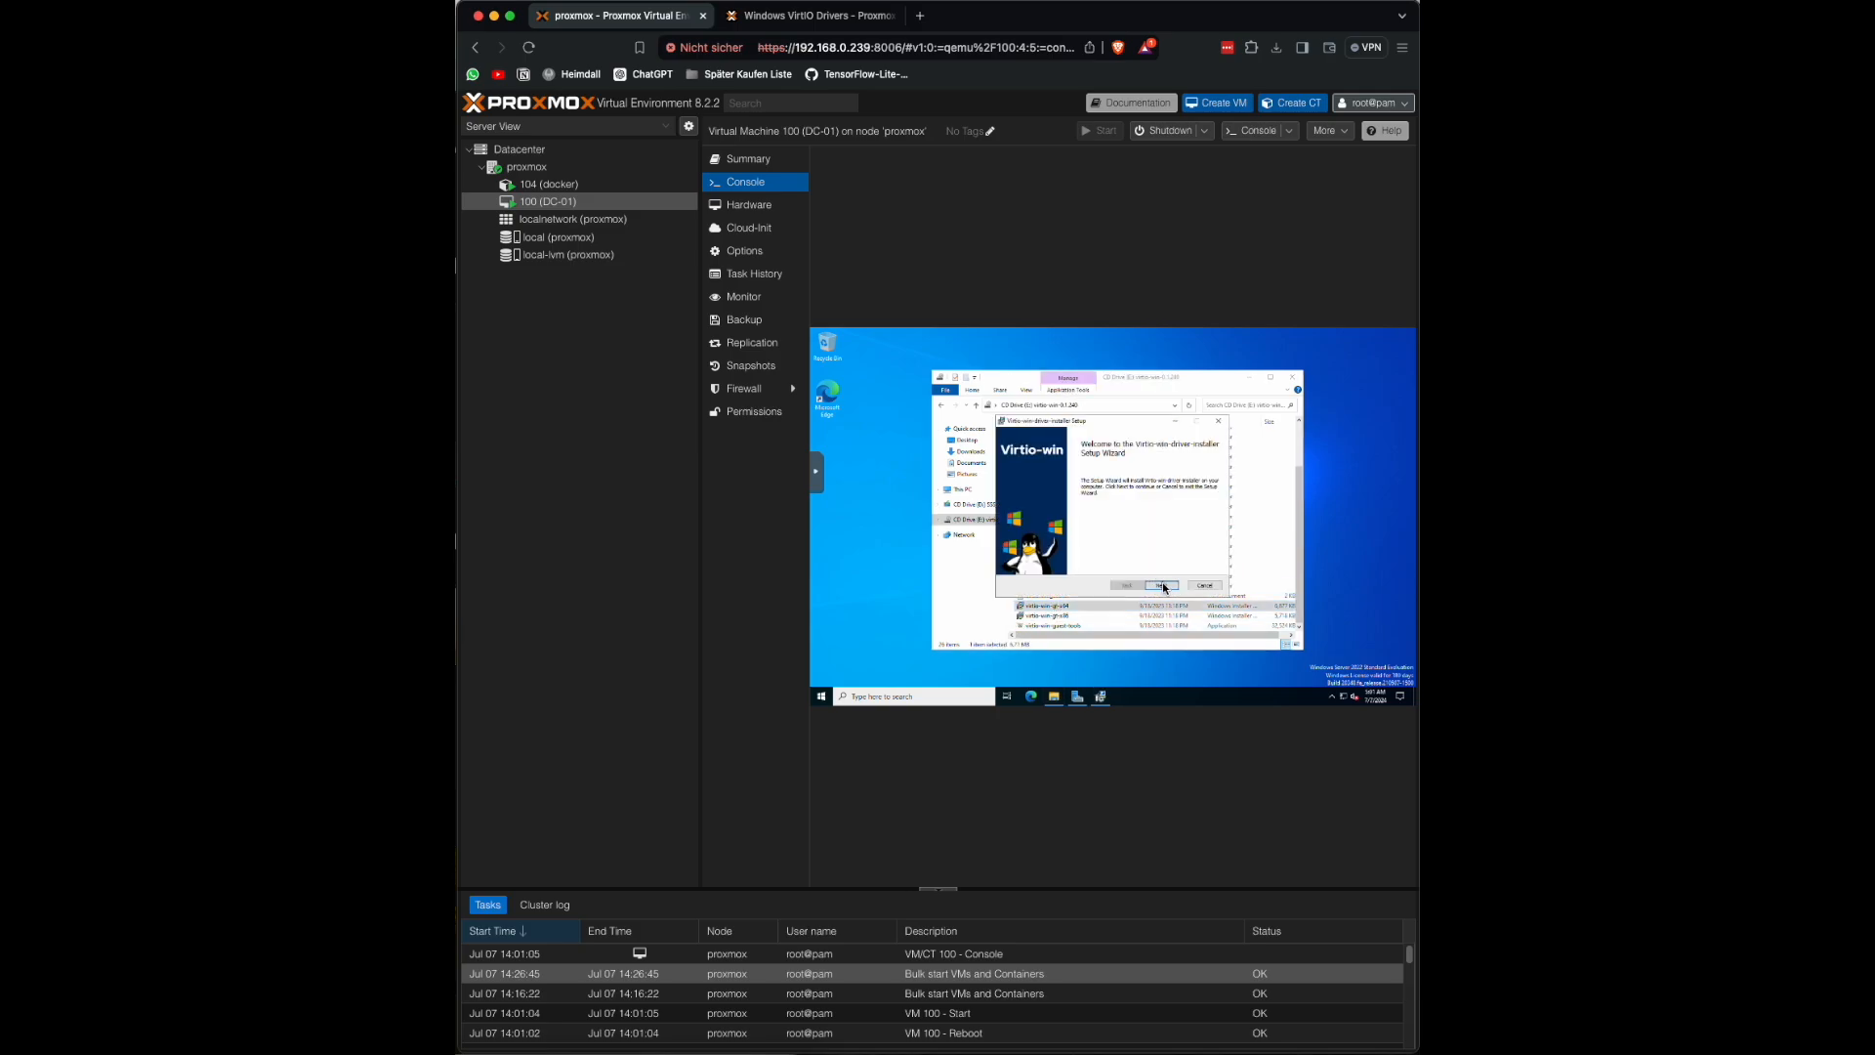
Step: Accept the license, install the Virtio-win drivers with the default features, and close the wizard and File Explorer
{"action": "left_click", "coordinate": [1162, 586]}
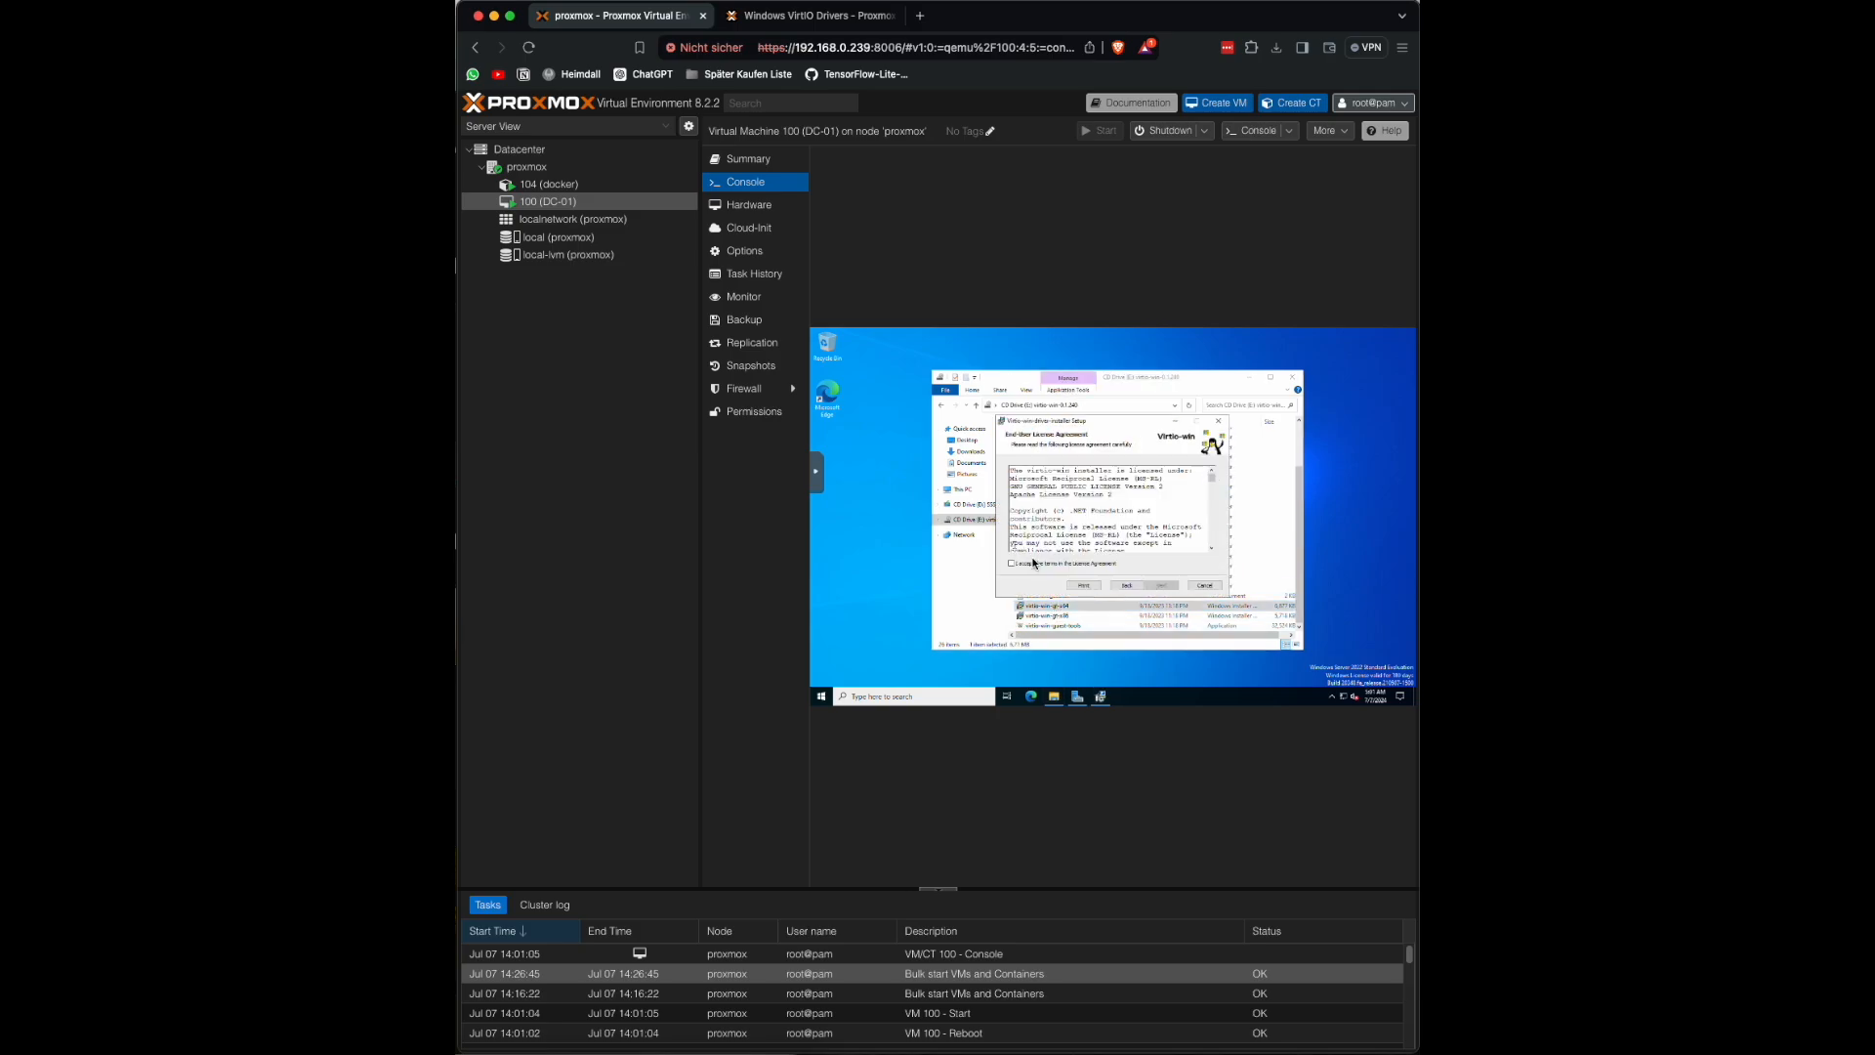
{"action": "left_click", "coordinate": [1034, 568]}
{"action": "left_click", "coordinate": [1162, 586]}
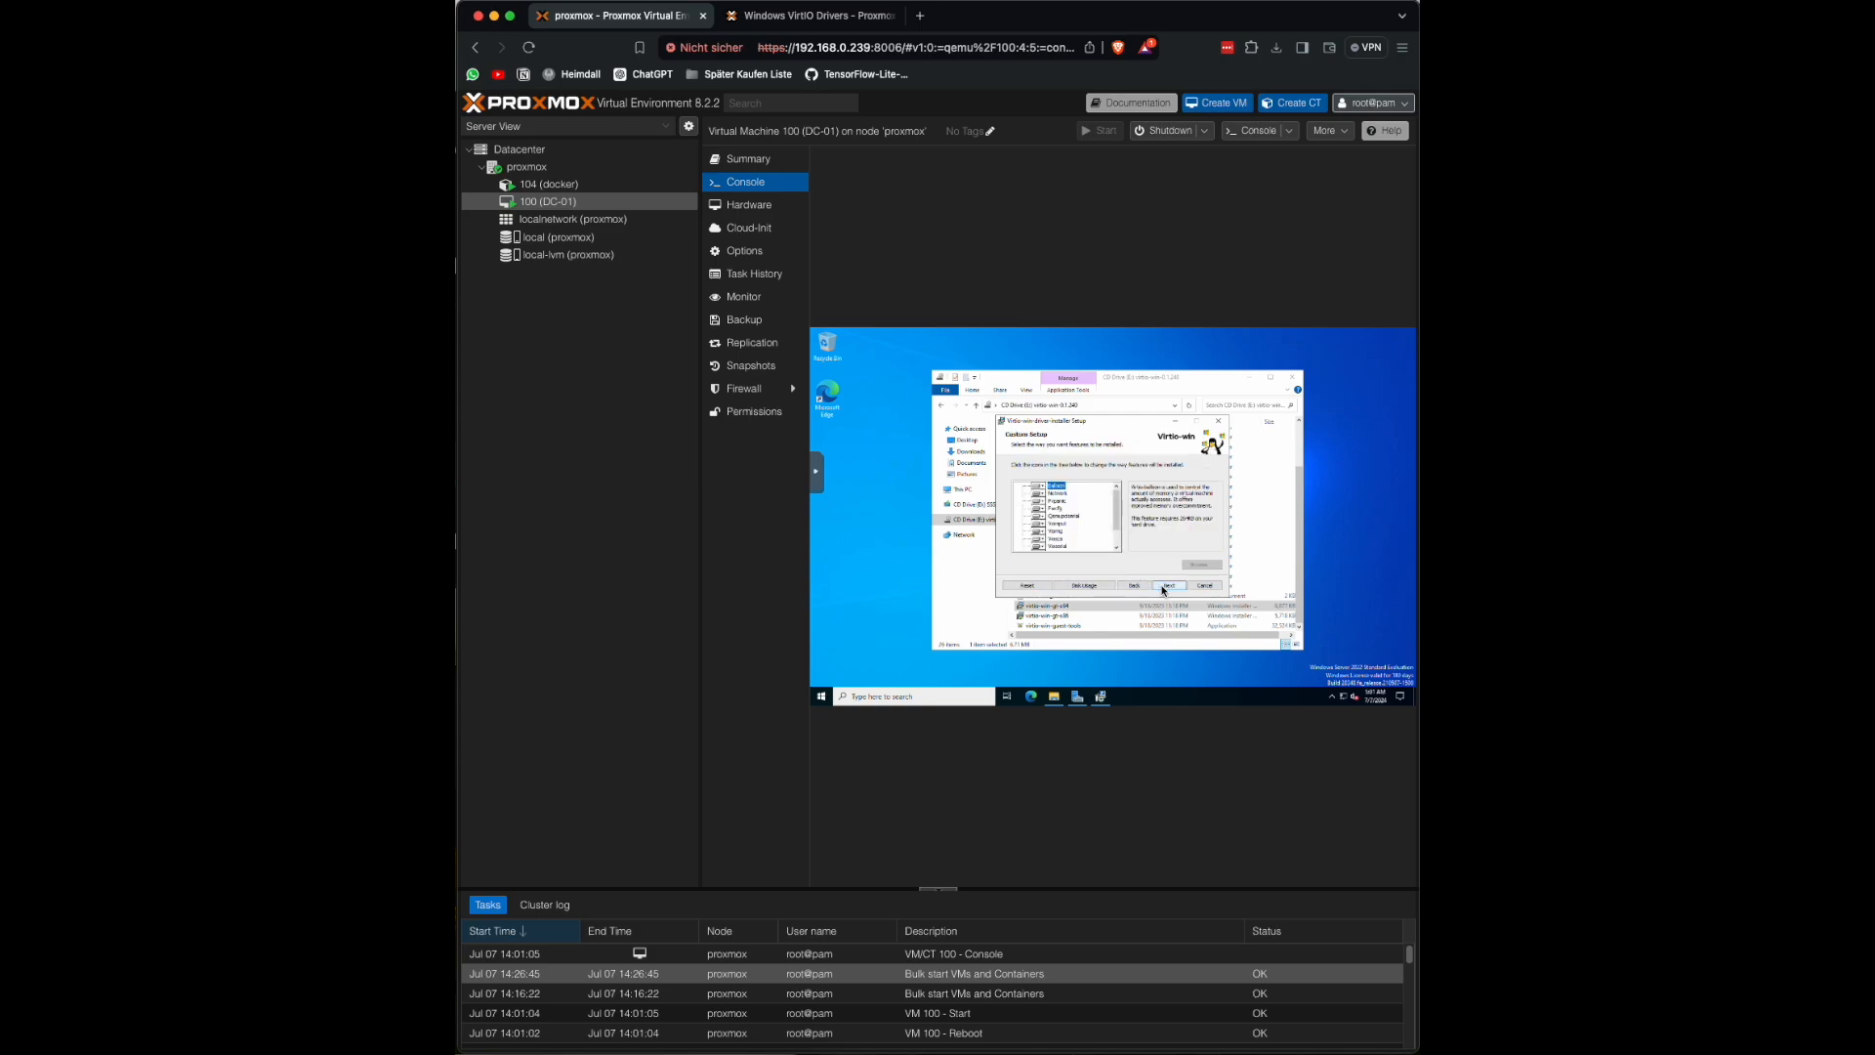
{"action": "left_click", "coordinate": [1164, 586]}
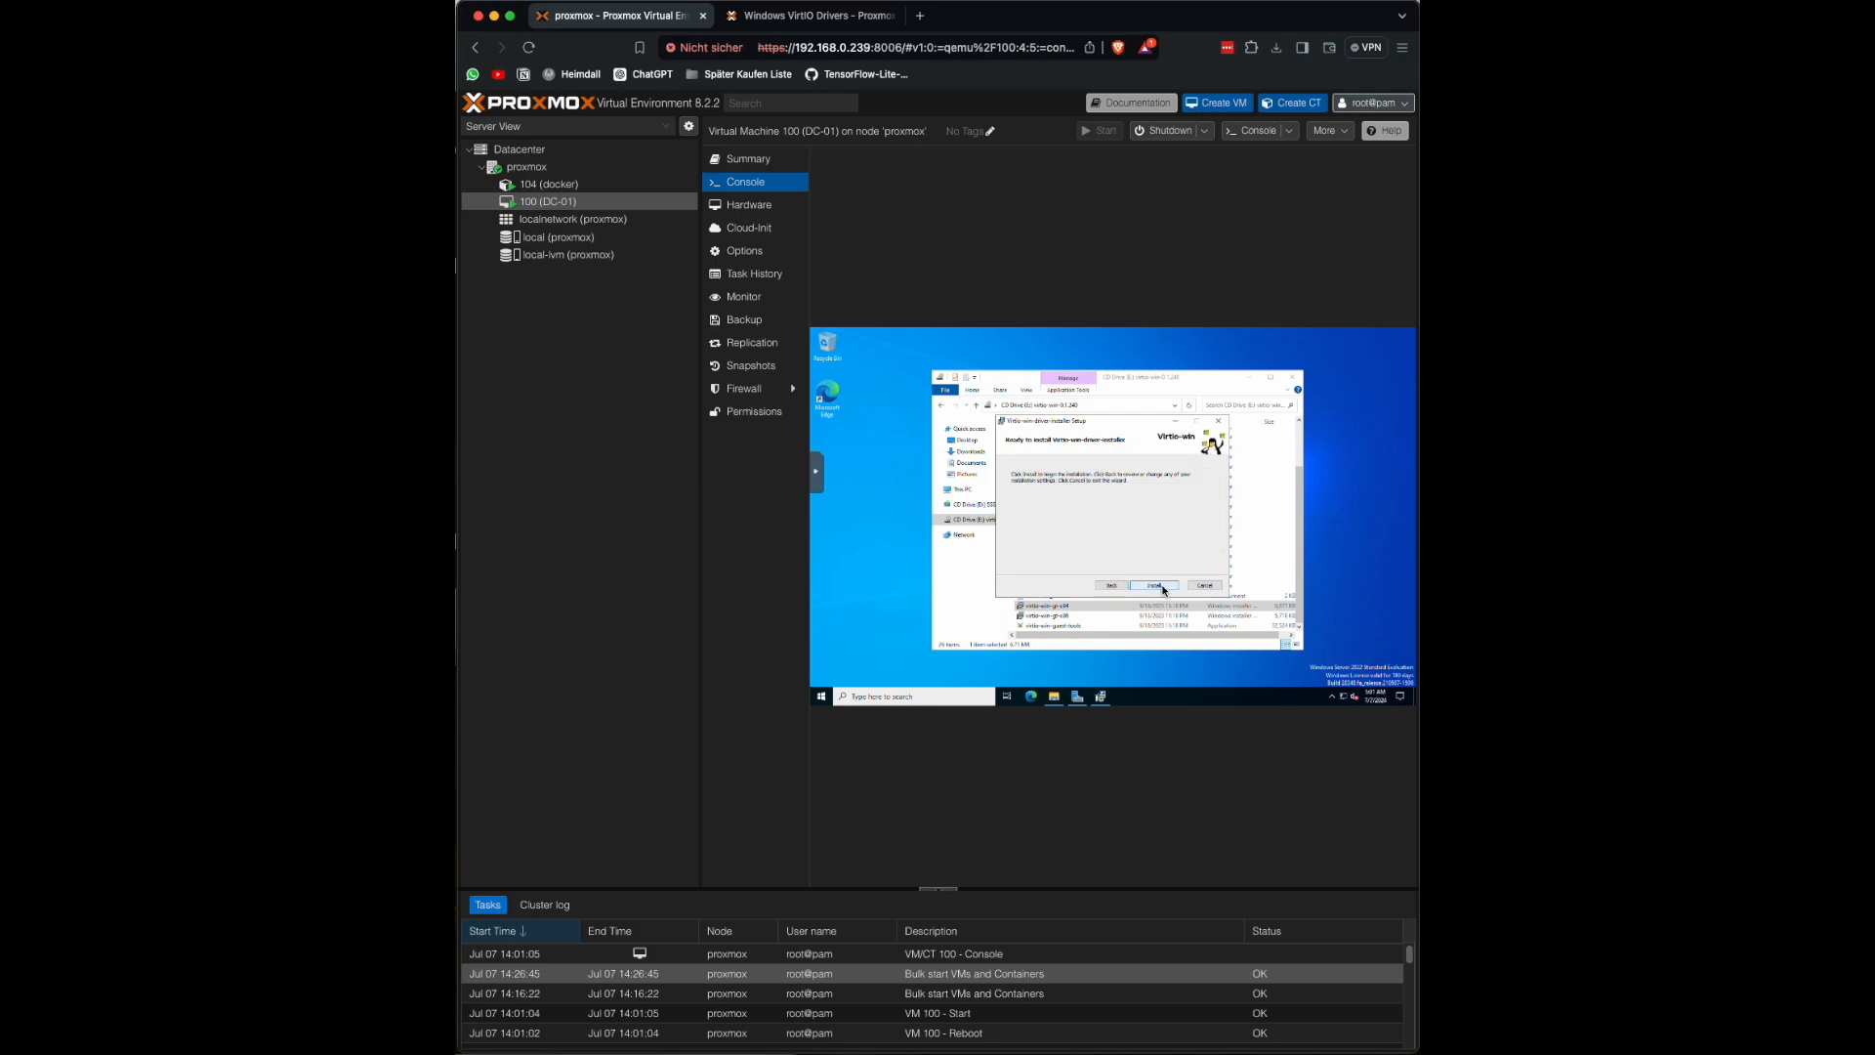
{"action": "left_click", "coordinate": [1164, 587]}
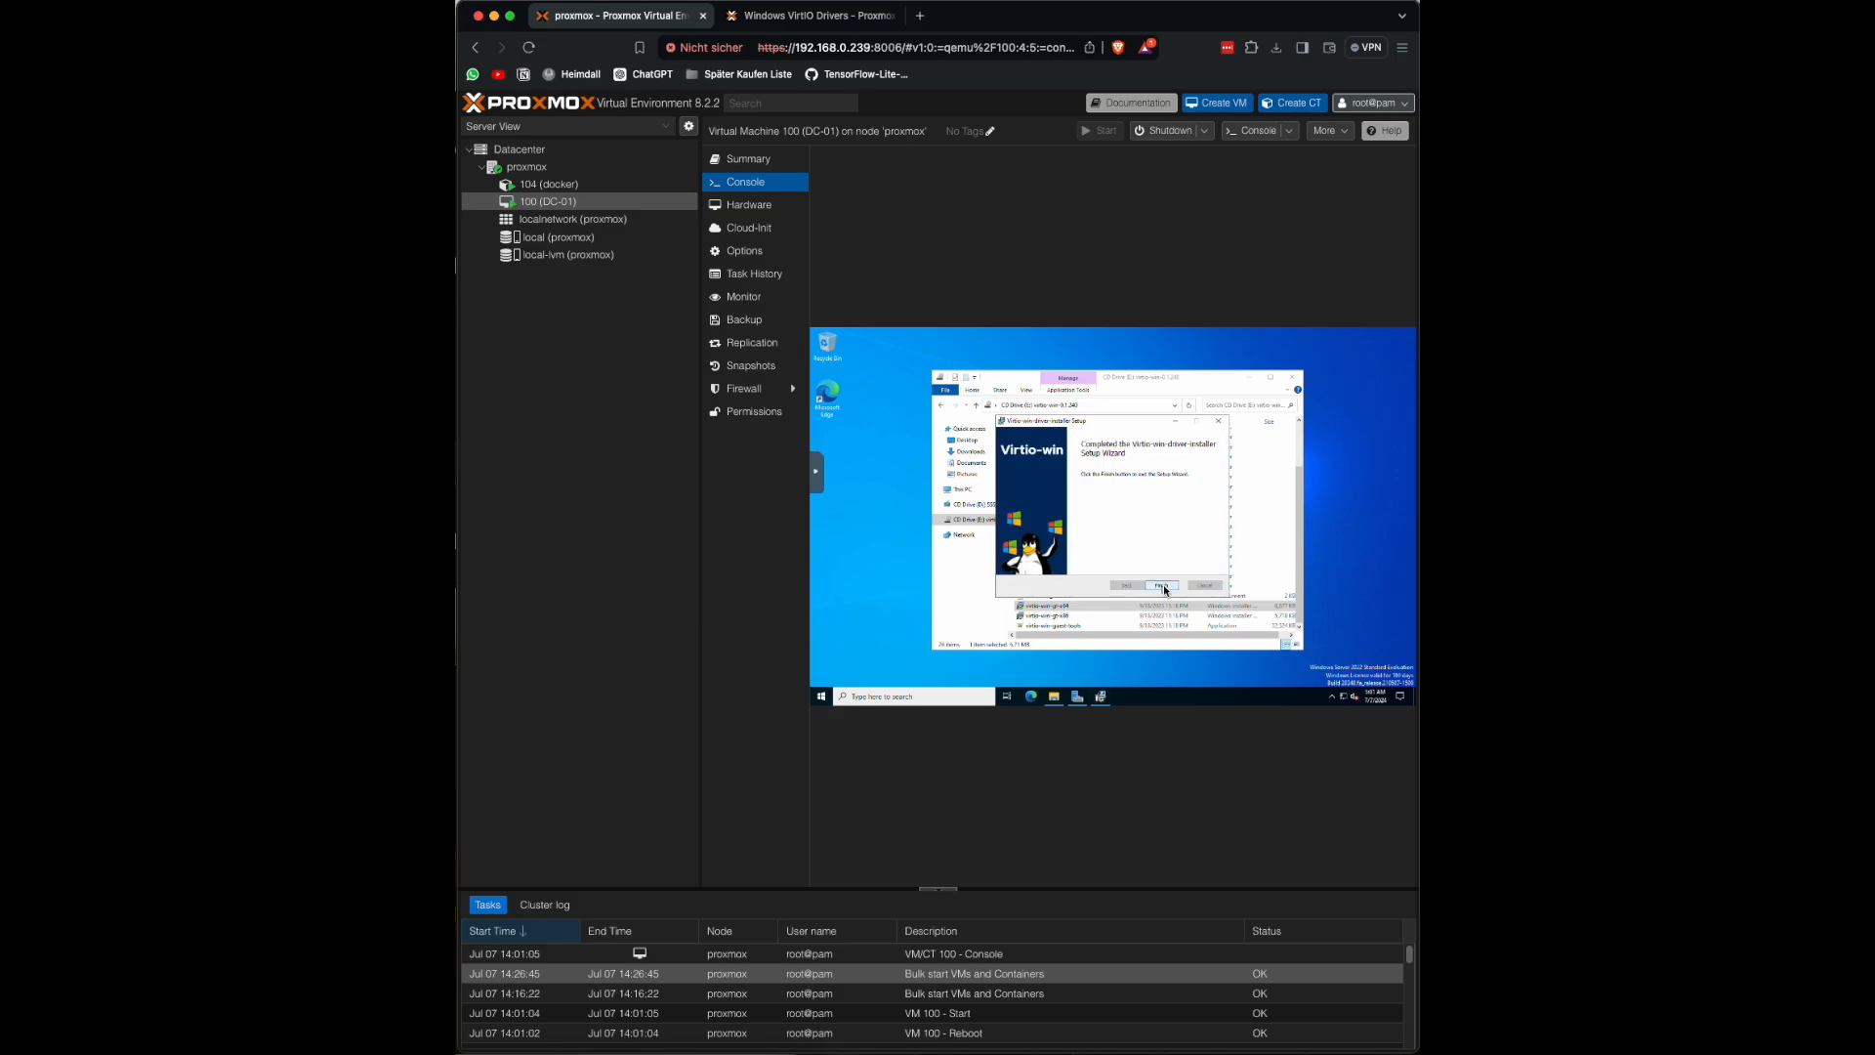
{"action": "left_click", "coordinate": [1163, 584]}
{"action": "left_click", "coordinate": [1291, 378]}
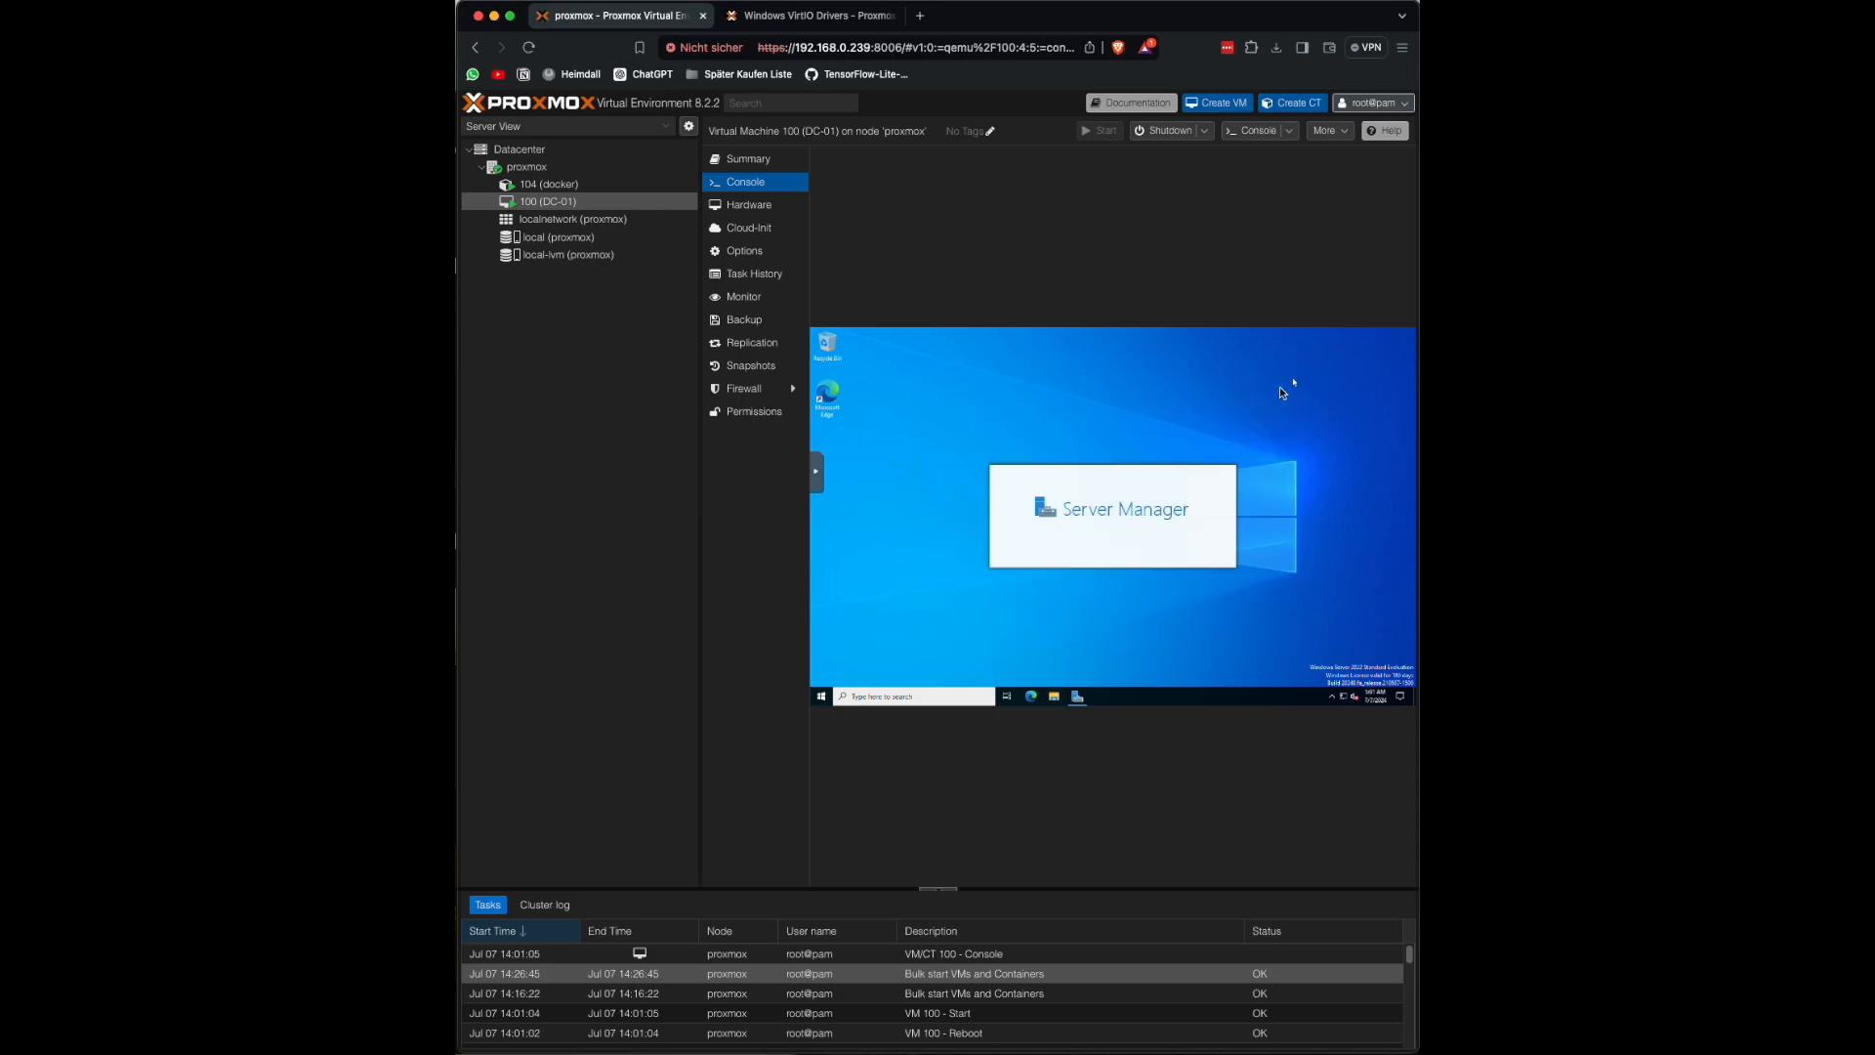
Step: Shut down Windows Server from inside the guest and confirm the shutdown reason
{"action": "left_click", "coordinate": [823, 695]}
{"action": "left_click", "coordinate": [838, 673]}
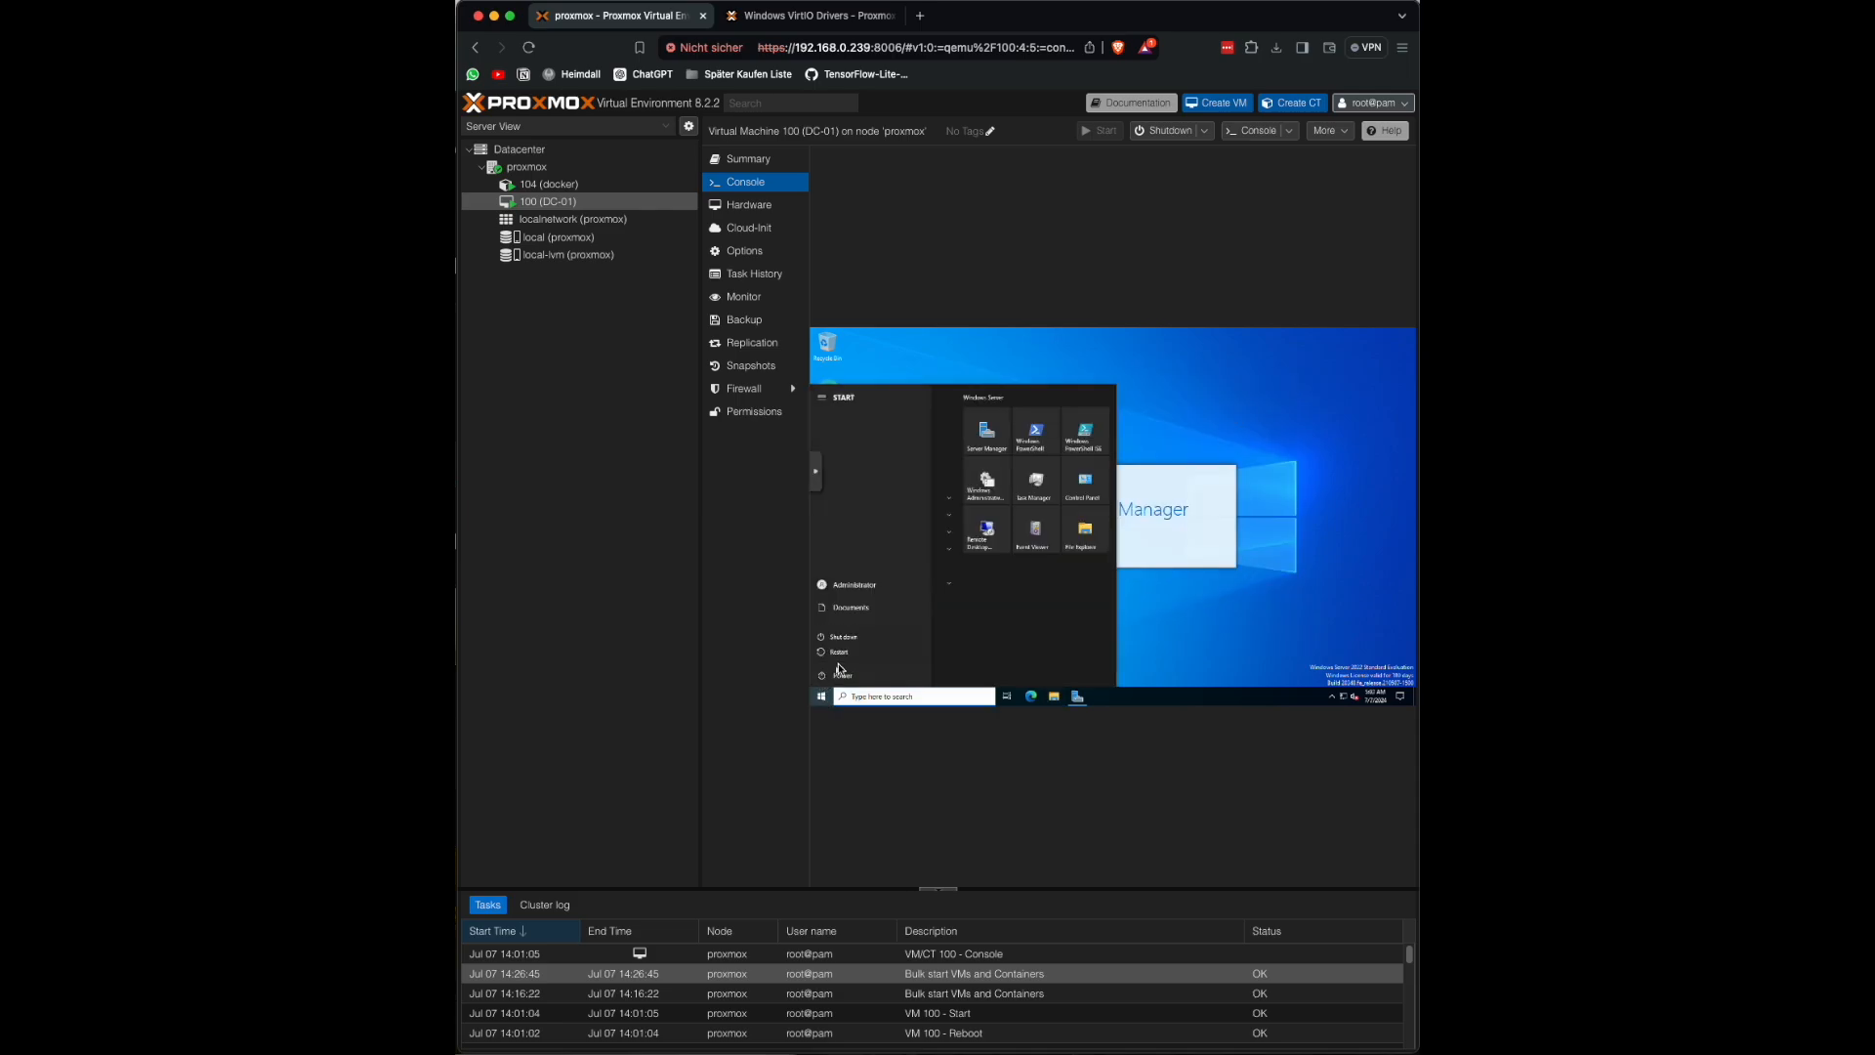
{"action": "left_click", "coordinate": [862, 637]}
{"action": "left_click", "coordinate": [961, 651]}
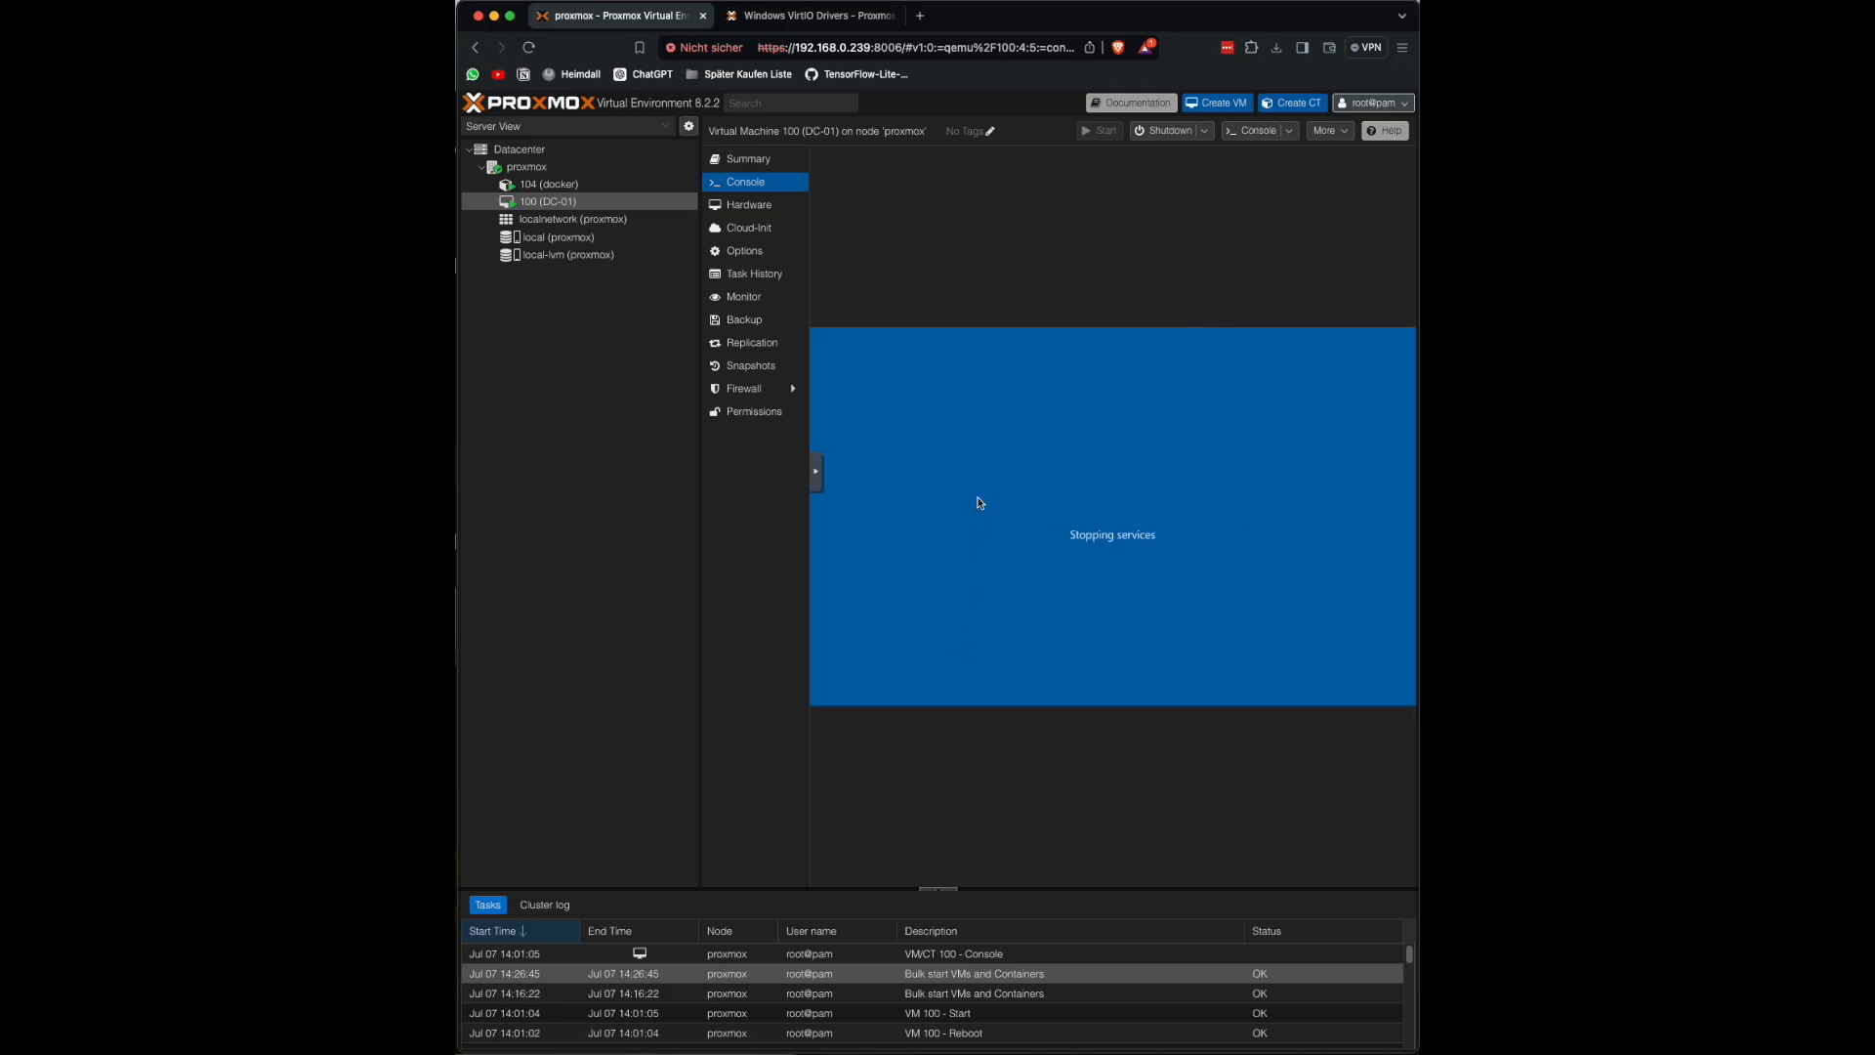
Step: Disable the CD/DVD drives ide2 and ide1 in the boot order of DC-01
{"action": "left_click", "coordinate": [744, 251]}
{"action": "left_click", "coordinate": [1051, 265]}
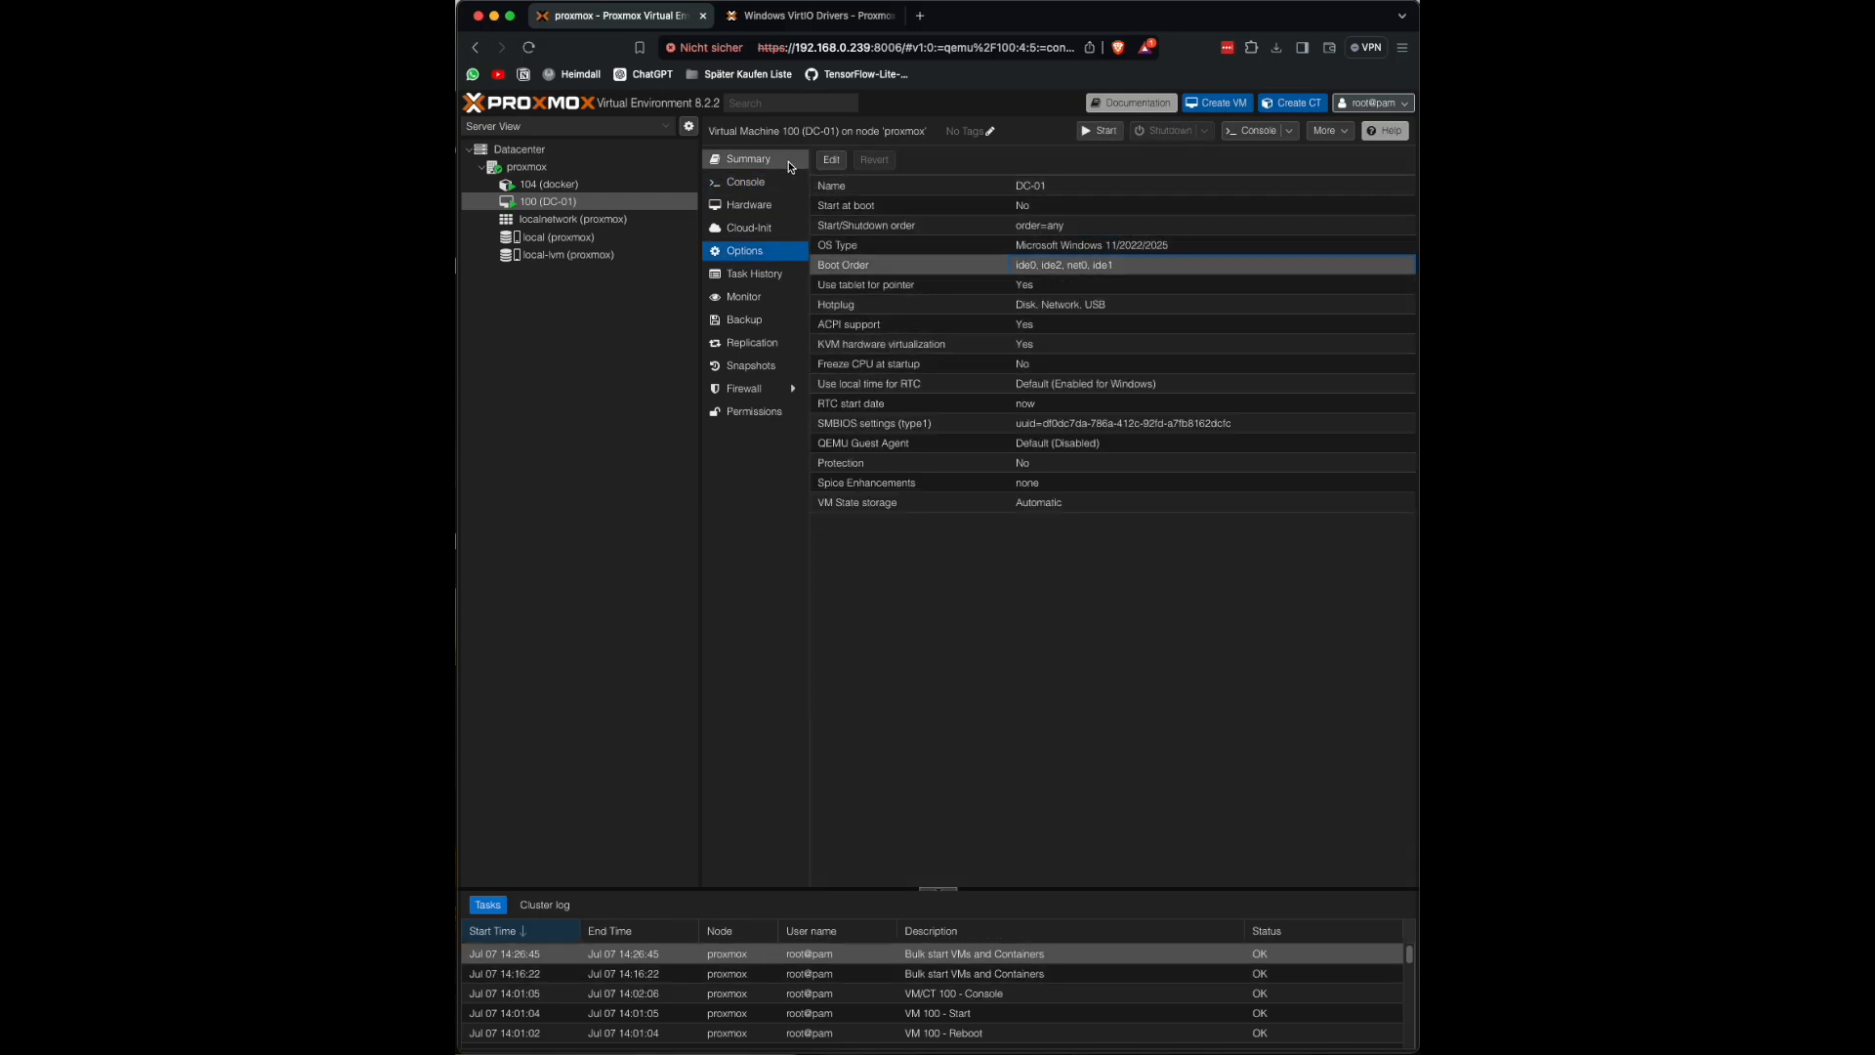
{"action": "left_click", "coordinate": [829, 160]}
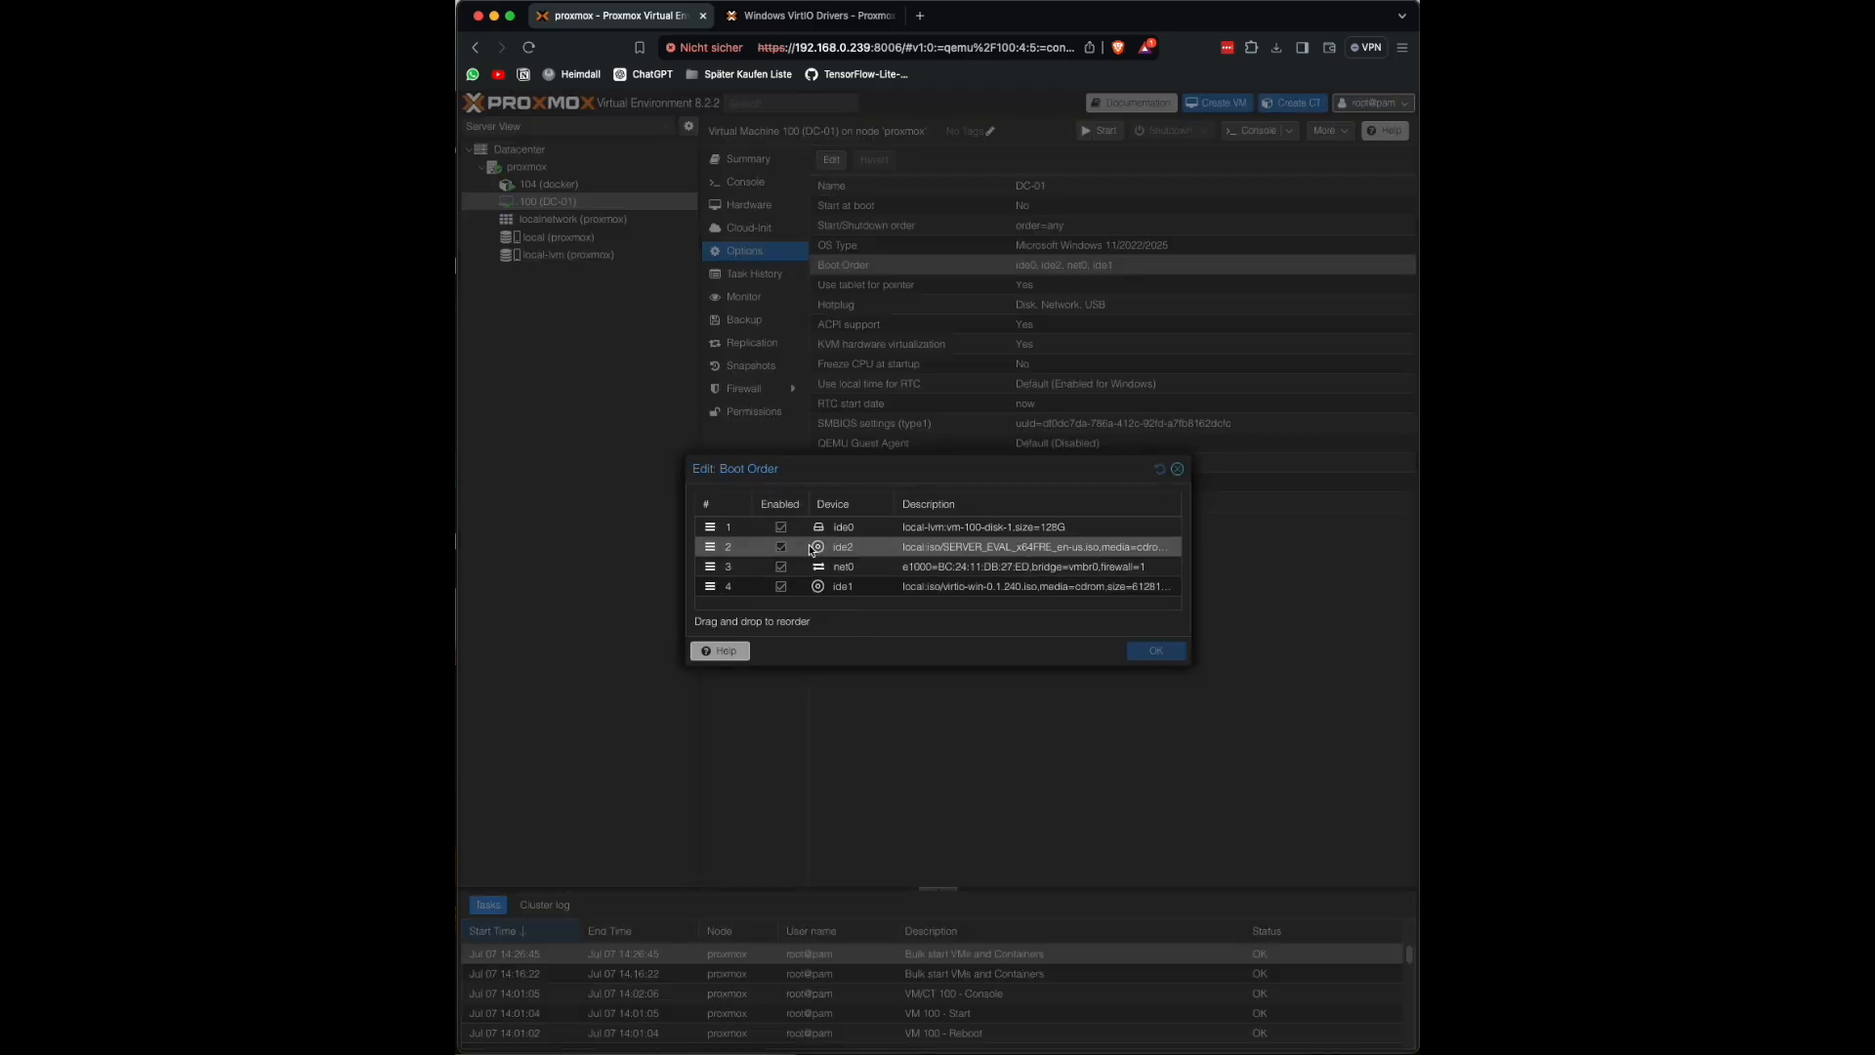
{"action": "left_click", "coordinate": [781, 547]}
{"action": "left_click", "coordinate": [781, 587]}
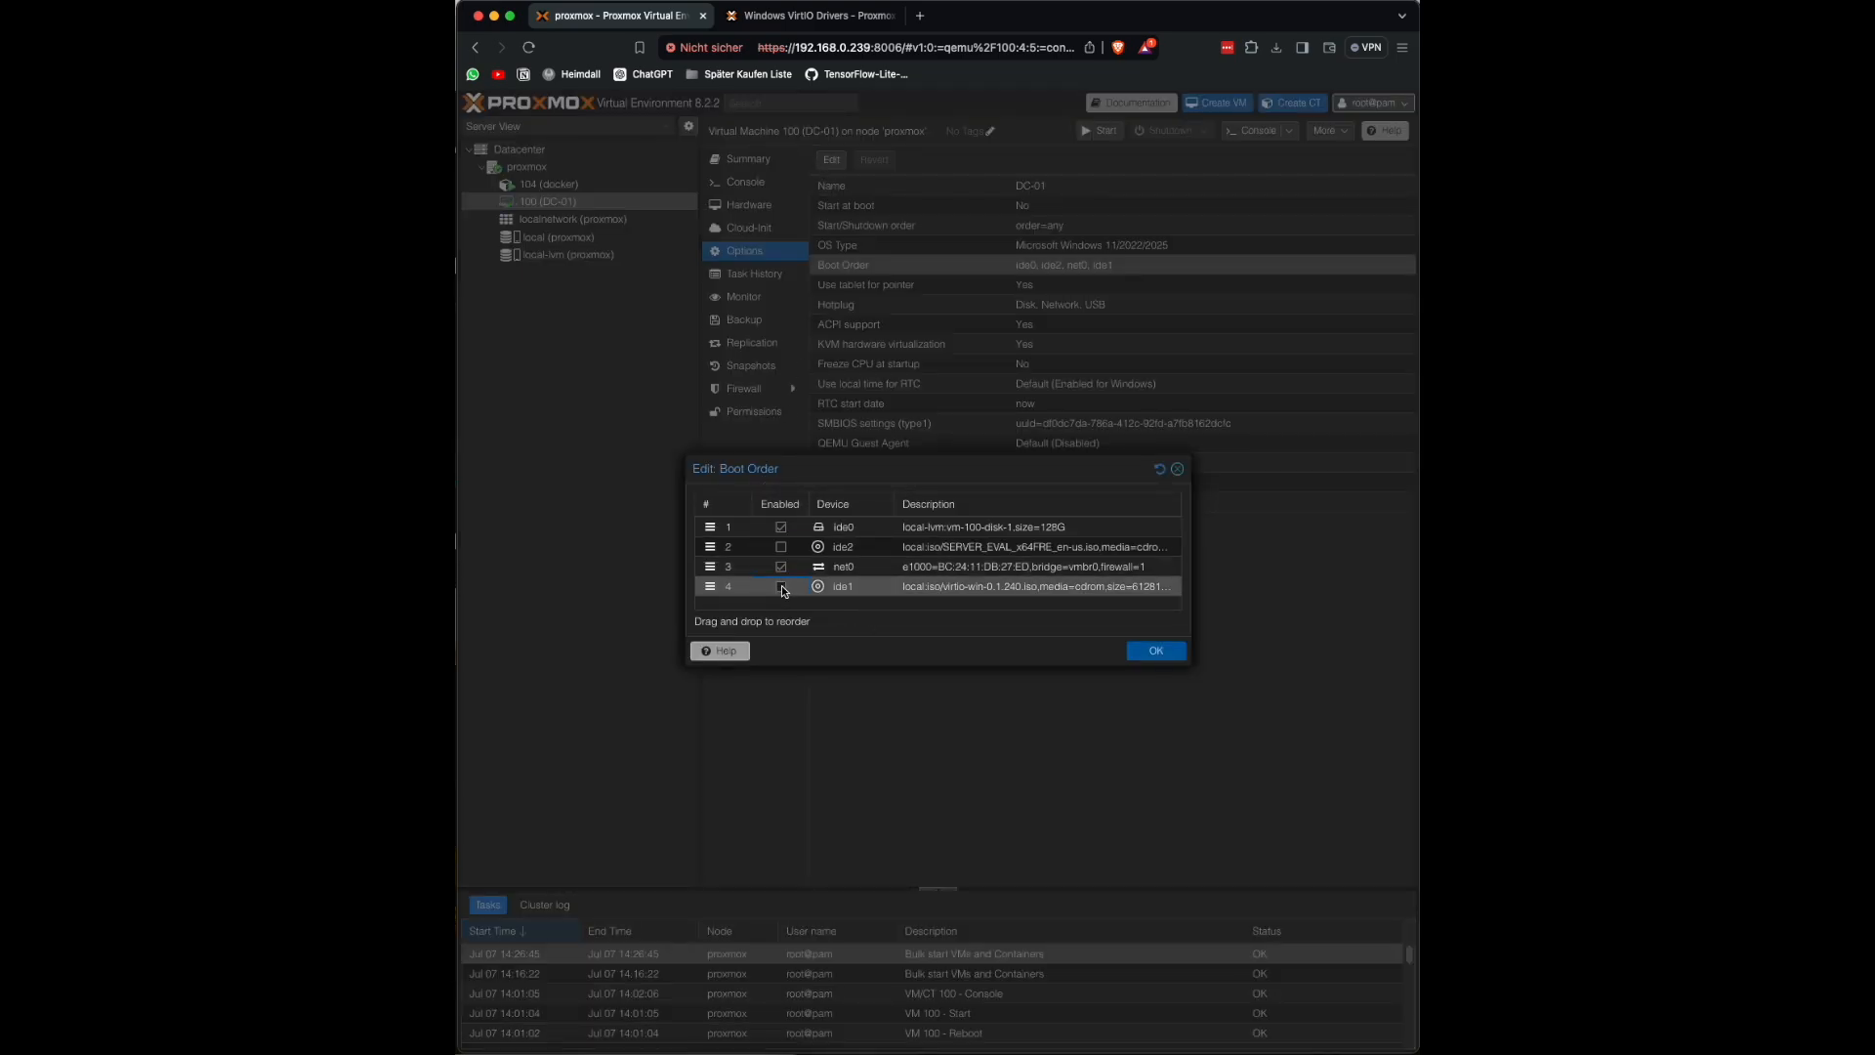
{"action": "left_click", "coordinate": [1155, 650]}
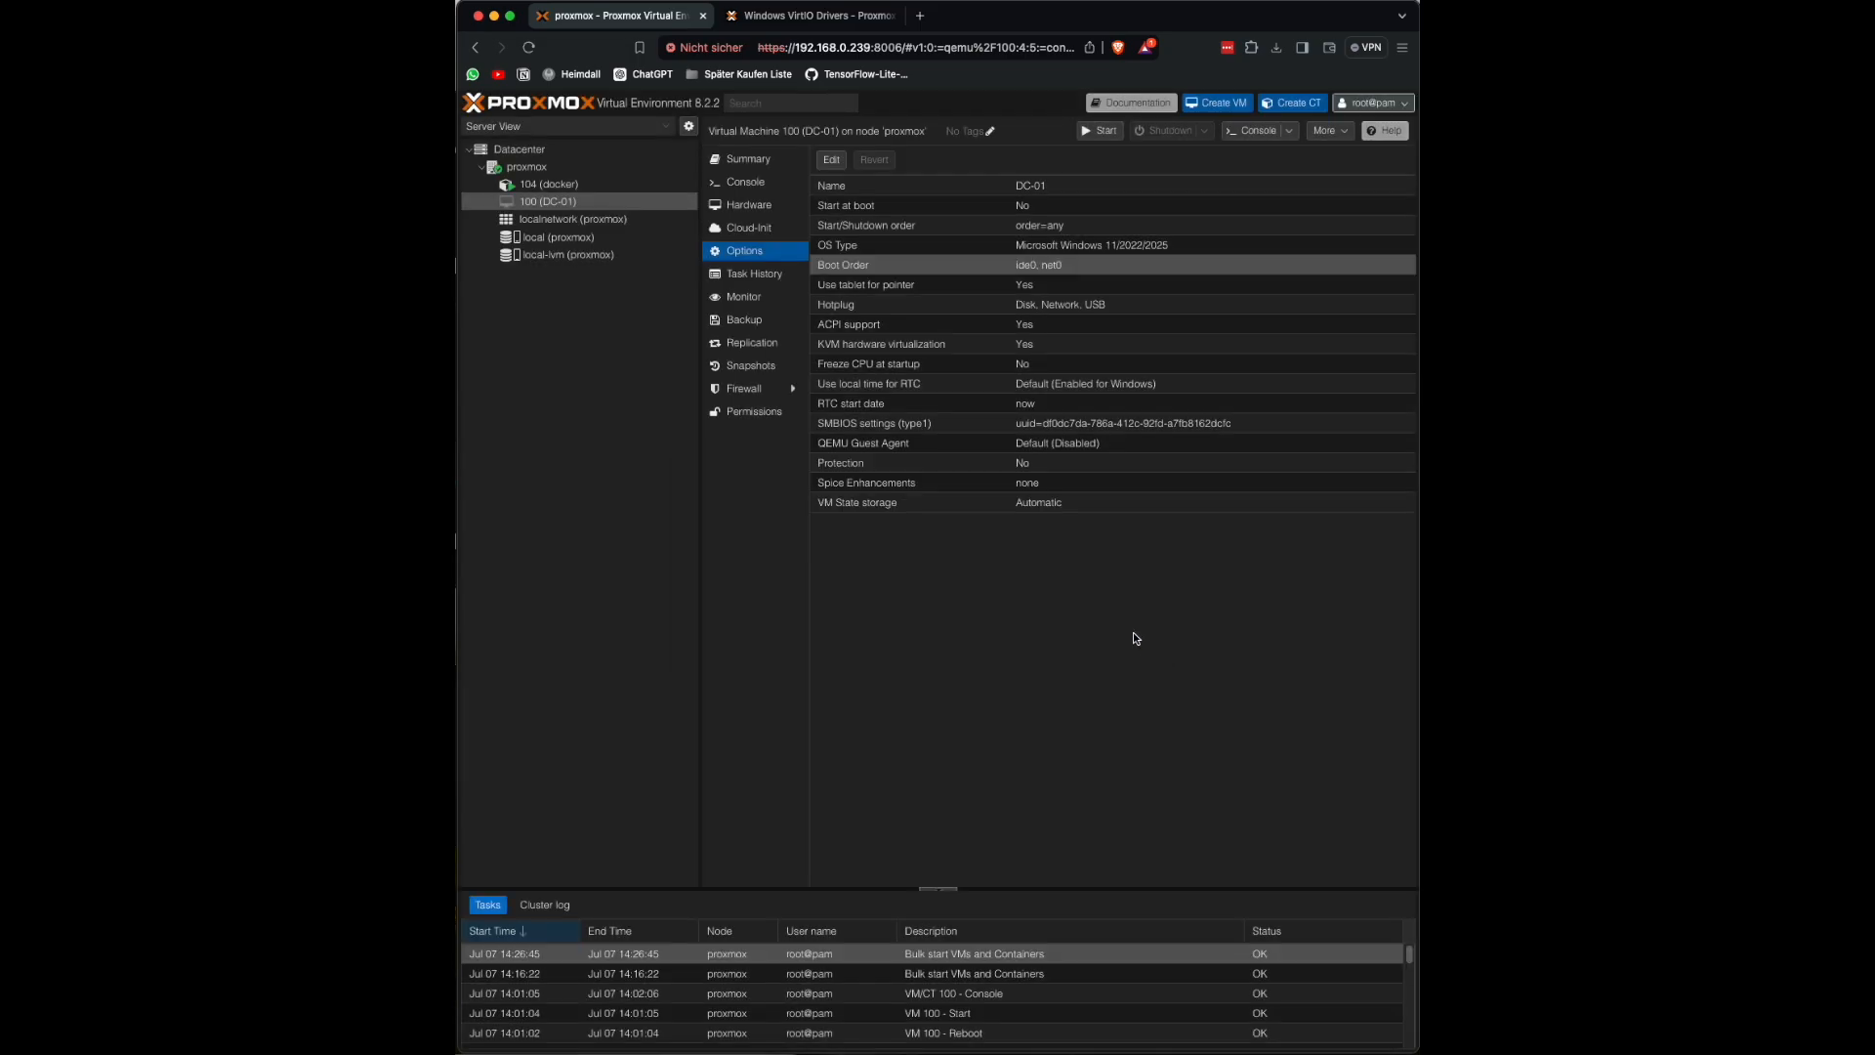
Step: Start the DC-01 virtual machine and show its console
{"action": "left_click", "coordinate": [1100, 131]}
{"action": "left_click", "coordinate": [750, 183]}
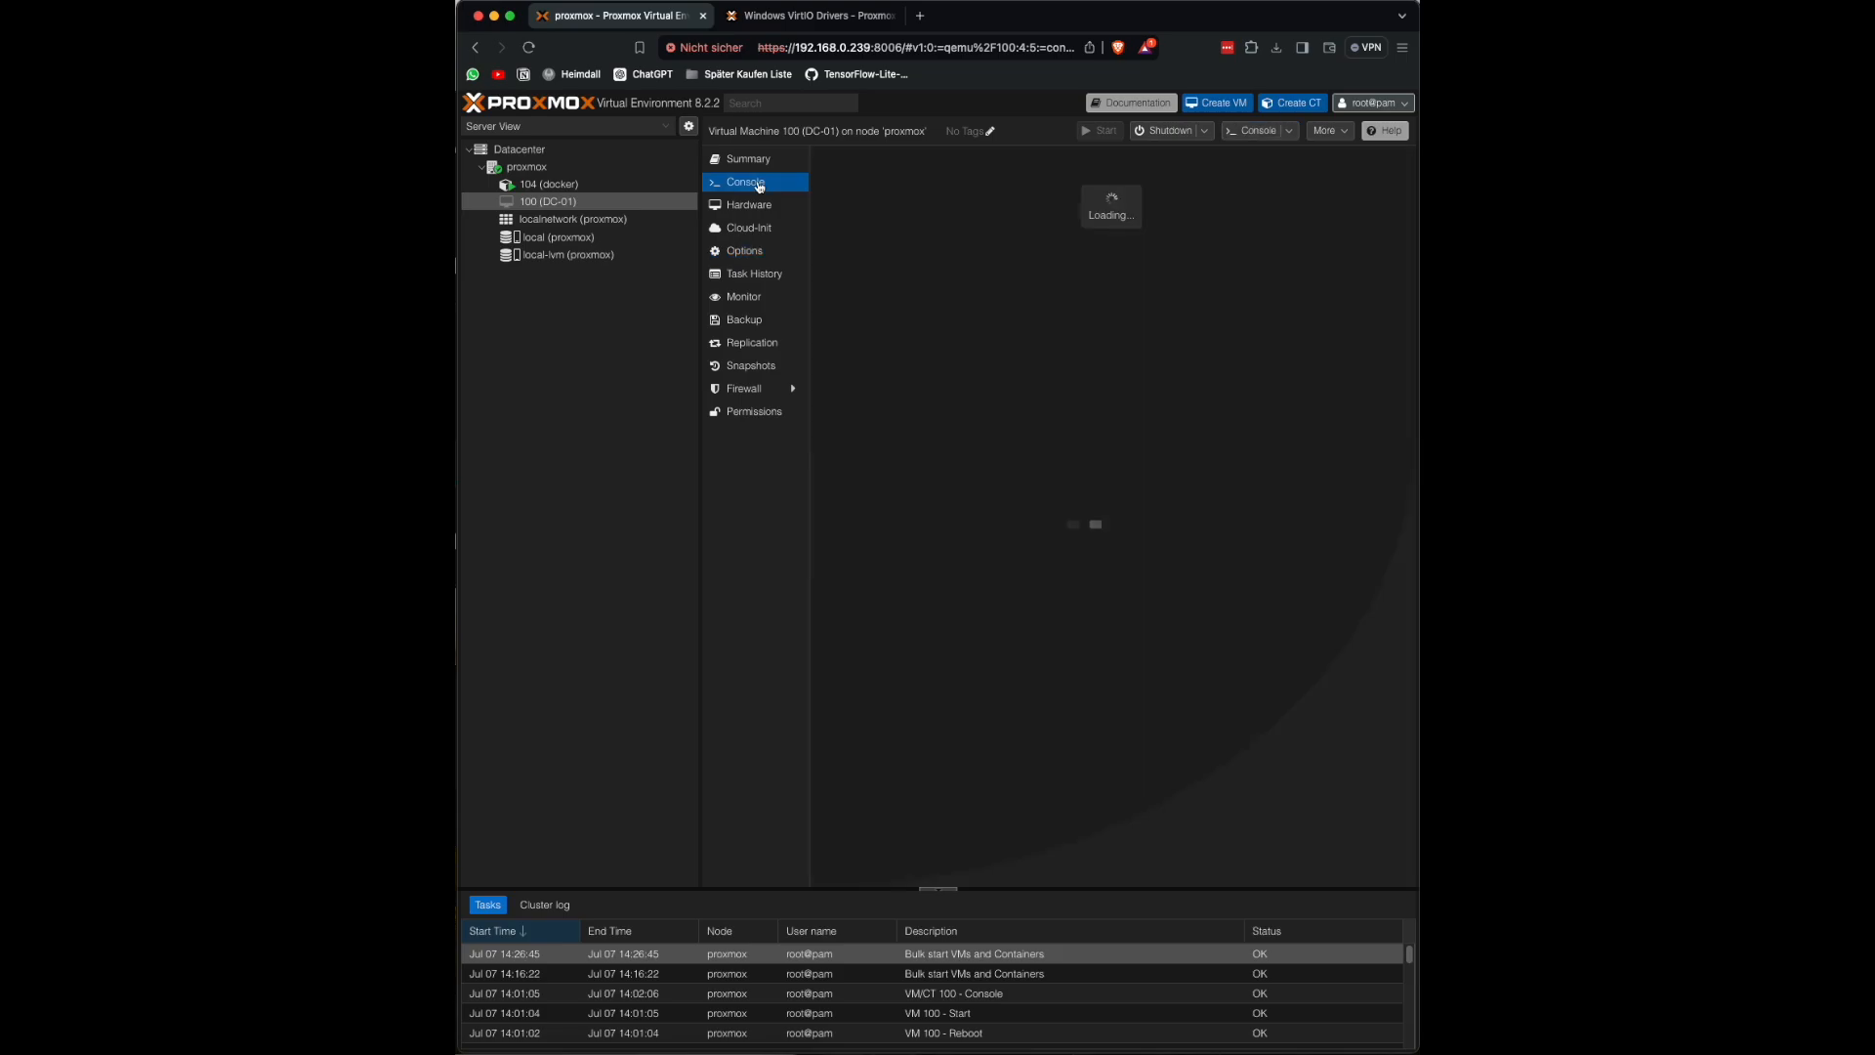